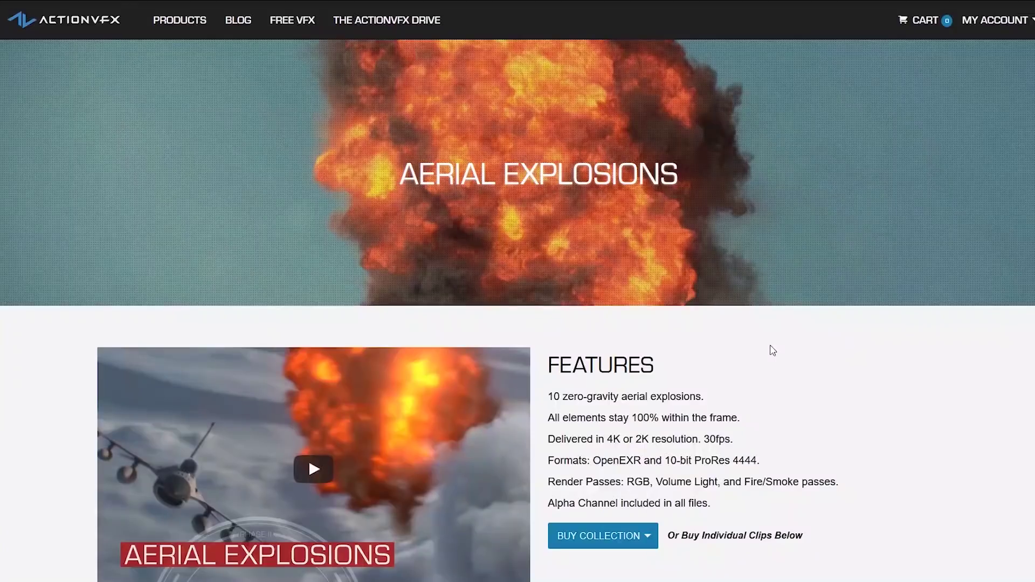
Look through the Aerial Explosions collection's feature list and its ten clip previews on the ActionVFX page.
{"action": "scroll", "coordinate": [774, 351], "scroll_direction": "down", "scroll_amount": 5}
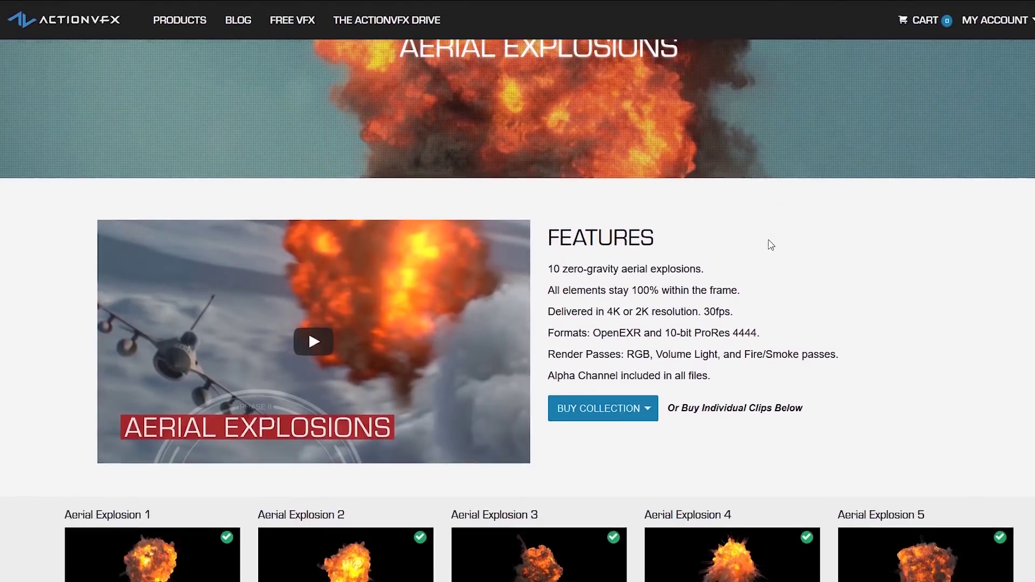
{"action": "scroll", "coordinate": [782, 232], "scroll_direction": "down", "scroll_amount": 3}
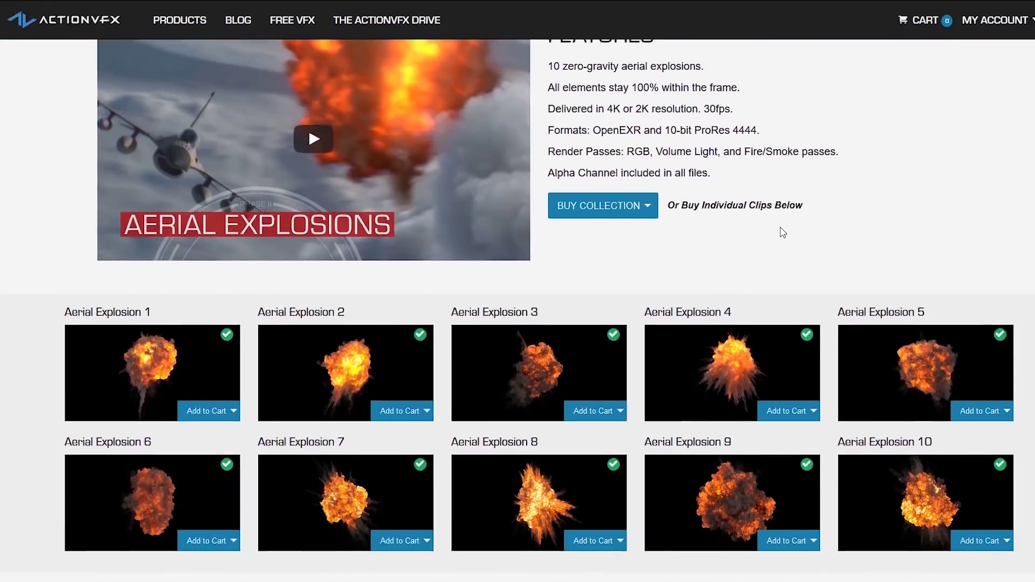
{"action": "scroll", "coordinate": [793, 162], "scroll_direction": "up", "scroll_amount": 1}
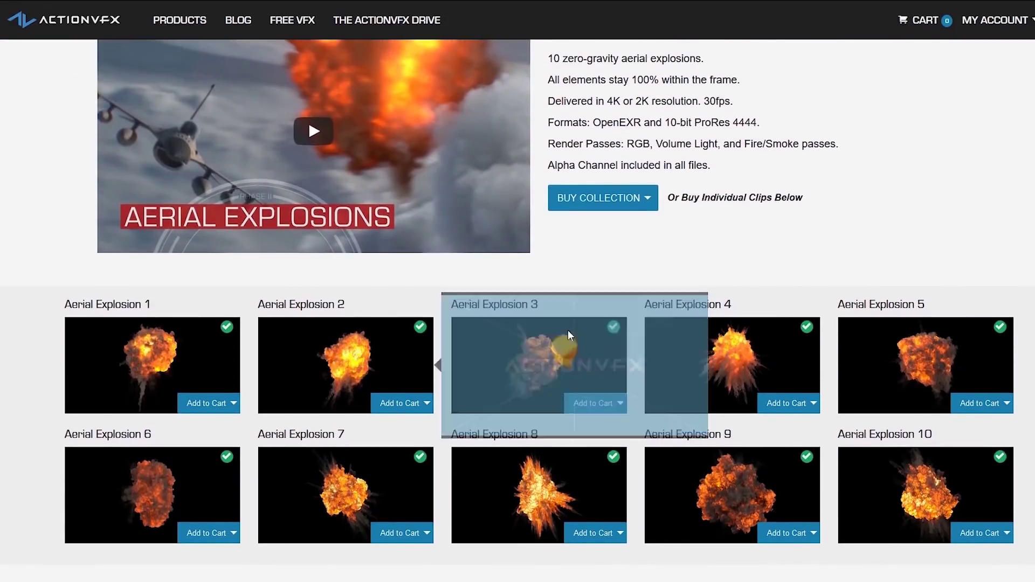
{"action": "scroll", "coordinate": [787, 281], "scroll_direction": "down", "scroll_amount": 1}
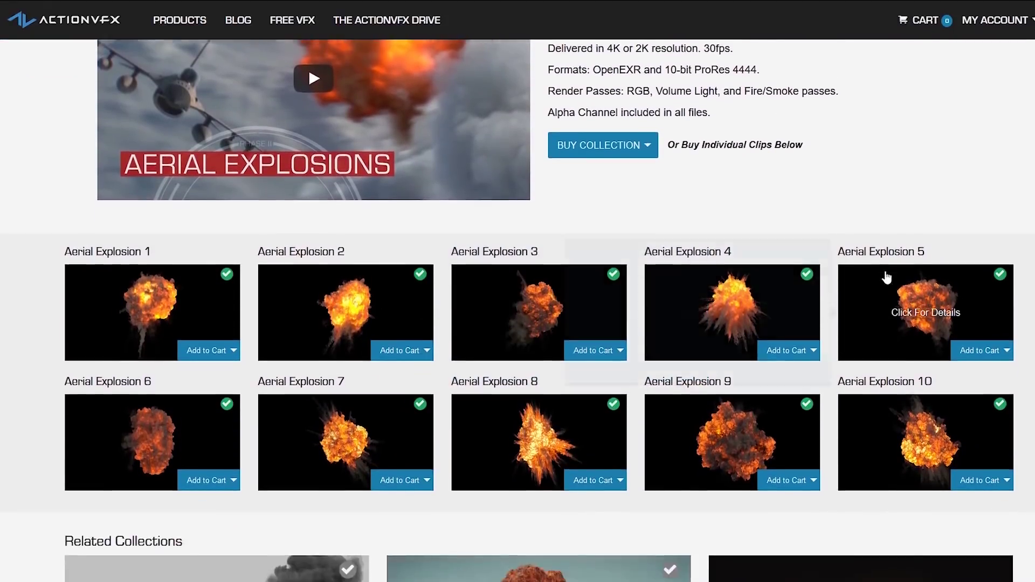
{"action": "left_click", "coordinate": [553, 294]}
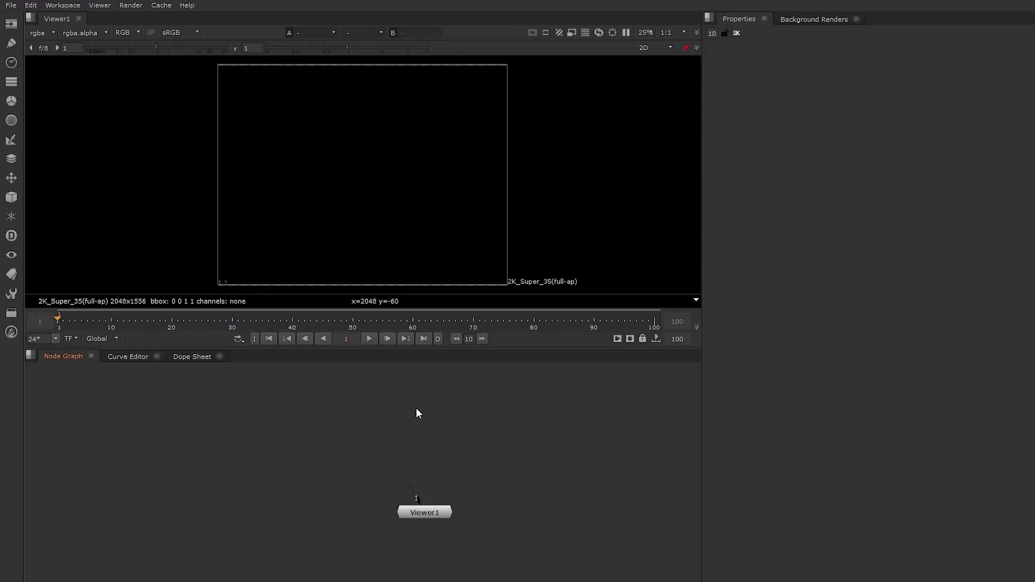
Switch to Nuke, import the Aerial_Explosion_4_2K_####.exr sequence from the Aerial_Explosion_4_0782_2K folder, and show it in the viewer.
{"action": "key", "text": "r"}
{"action": "double_click", "coordinate": [476, 242]}
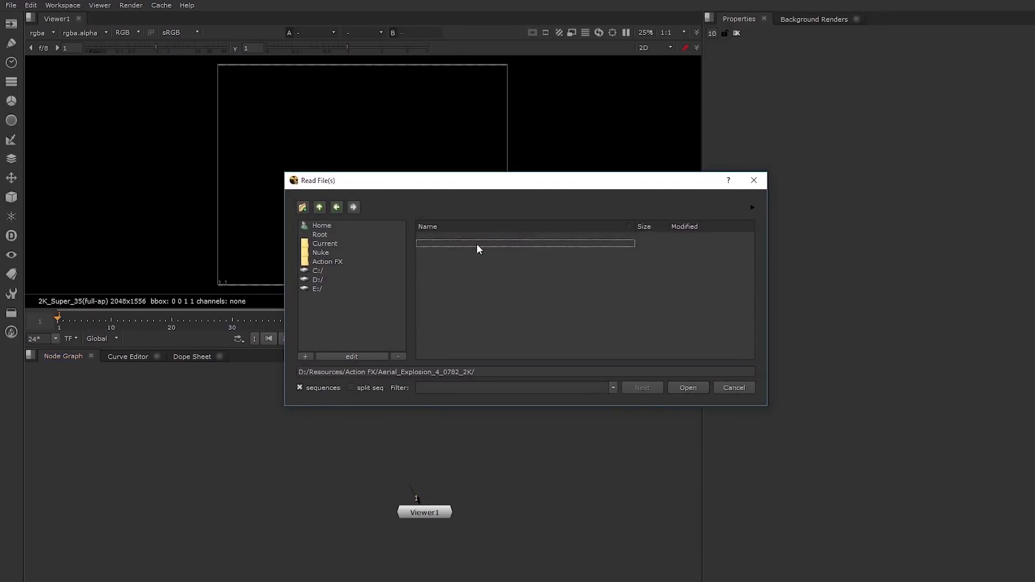
{"action": "left_click", "coordinate": [493, 238]}
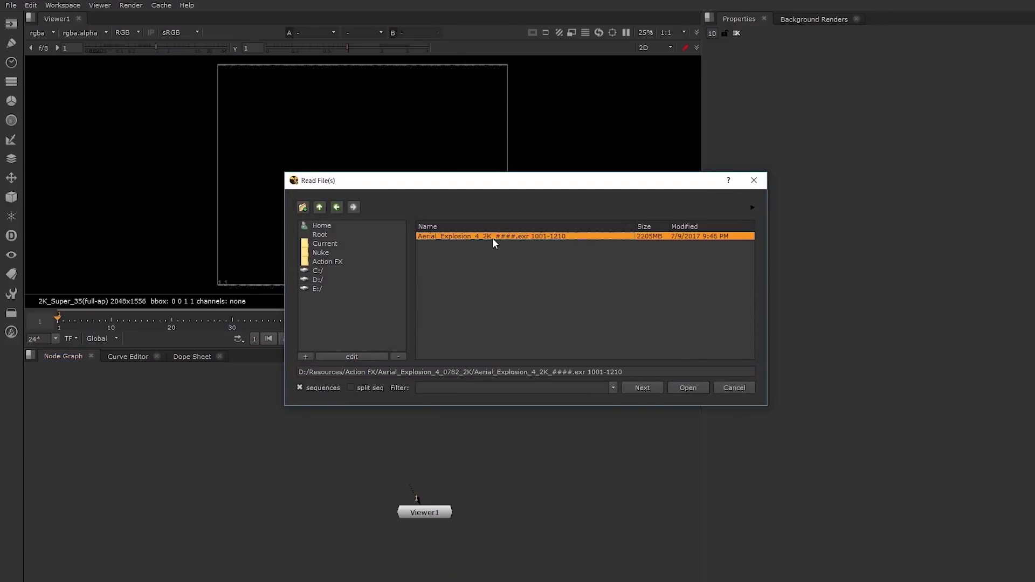
{"action": "left_click", "coordinate": [688, 388]}
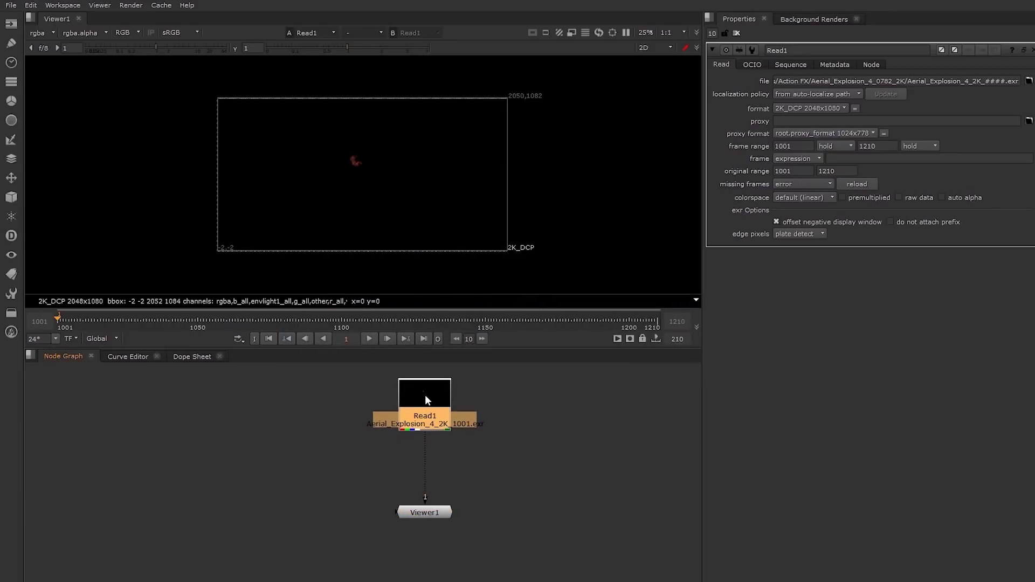
{"action": "left_click", "coordinate": [439, 426]}
Preview the explosion at frame 1023 and then at frame 1052, examining the fire and smoke up close.
{"action": "scroll", "coordinate": [345, 167], "scroll_direction": "up", "scroll_amount": 2}
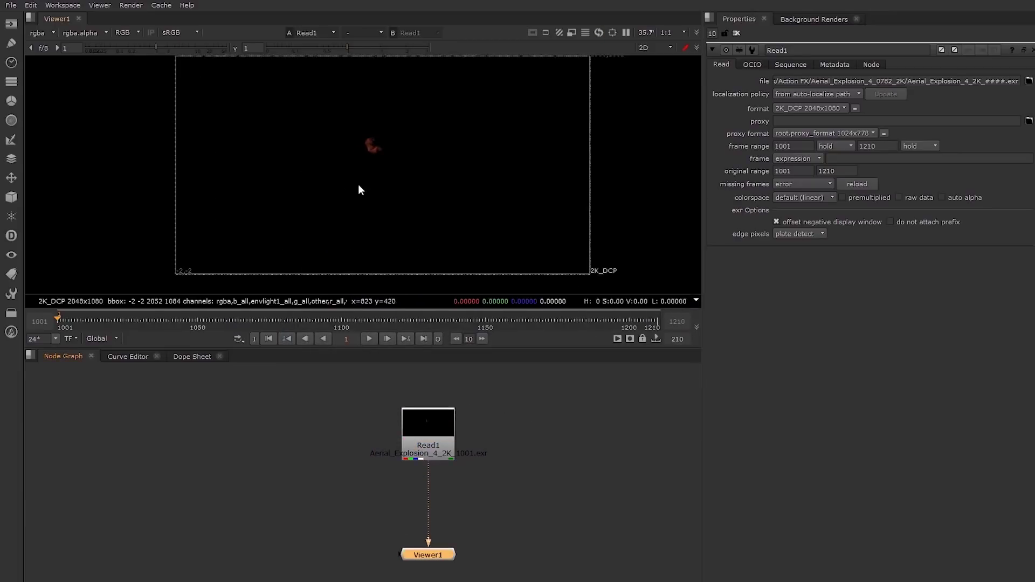
{"action": "left_click", "coordinate": [120, 323]}
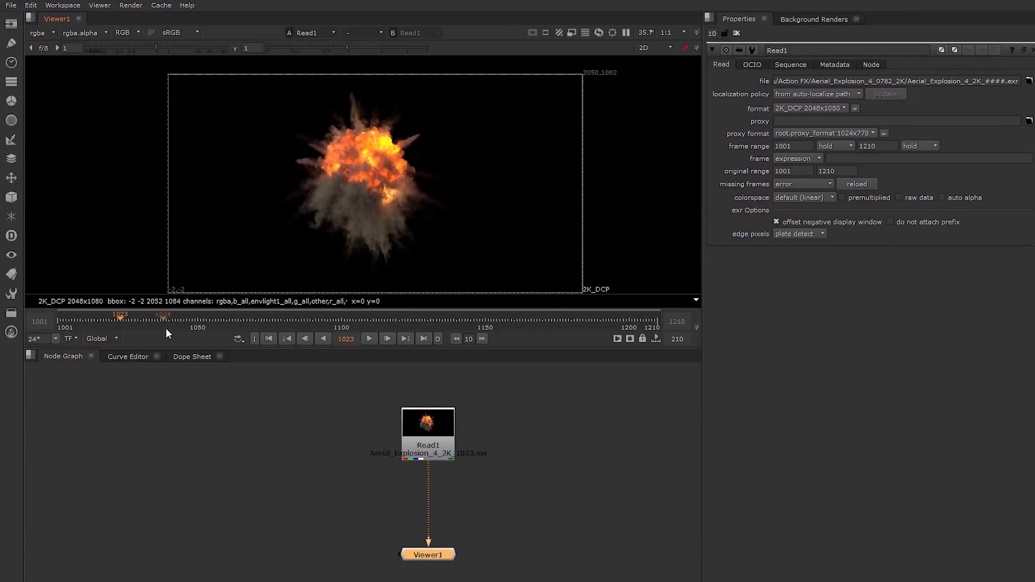
{"action": "left_click", "coordinate": [203, 323]}
{"action": "middle_click_drag", "start_coordinate": [380, 194], "coordinate": [370, 215]}
{"action": "scroll", "coordinate": [370, 215], "scroll_direction": "up", "scroll_amount": 2}
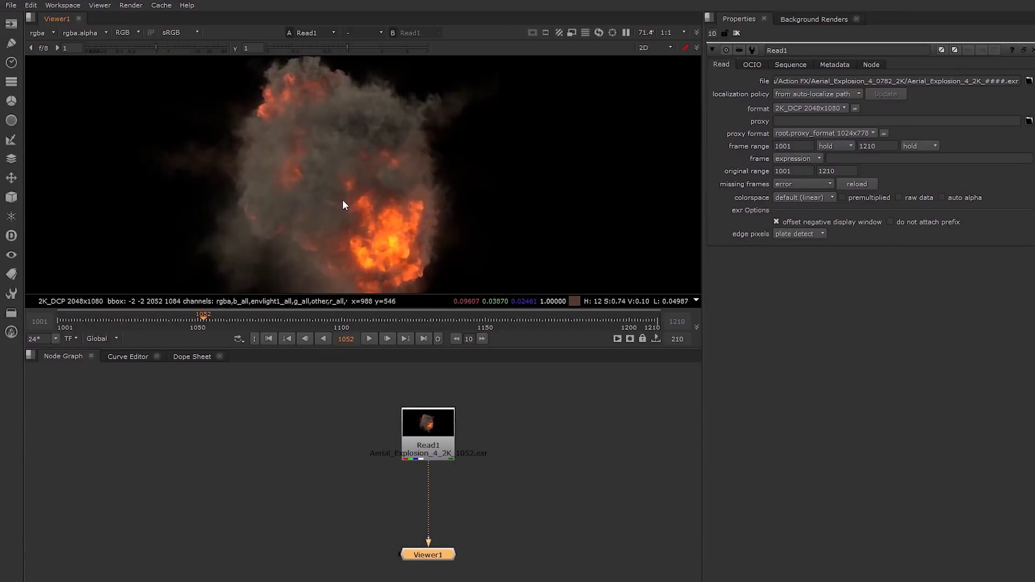
Inspect the explosion's b_all layer and then its g_all layer in the viewer.
{"action": "left_click", "coordinate": [42, 32]}
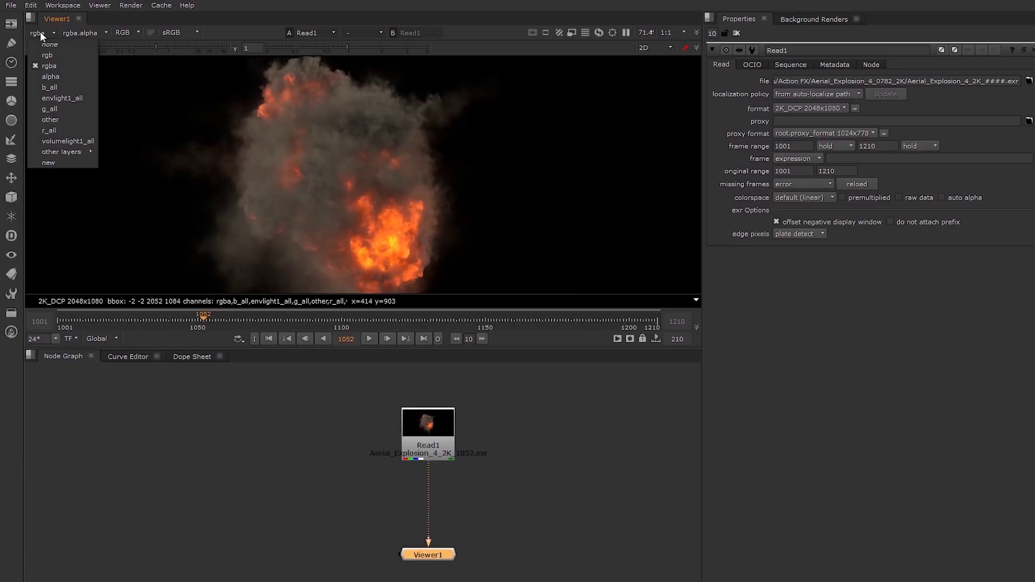
{"action": "left_click", "coordinate": [79, 87]}
{"action": "scroll", "coordinate": [344, 162], "scroll_direction": "up", "scroll_amount": 2}
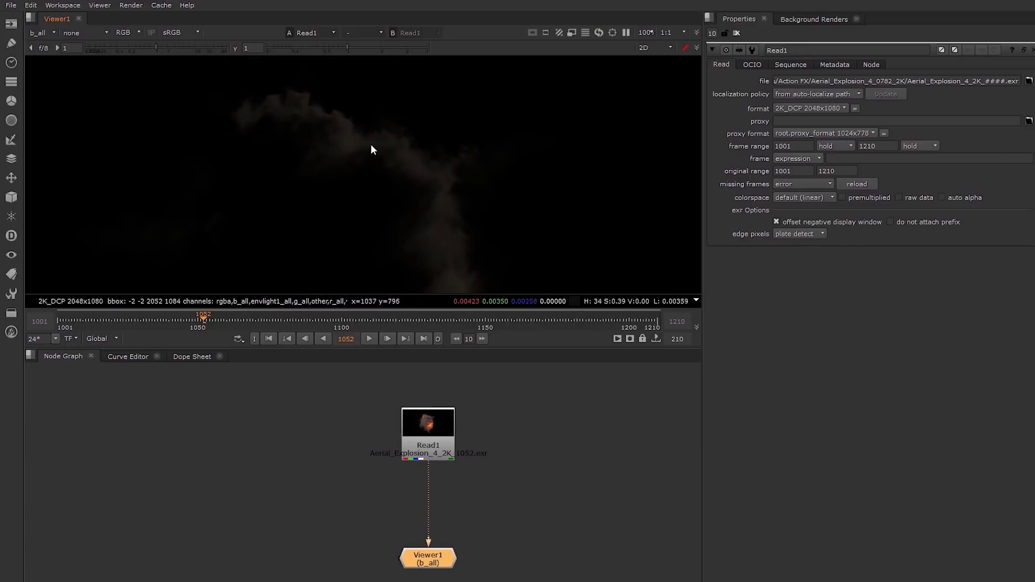
{"action": "left_click", "coordinate": [46, 33]}
{"action": "left_click", "coordinate": [68, 110]}
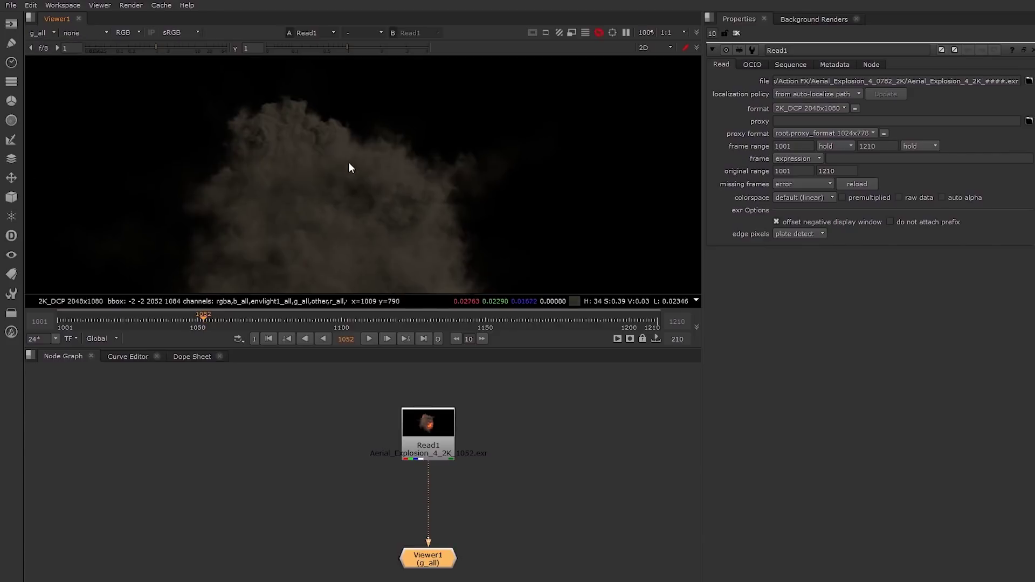
Display the explosion's r_all layer and examine how the light falls on the smoke.
{"action": "left_click", "coordinate": [42, 33]}
{"action": "left_click", "coordinate": [68, 134]}
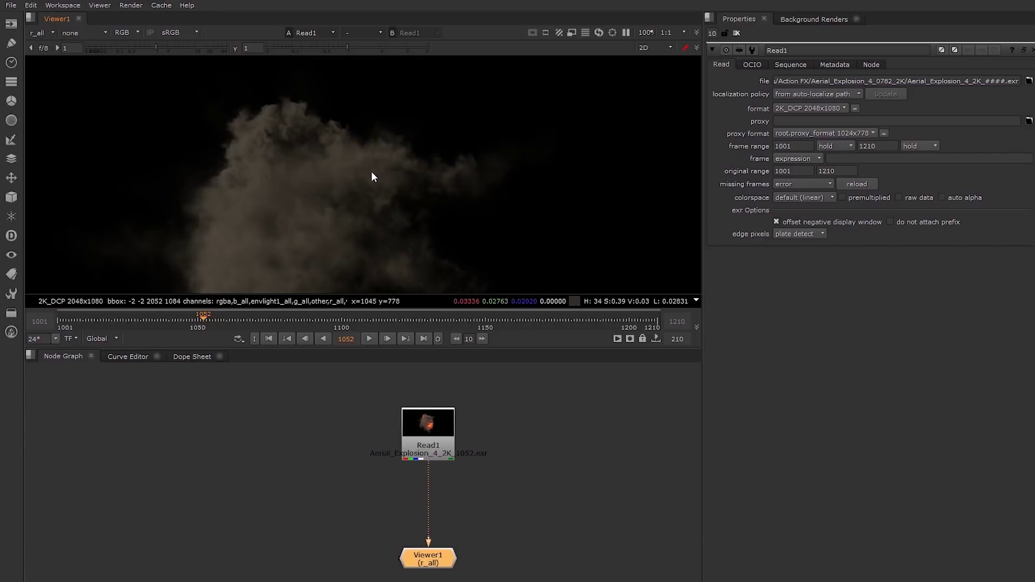
{"action": "key", "text": "f"}
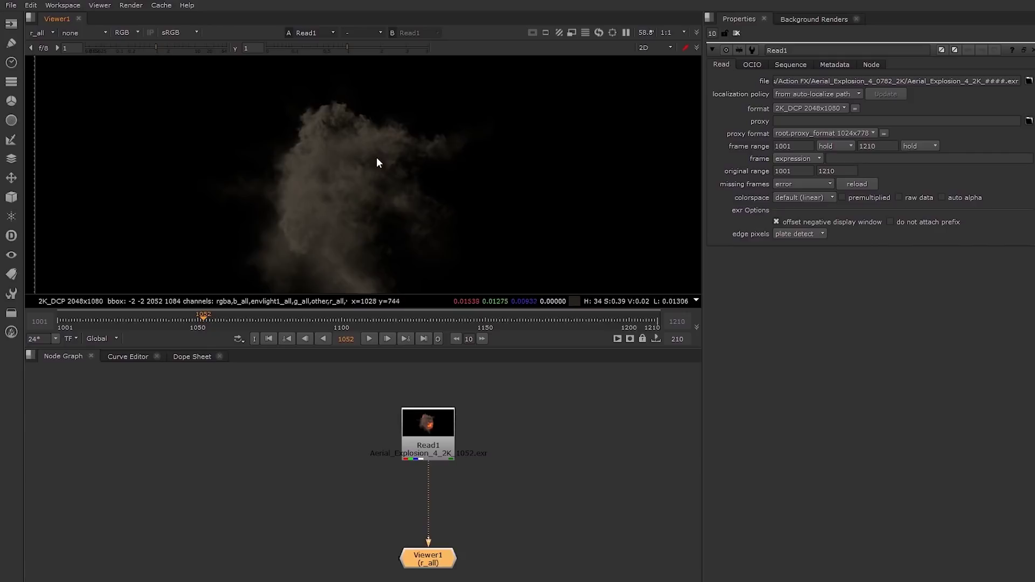
{"action": "middle_click_drag", "start_coordinate": [377, 157], "coordinate": [380, 125]}
{"action": "middle_click_drag", "start_coordinate": [421, 186], "coordinate": [430, 163]}
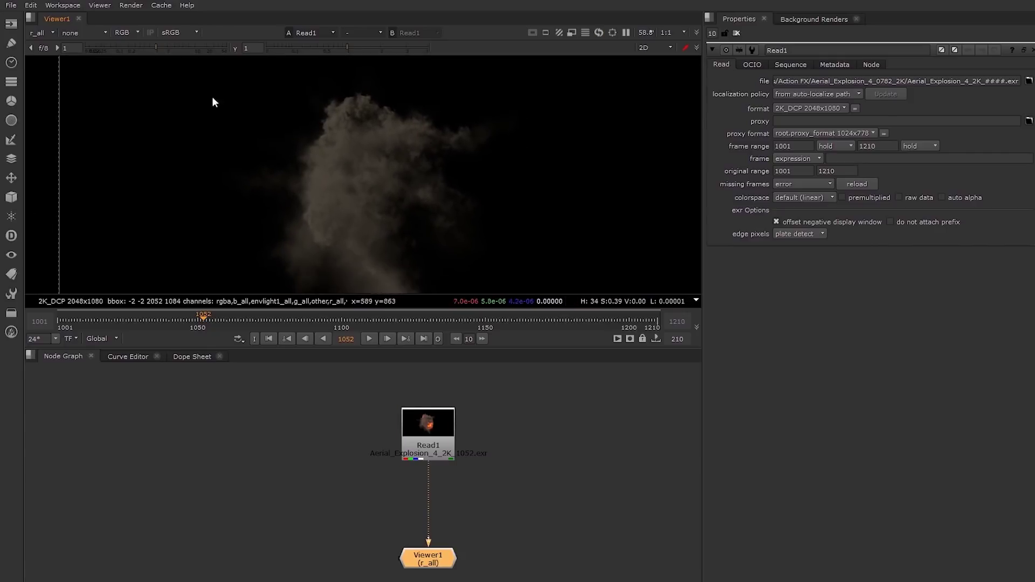
Compare the lighting direction in the explosion's b_all layer with that in the g_all layer.
{"action": "left_click", "coordinate": [41, 33]}
{"action": "left_click", "coordinate": [90, 98]}
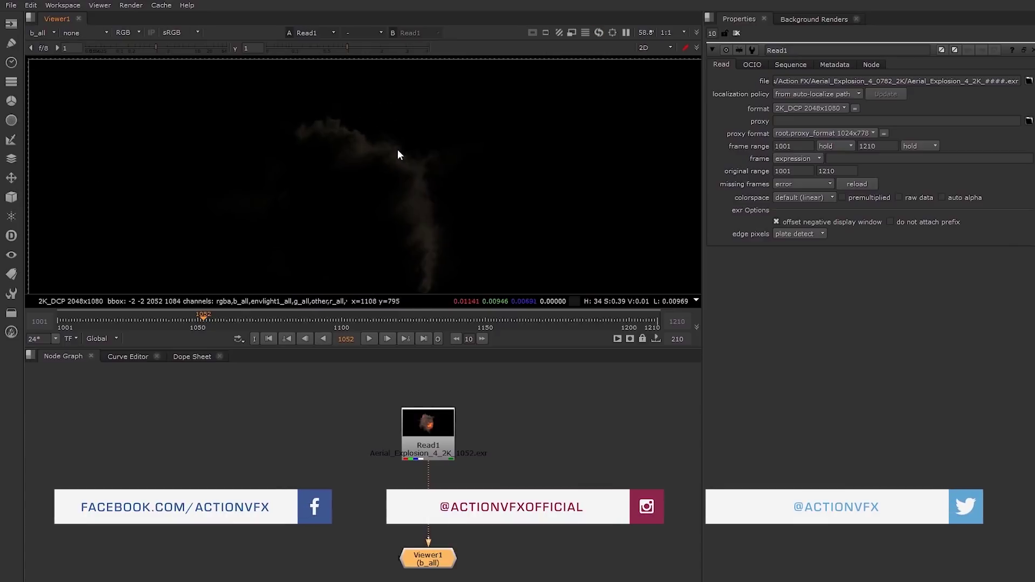
{"action": "middle_click_drag", "start_coordinate": [553, 116], "coordinate": [589, 113]}
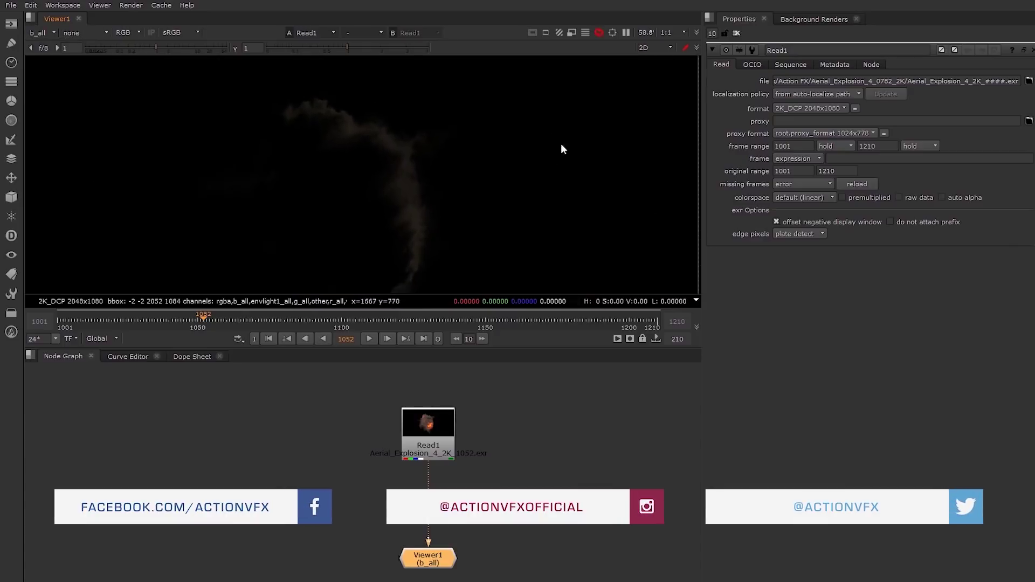
{"action": "scroll", "coordinate": [378, 142], "scroll_direction": "up", "scroll_amount": 2}
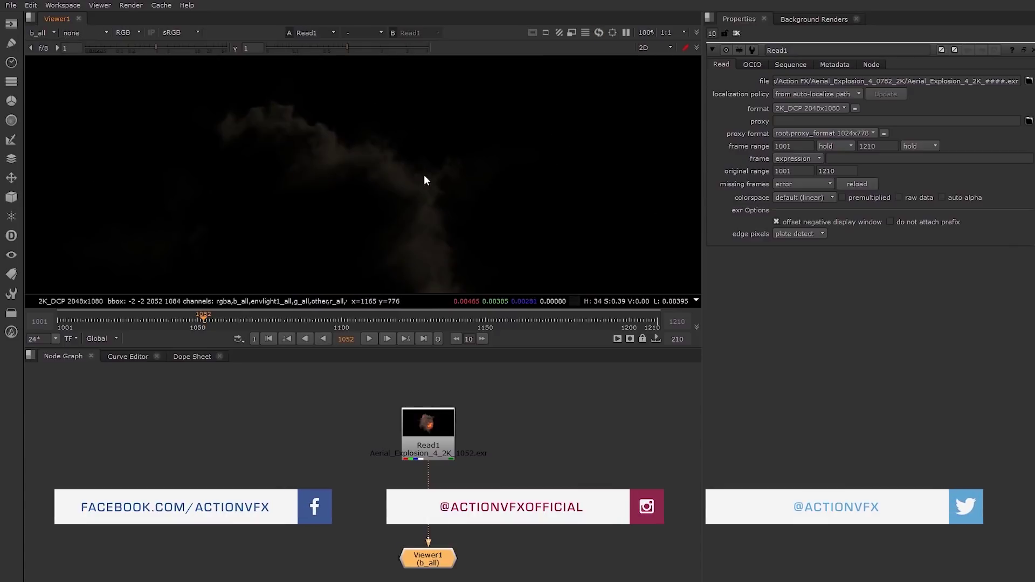
{"action": "left_click", "coordinate": [43, 35]}
{"action": "left_click", "coordinate": [61, 108]}
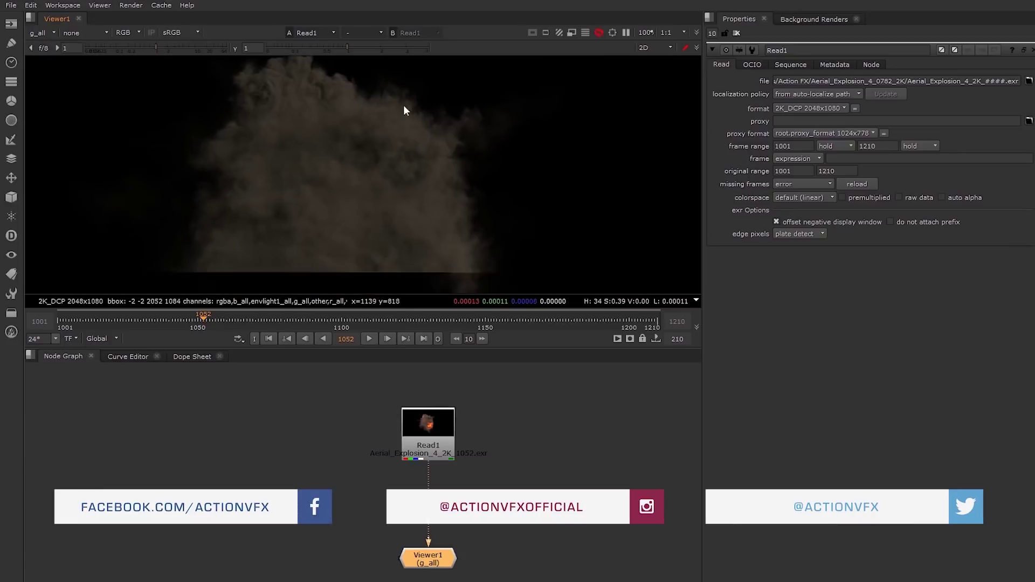
{"action": "scroll", "coordinate": [431, 138], "scroll_direction": "down", "scroll_amount": 4}
{"action": "middle_click_drag", "start_coordinate": [490, 172], "coordinate": [476, 163]}
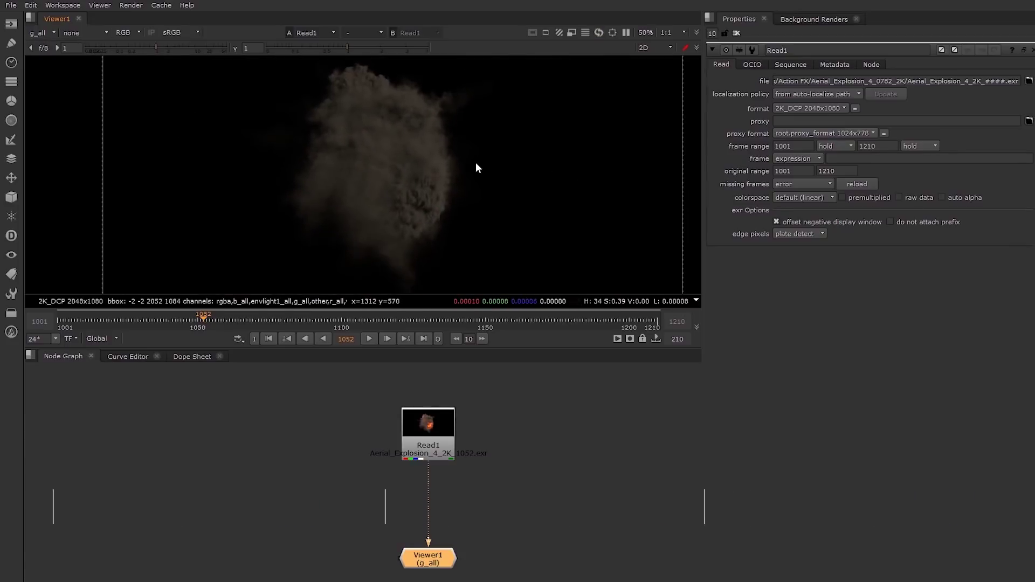
Move the explosion's Read node higher in the node graph and return the viewer to the rgba layer.
{"action": "middle_click_drag", "start_coordinate": [440, 427], "coordinate": [425, 447]}
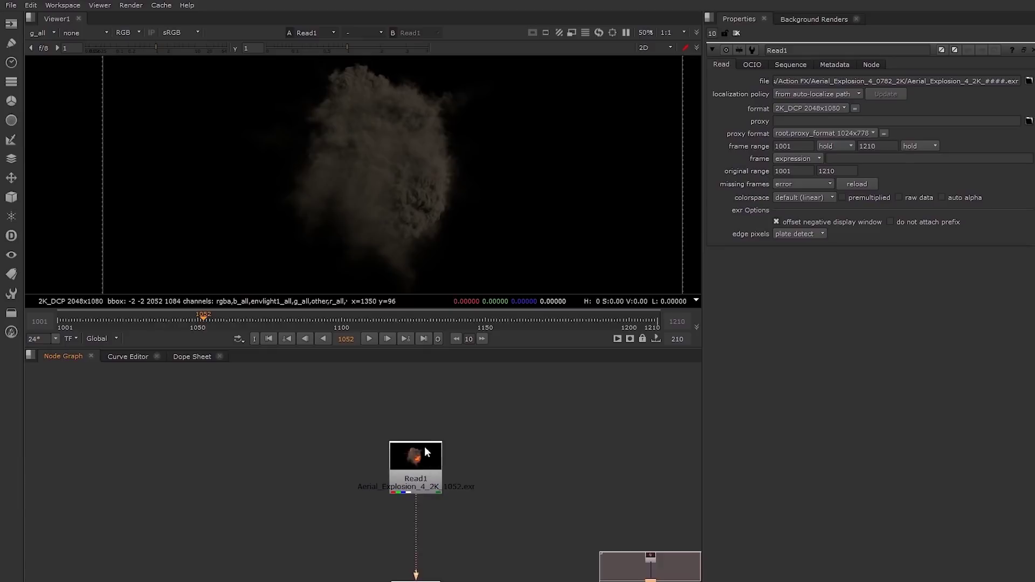
{"action": "left_click_drag", "start_coordinate": [425, 447], "coordinate": [424, 418]}
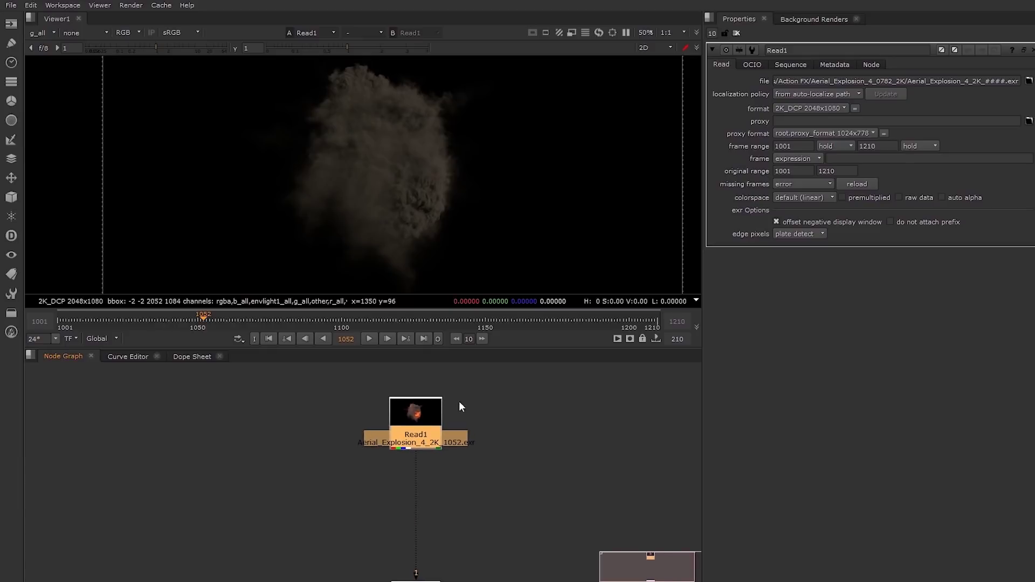
{"action": "middle_click_drag", "start_coordinate": [458, 401], "coordinate": [453, 370]}
{"action": "left_click", "coordinate": [38, 34]}
{"action": "middle_click_drag", "start_coordinate": [394, 162], "coordinate": [355, 194]}
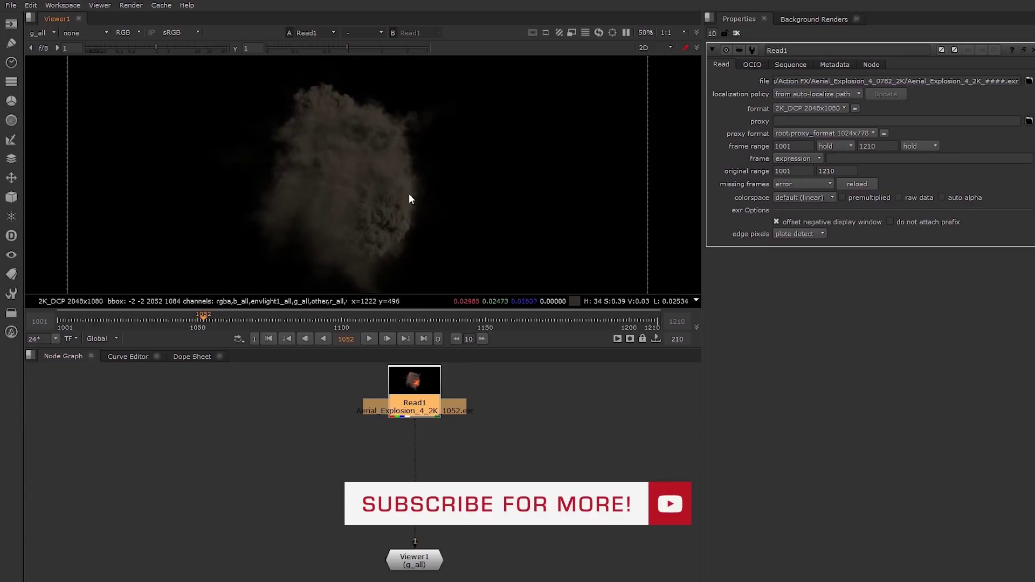
{"action": "key", "text": "f"}
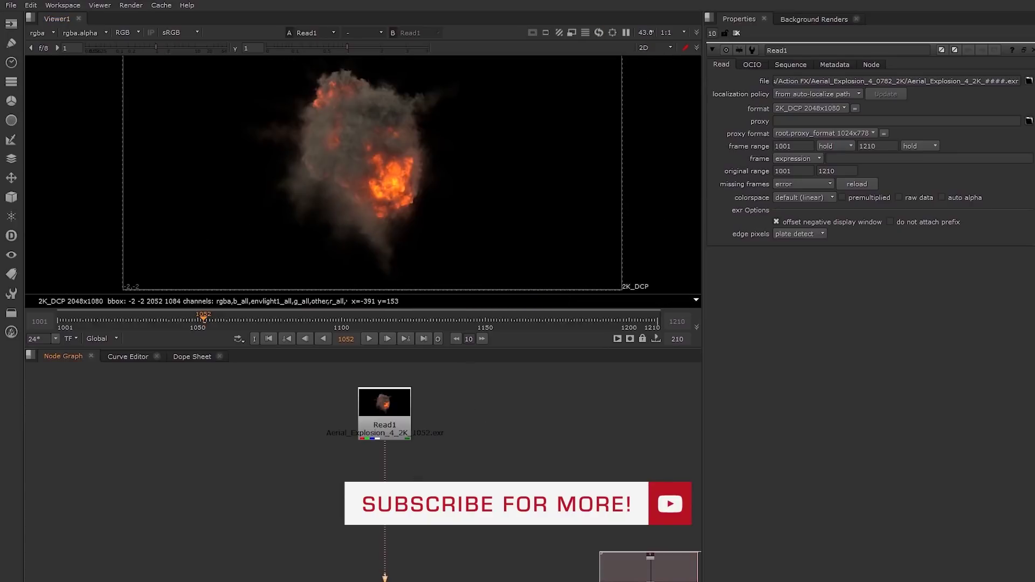
Display the cloud background image in the viewer and examine its horizon, sky and cloud lighting.
{"action": "left_click_drag", "start_coordinate": [592, 458], "coordinate": [607, 474]}
{"action": "key", "text": "1"}
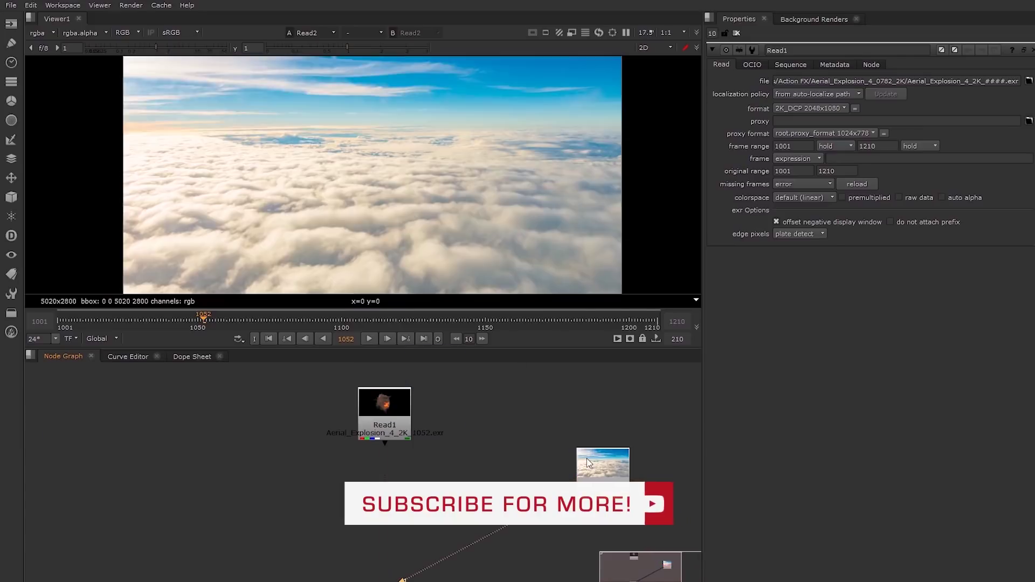
{"action": "middle_click_drag", "start_coordinate": [322, 135], "coordinate": [394, 163]}
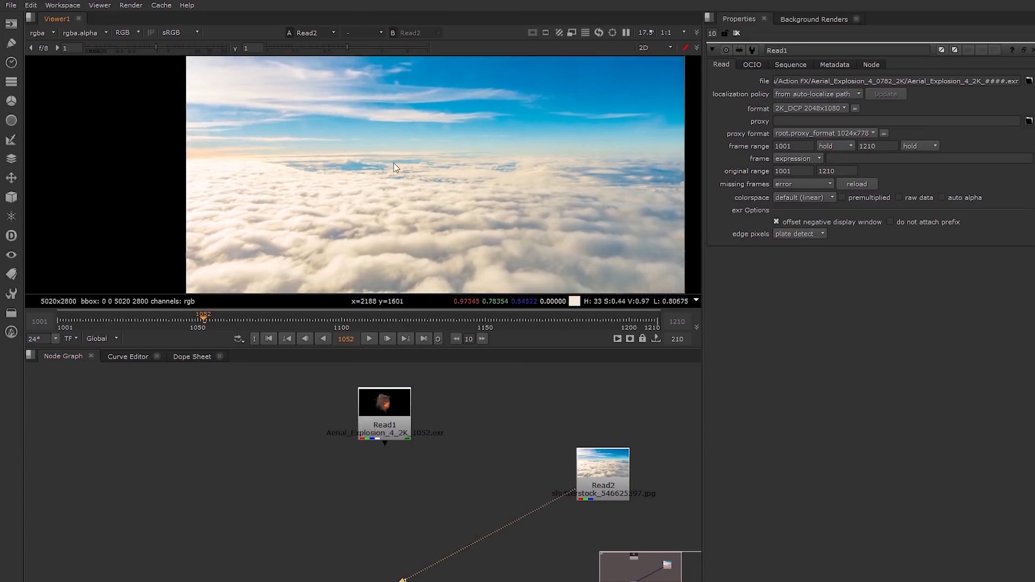
{"action": "middle_click_drag", "start_coordinate": [292, 143], "coordinate": [286, 169]}
{"action": "scroll", "coordinate": [211, 180], "scroll_direction": "up", "scroll_amount": 3}
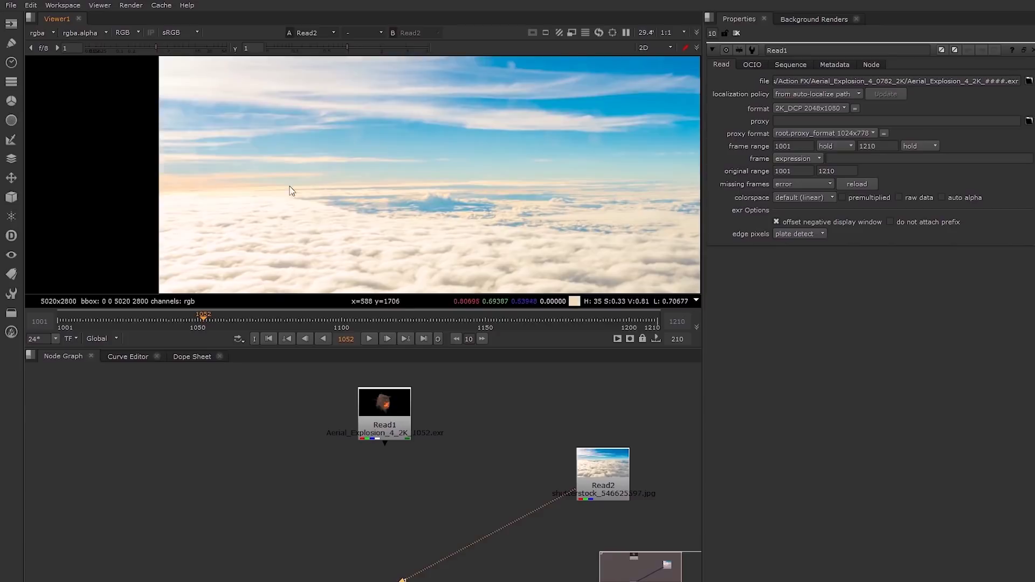
{"action": "middle_click_drag", "start_coordinate": [377, 248], "coordinate": [234, 105]}
{"action": "scroll", "coordinate": [403, 139], "scroll_direction": "up", "scroll_amount": 2}
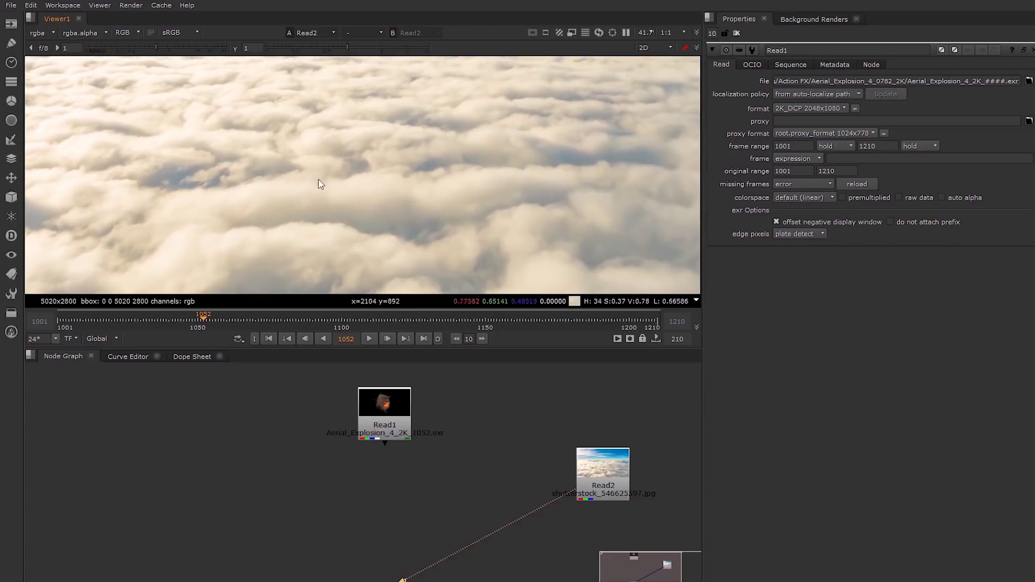
{"action": "middle_click_drag", "start_coordinate": [502, 148], "coordinate": [396, 271]}
Display the explosion's Read node in the viewer again to examine its fire and smoke.
{"action": "left_click", "coordinate": [383, 410]}
{"action": "key", "text": "1"}
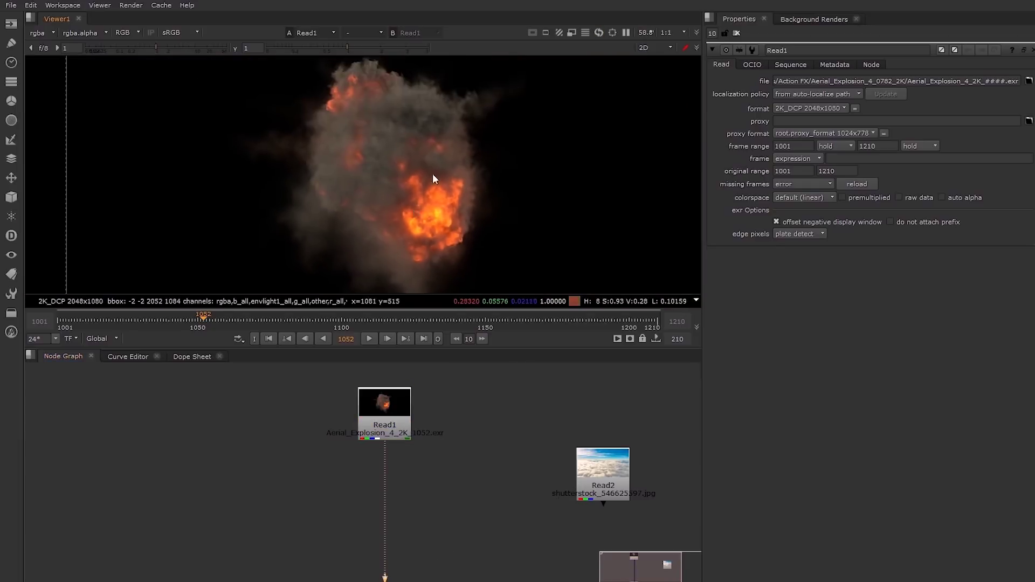
{"action": "middle_click_drag", "start_coordinate": [402, 122], "coordinate": [397, 145]}
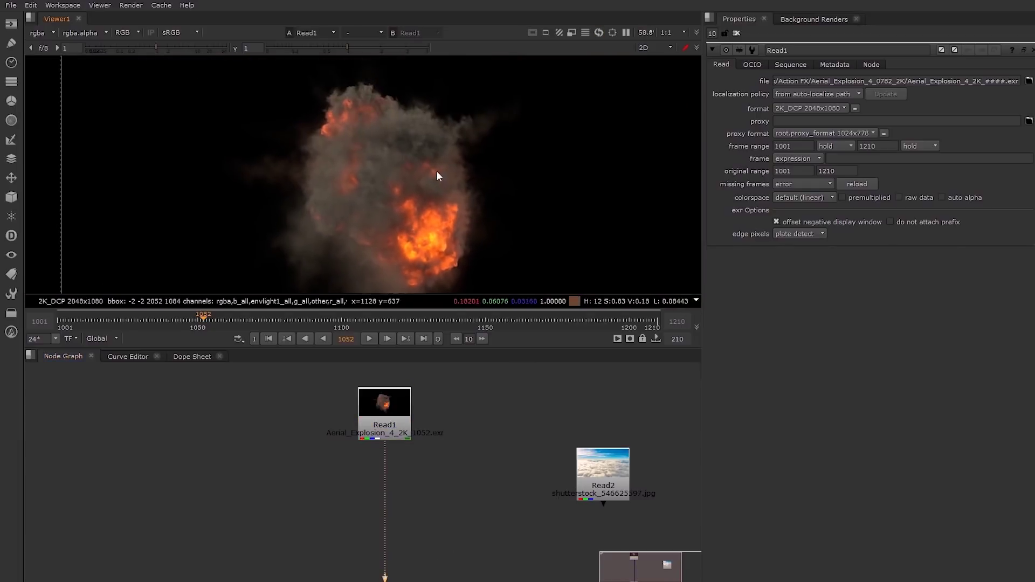
Move the Viewer node farther below the Read nodes to make room in the node graph.
{"action": "middle_click_drag", "start_coordinate": [506, 486], "coordinate": [335, 480]}
{"action": "left_click_drag", "start_coordinate": [297, 504], "coordinate": [299, 577]}
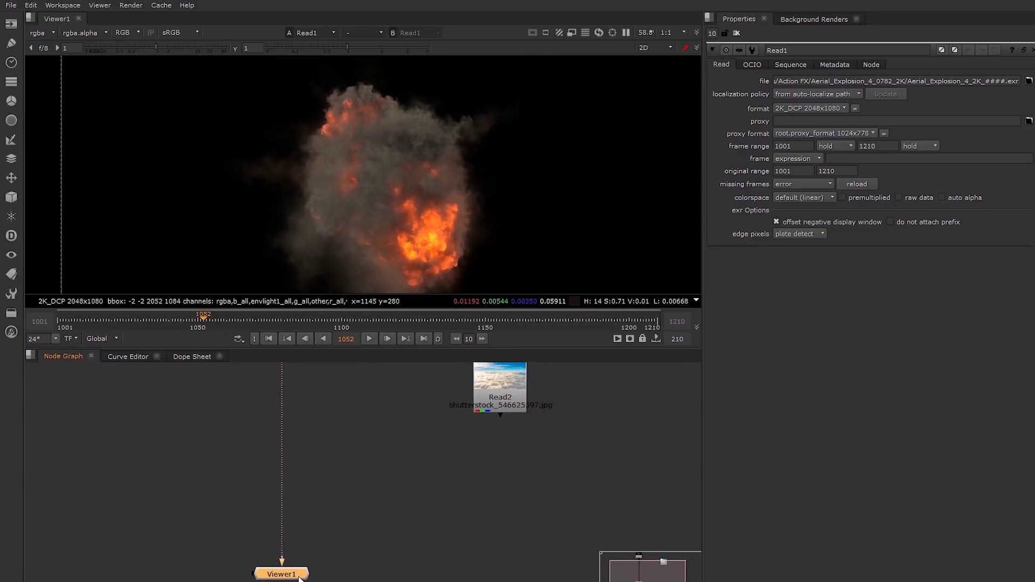
{"action": "middle_click_drag", "start_coordinate": [333, 367], "coordinate": [341, 461]}
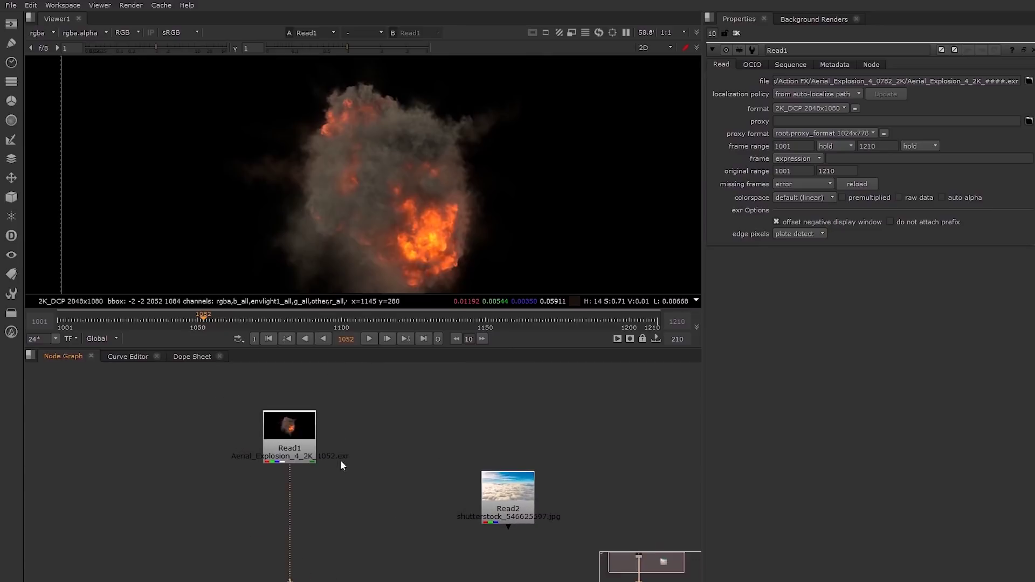
Move the cloud background's Read node farther down in the node graph.
{"action": "left_click", "coordinate": [38, 33]}
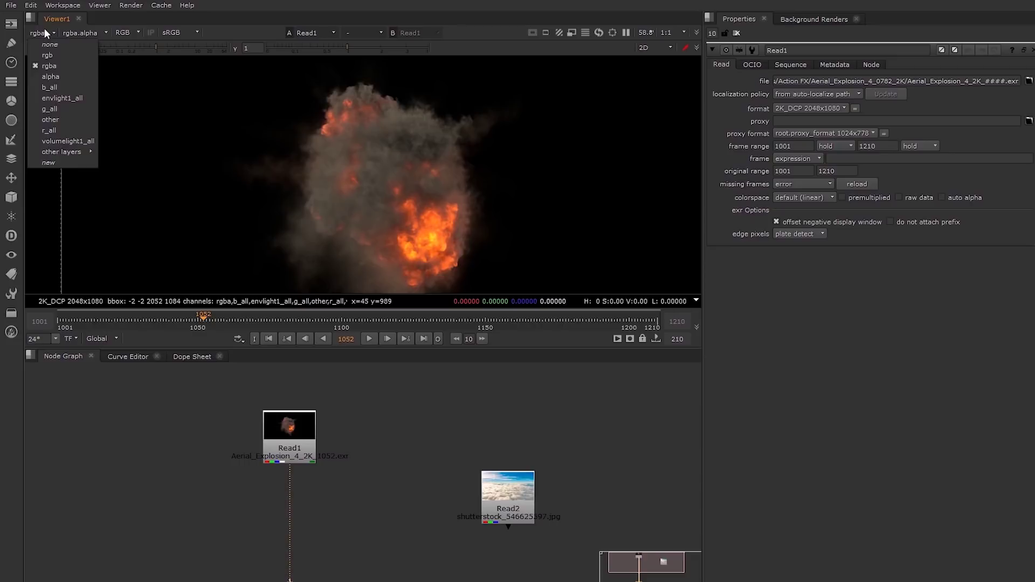
{"action": "left_click", "coordinate": [511, 464]}
{"action": "middle_click_drag", "start_coordinate": [511, 464], "coordinate": [495, 422]}
{"action": "left_click_drag", "start_coordinate": [491, 457], "coordinate": [502, 525]}
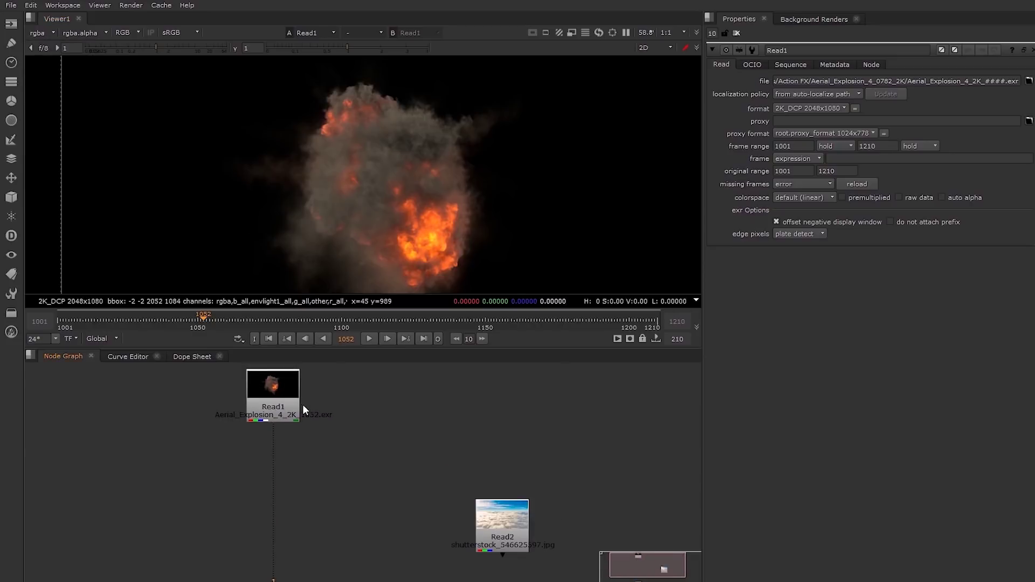
Add a Shuffle node, connect its input to the explosion's Read node and place it beside that node.
{"action": "key", "text": "Tab"}
{"action": "type", "text": "sh"}
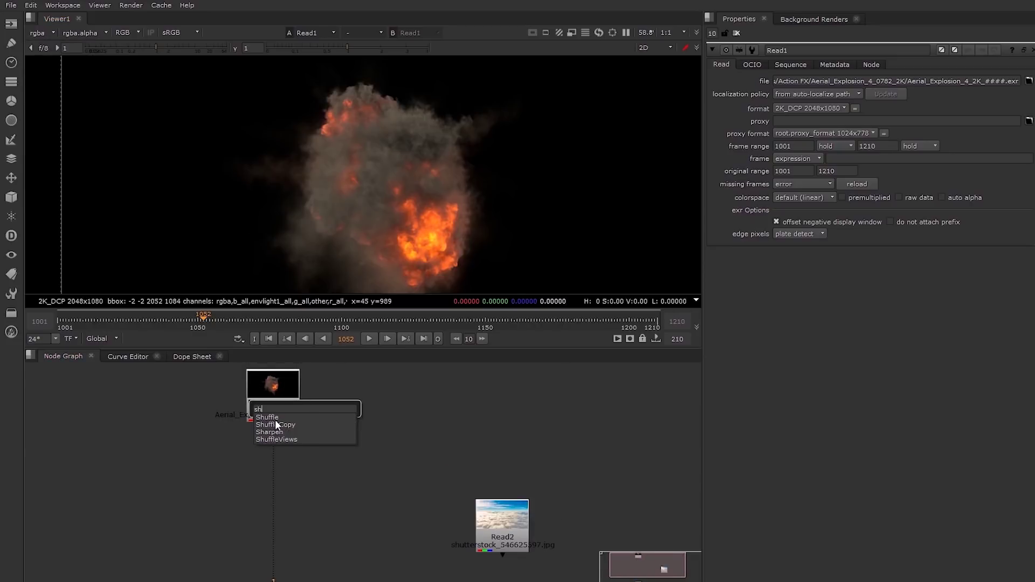
{"action": "left_click", "coordinate": [275, 420]}
{"action": "left_click_drag", "start_coordinate": [362, 459], "coordinate": [379, 448]}
{"action": "left_click_drag", "start_coordinate": [344, 430], "coordinate": [276, 390]}
{"action": "left_click_drag", "start_coordinate": [378, 463], "coordinate": [379, 404]}
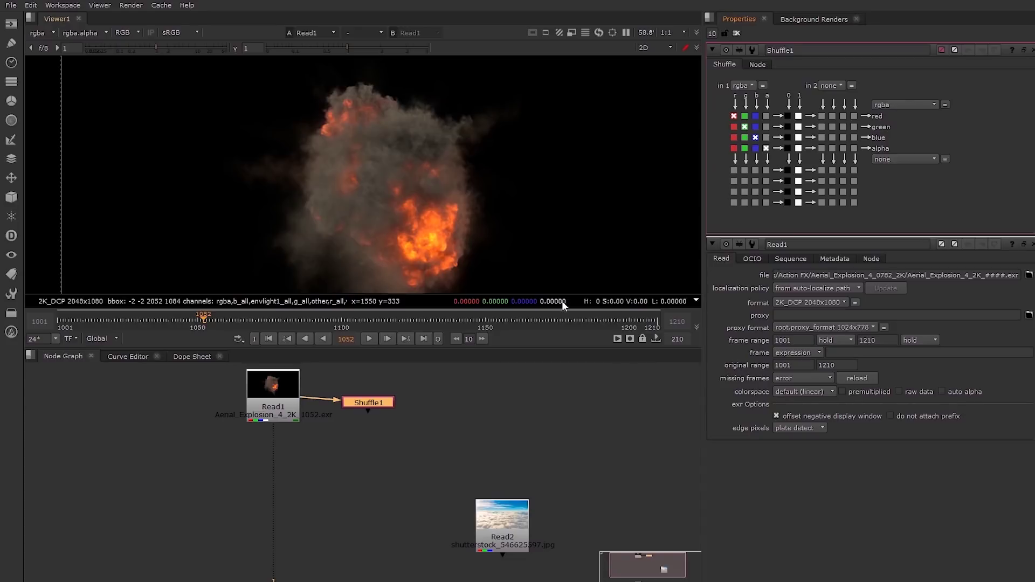
{"action": "left_click_drag", "start_coordinate": [385, 406], "coordinate": [399, 401]}
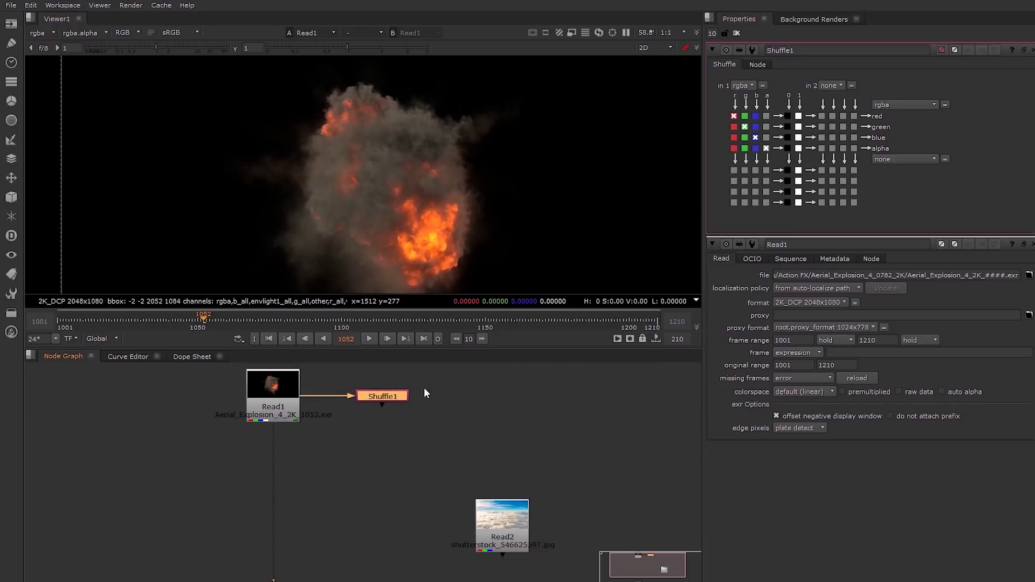
Set the Shuffle node's first input layer to b_all and display its output in the viewer.
{"action": "left_click", "coordinate": [742, 84]}
{"action": "left_click", "coordinate": [773, 139]}
{"action": "key", "text": "1"}
{"action": "middle_click_drag", "start_coordinate": [337, 76], "coordinate": [358, 108]}
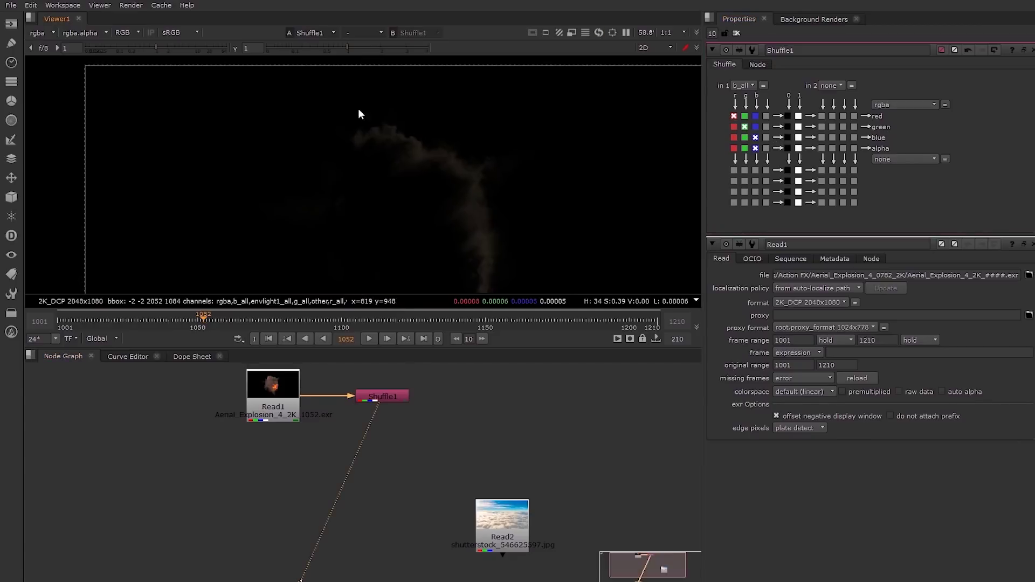
{"action": "scroll", "coordinate": [497, 203], "scroll_direction": "up", "scroll_amount": 3}
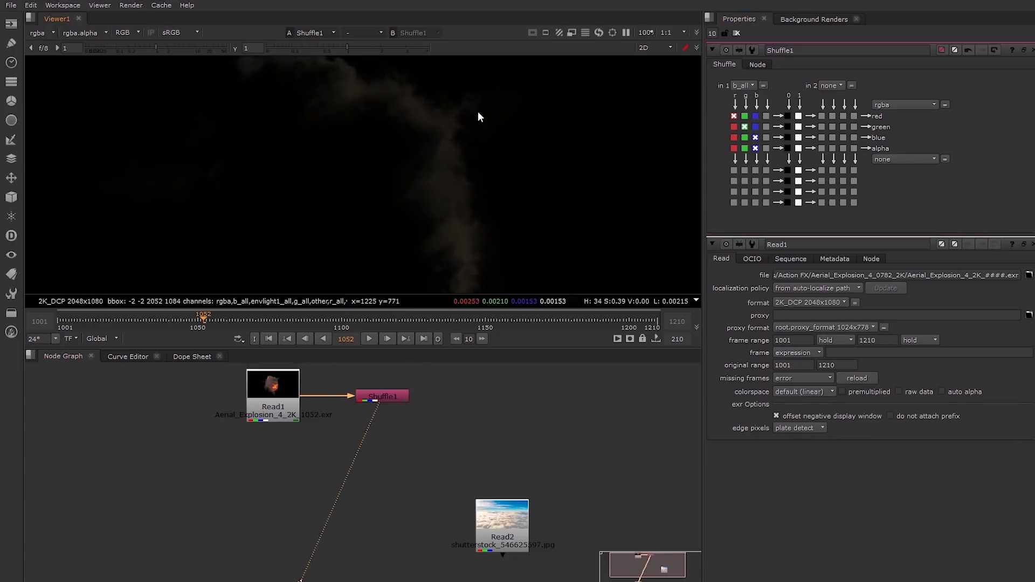
{"action": "middle_click_drag", "start_coordinate": [498, 241], "coordinate": [503, 308]}
{"action": "middle_click_drag", "start_coordinate": [402, 403], "coordinate": [396, 416]}
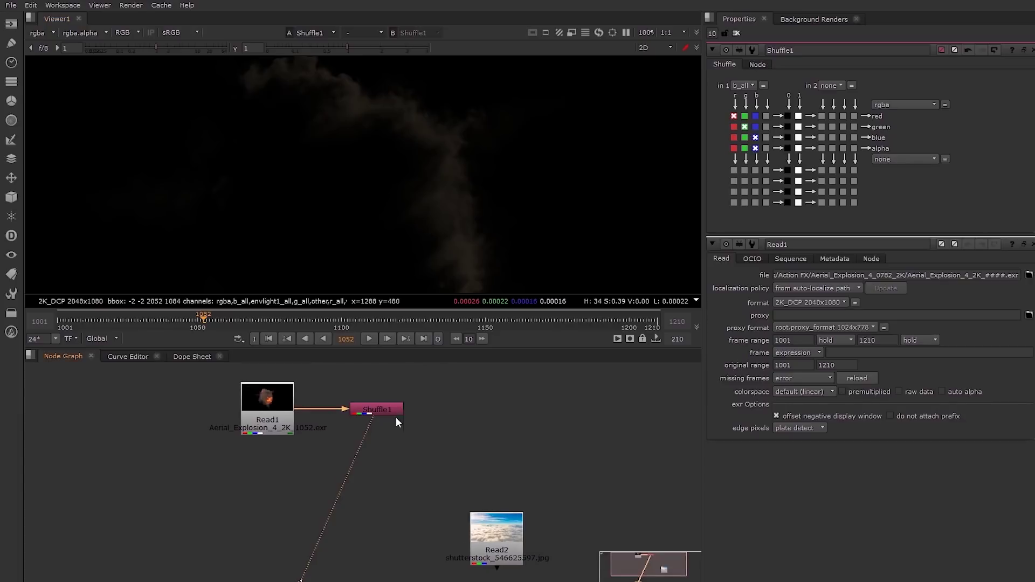
Add a ColorCorrect node after the b_all Shuffle and set its master gain to 8.55 and shadows gain to 6.26.
{"action": "left_click", "coordinate": [396, 416]}
{"action": "left_click_drag", "start_coordinate": [401, 412], "coordinate": [410, 412]}
{"action": "key", "text": "c"}
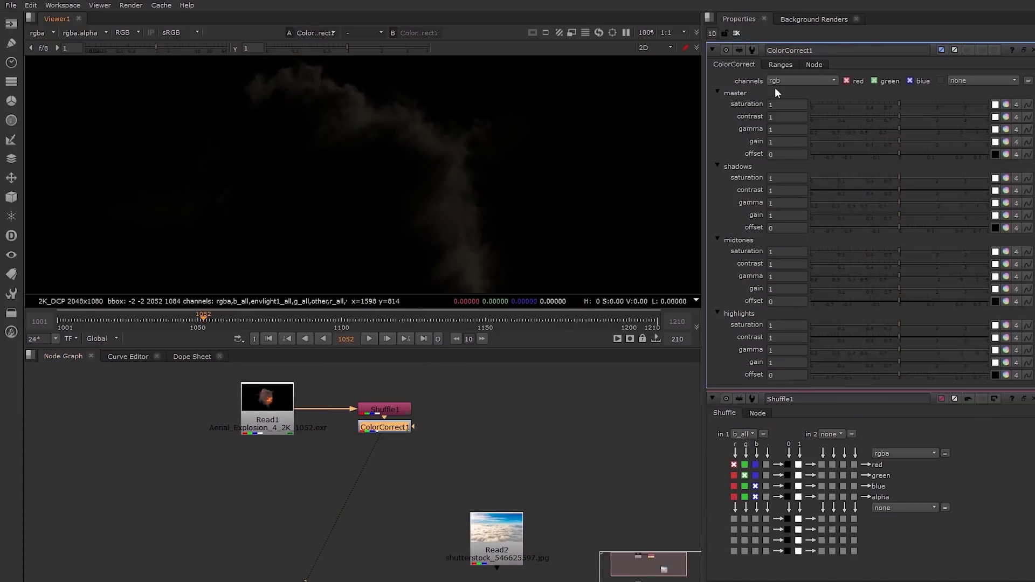
{"action": "left_click_drag", "start_coordinate": [917, 141], "coordinate": [1019, 140]}
{"action": "left_click_drag", "start_coordinate": [908, 215], "coordinate": [992, 215]}
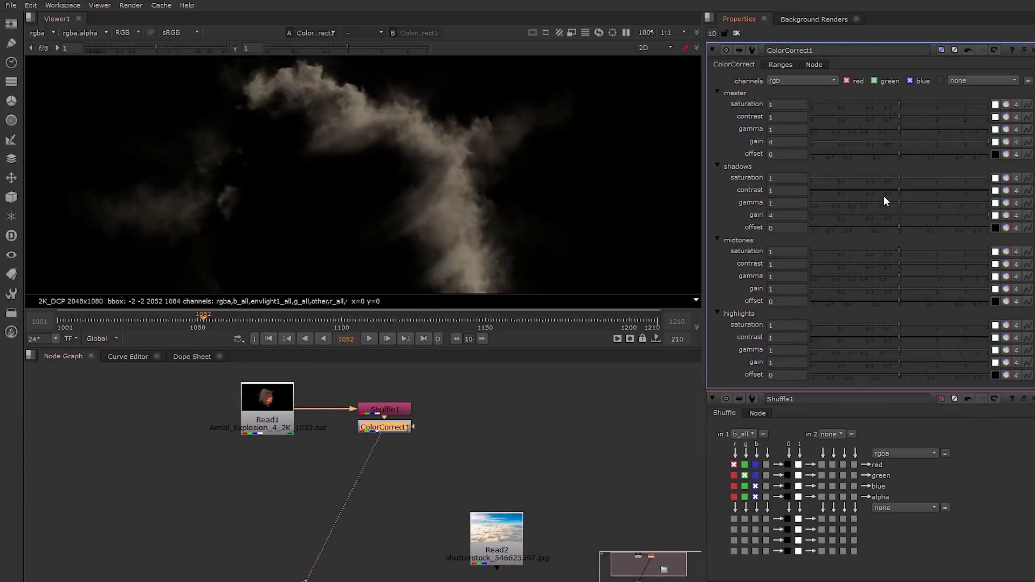
{"action": "middle_click_drag", "start_coordinate": [561, 183], "coordinate": [594, 178]}
{"action": "middle_click_drag", "start_coordinate": [796, 142], "coordinate": [919, 141]}
{"action": "middle_click_drag", "start_coordinate": [790, 212], "coordinate": [861, 212]}
{"action": "scroll", "coordinate": [457, 167], "scroll_direction": "down", "scroll_amount": 3}
{"action": "middle_click_drag", "start_coordinate": [457, 166], "coordinate": [432, 147]}
{"action": "left_click", "coordinate": [496, 421]}
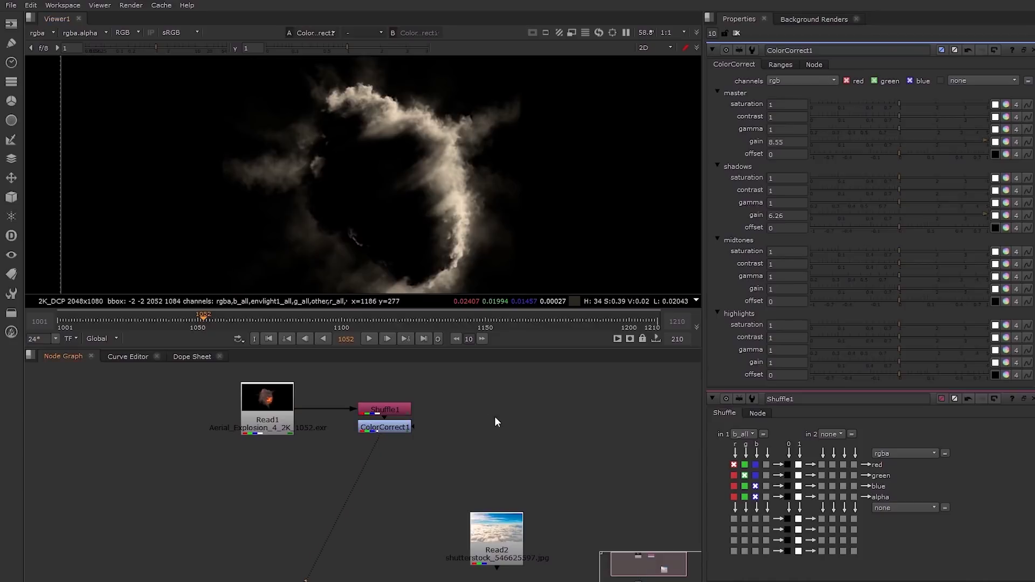
Duplicate the b_all Shuffle node and place the copy beside it, connected to the explosion's Read node.
{"action": "left_click", "coordinate": [386, 410]}
{"action": "key", "text": "ctrl+c"}
{"action": "left_click", "coordinate": [513, 411]}
{"action": "key", "text": "ctrl+v"}
{"action": "left_click_drag", "start_coordinate": [505, 409], "coordinate": [480, 408]}
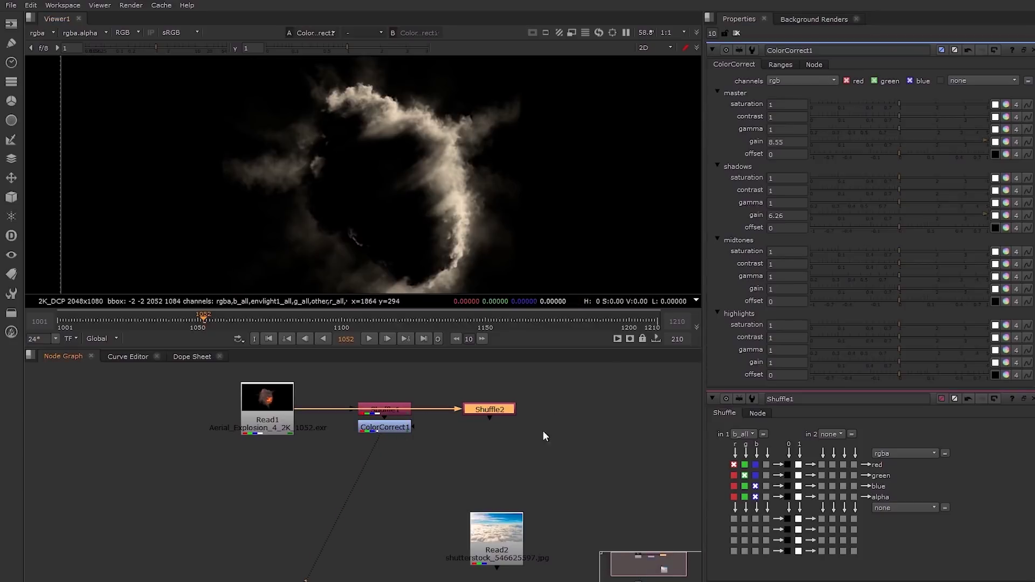
Set the second Shuffle's first input layer to g_all and display it in the viewer.
{"action": "double_click", "coordinate": [499, 410]}
{"action": "left_click", "coordinate": [746, 86]}
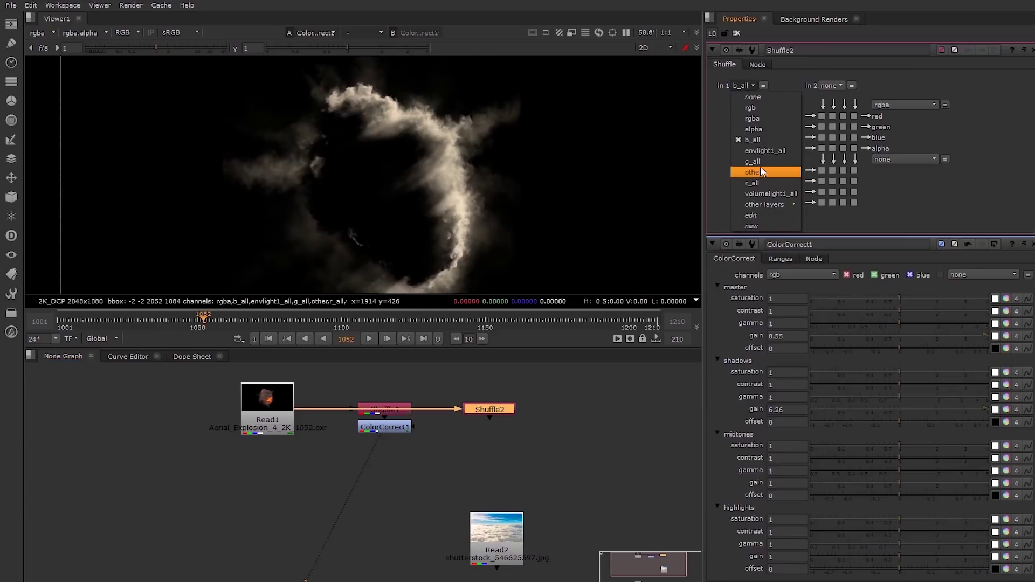
{"action": "left_click", "coordinate": [762, 162]}
{"action": "key", "text": "1"}
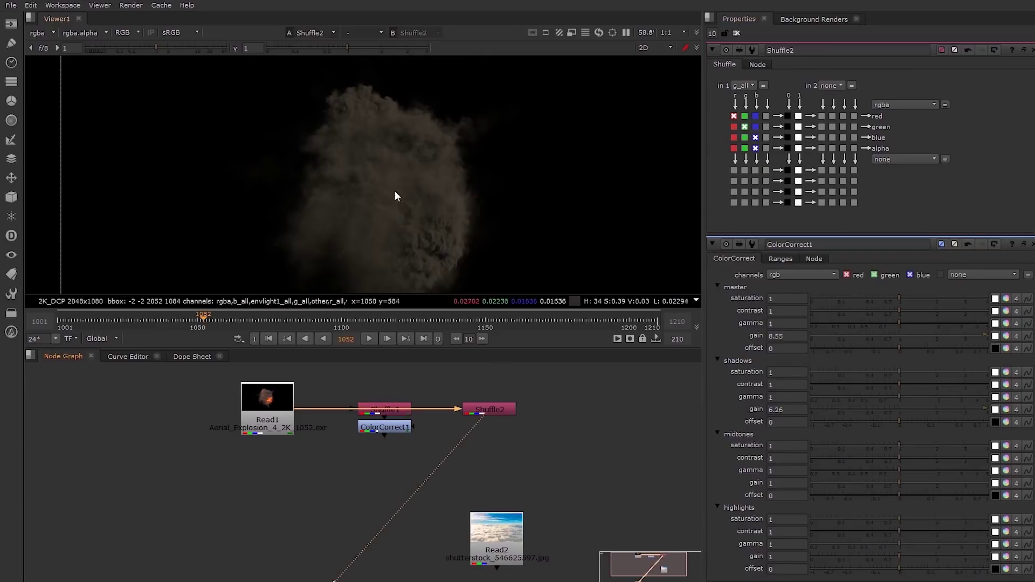
Add a ColorCorrect node after the g_all Shuffle and set its master gain to 0.82 and shadows gain to 0.68.
{"action": "left_click", "coordinate": [495, 411]}
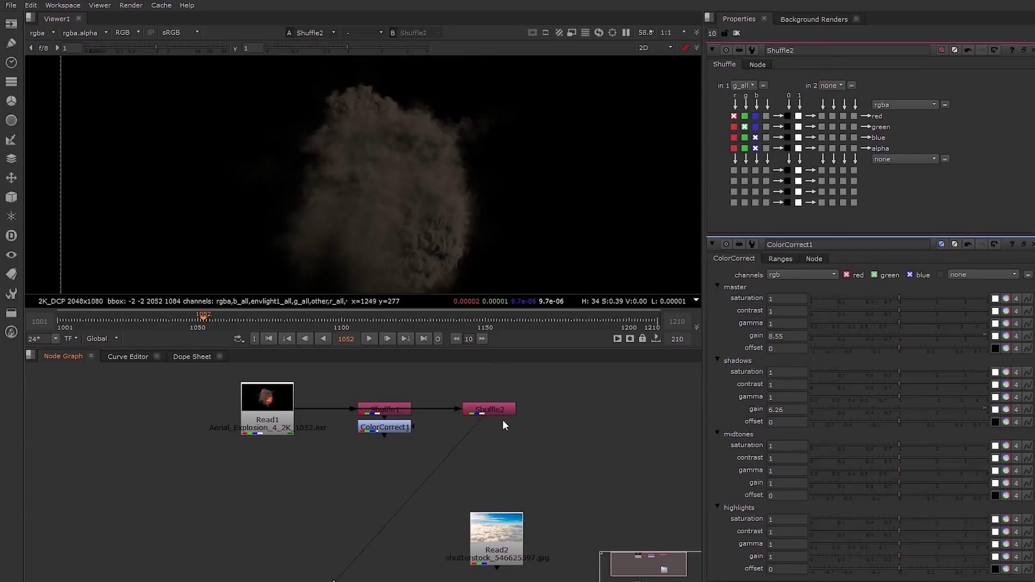
{"action": "key", "text": "c"}
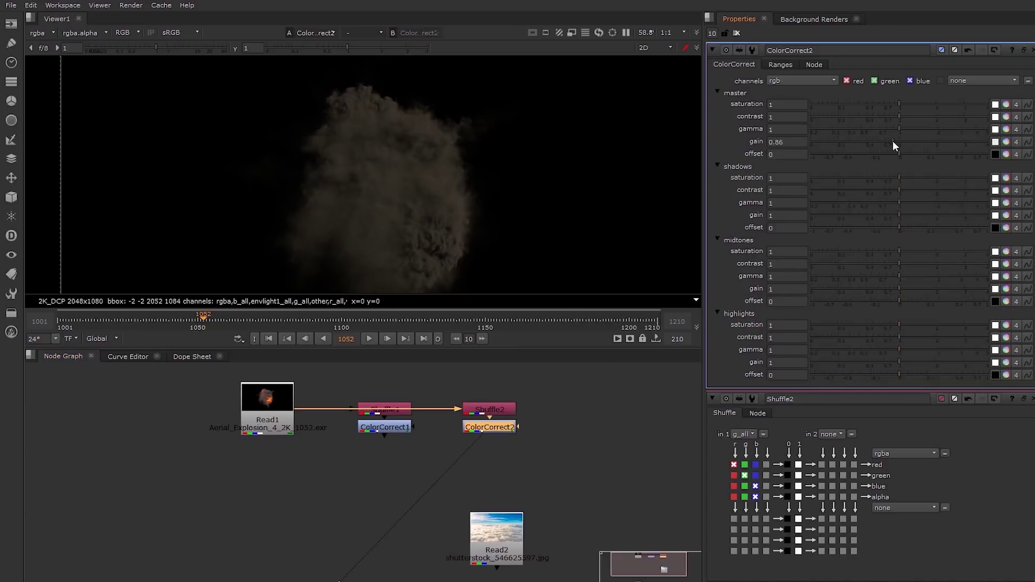
{"action": "left_click_drag", "start_coordinate": [892, 140], "coordinate": [890, 140]}
{"action": "left_click_drag", "start_coordinate": [898, 215], "coordinate": [883, 216]}
Move the cloud Read node farther away and lower both ColorCorrect nodes to space them from their Shuffles.
{"action": "middle_click_drag", "start_coordinate": [500, 462], "coordinate": [407, 446]}
{"action": "left_click_drag", "start_coordinate": [407, 523], "coordinate": [552, 570]}
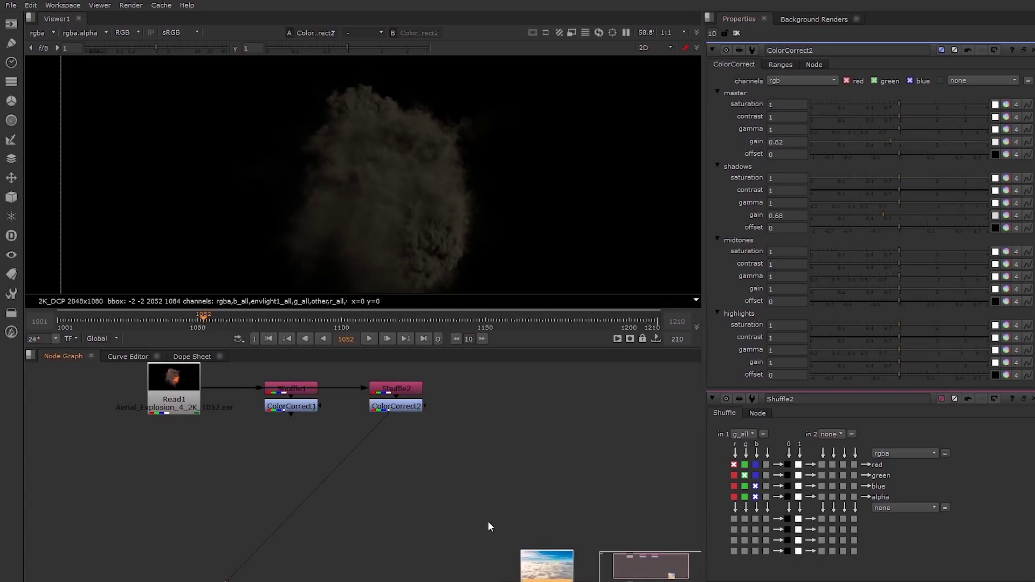
{"action": "middle_click_drag", "start_coordinate": [487, 521], "coordinate": [497, 529]}
{"action": "left_click_drag", "start_coordinate": [419, 418], "coordinate": [419, 439]}
{"action": "left_click_drag", "start_coordinate": [307, 419], "coordinate": [306, 439]}
Add a Merge node below the first ColorCorrect, connect A to ColorCorrect1 and B to ColorCorrect2, and display it.
{"action": "left_click", "coordinate": [309, 476]}
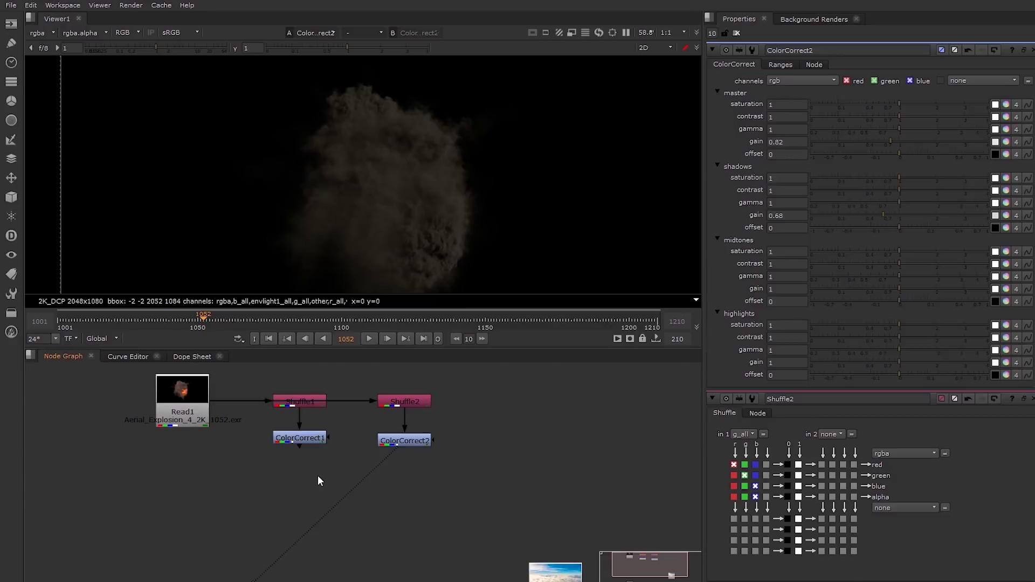
{"action": "key", "text": "m"}
{"action": "left_click_drag", "start_coordinate": [286, 496], "coordinate": [293, 445]}
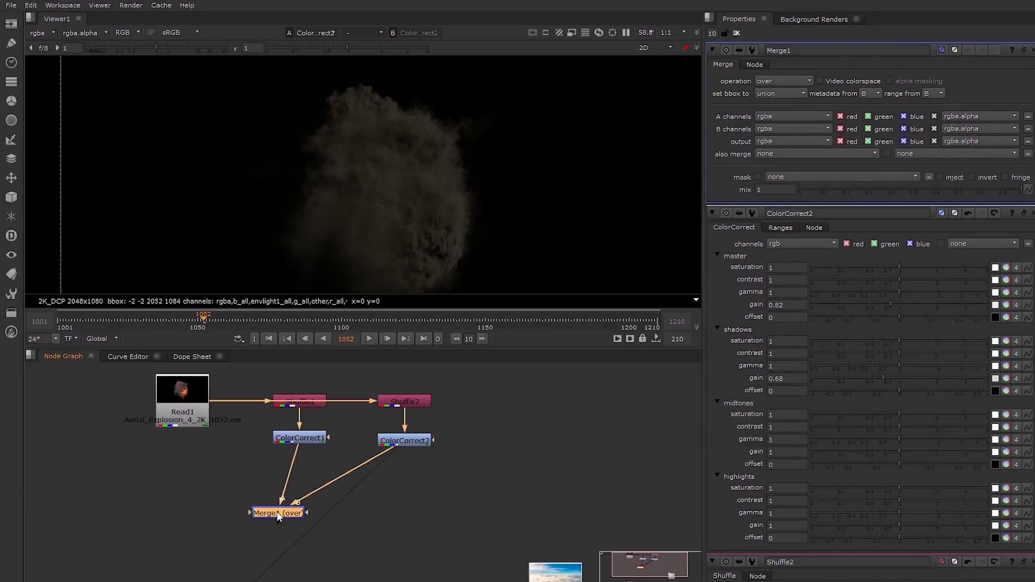
{"action": "left_click_drag", "start_coordinate": [276, 512], "coordinate": [298, 489]}
{"action": "key", "text": "1"}
Set the Merge operation to screen and examine the combined light passes on the smoke.
{"action": "left_click", "coordinate": [781, 81]}
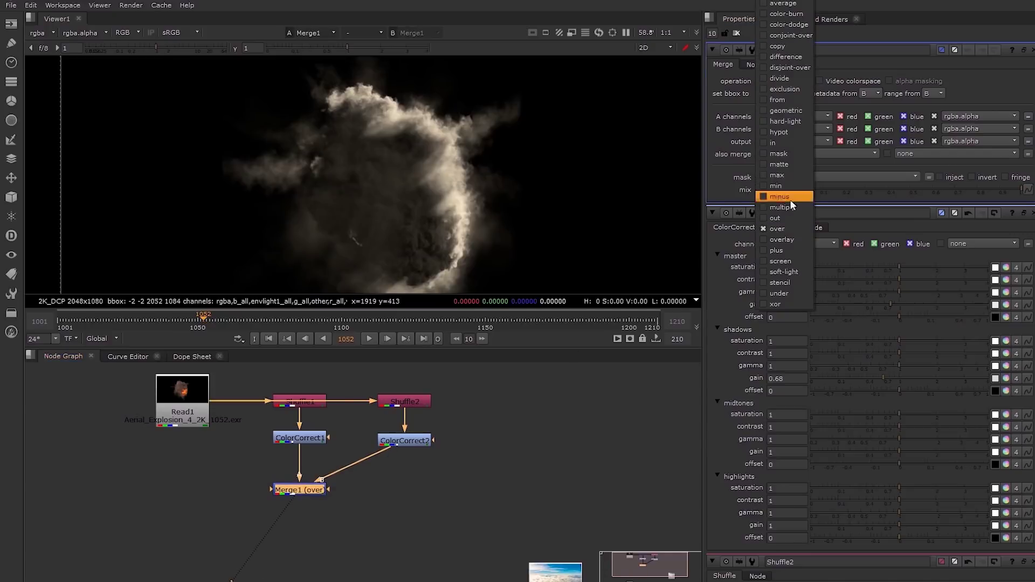
{"action": "left_click", "coordinate": [780, 261]}
{"action": "scroll", "coordinate": [469, 162], "scroll_direction": "down", "scroll_amount": 2}
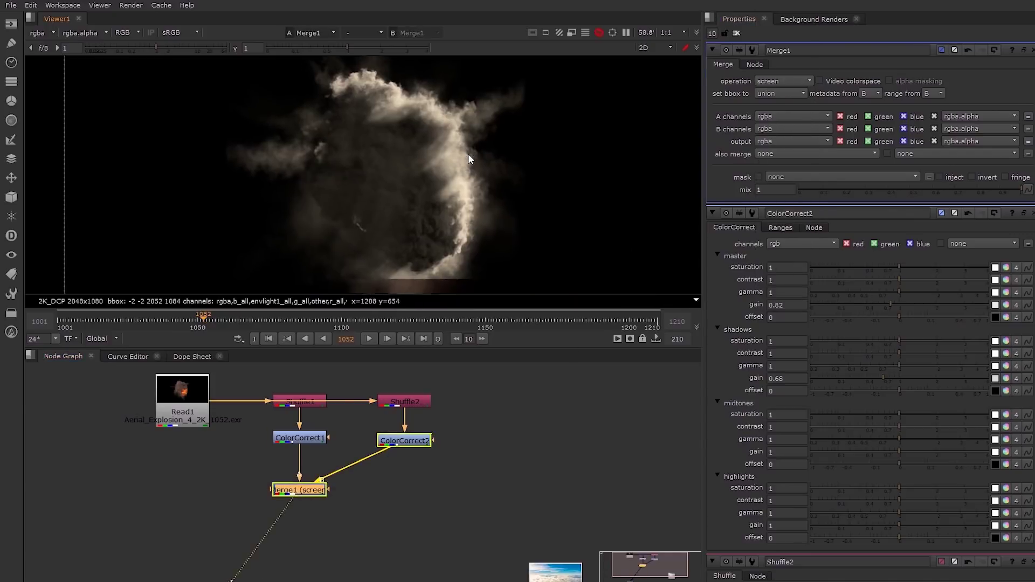
{"action": "scroll", "coordinate": [441, 154], "scroll_direction": "up", "scroll_amount": 1}
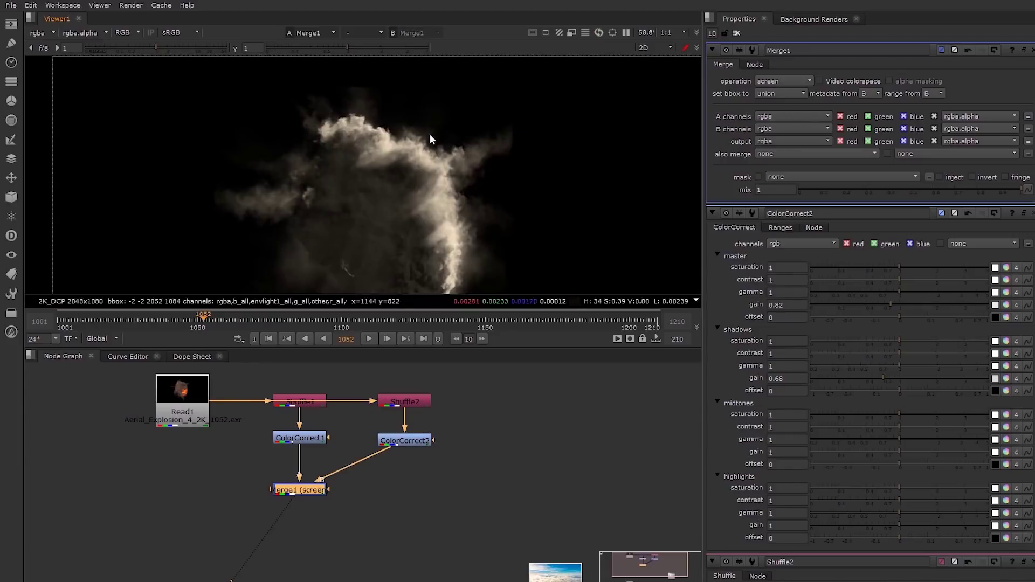
{"action": "middle_click_drag", "start_coordinate": [415, 123], "coordinate": [432, 79]}
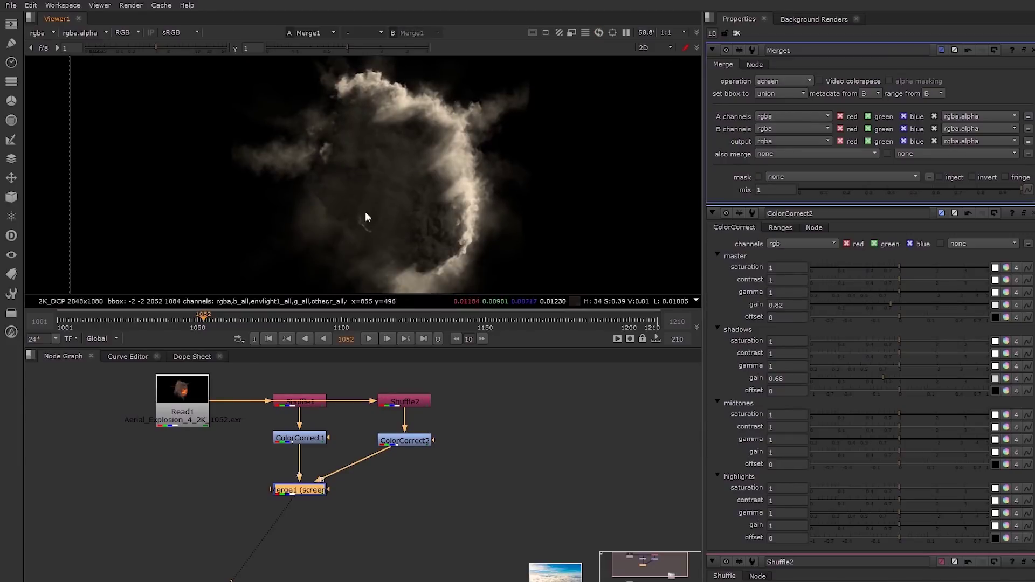
{"action": "mouse_move", "coordinate": [376, 197]}
{"action": "middle_mouse_down"}
{"action": "mouse_move", "coordinate": [381, 220]}
{"action": "mouse_move", "coordinate": [390, 193]}
{"action": "middle_mouse_up"}
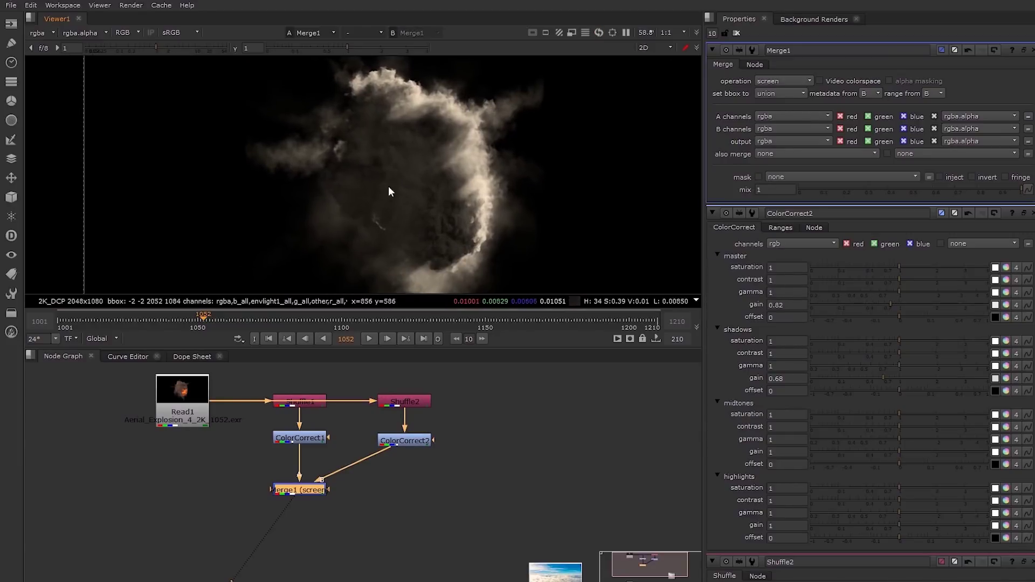
Duplicate the g_all Shuffle node, connect the copy to the explosion's Read node and place it at the end of the row.
{"action": "middle_click_drag", "start_coordinate": [499, 409], "coordinate": [434, 429]}
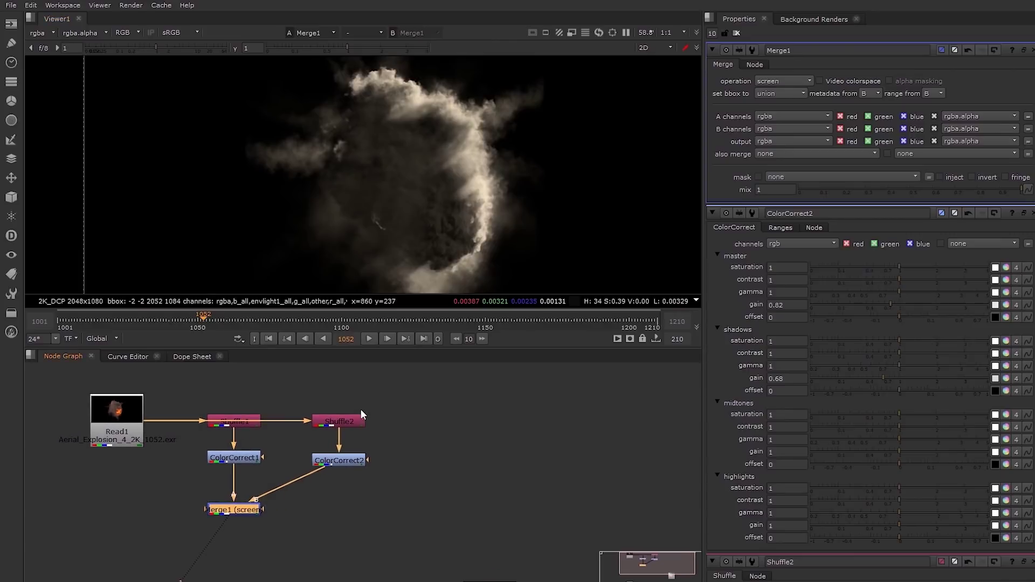
{"action": "left_click", "coordinate": [354, 419]}
{"action": "key", "text": "ctrl+c"}
{"action": "left_click", "coordinate": [425, 417]}
{"action": "key", "text": "ctrl+v"}
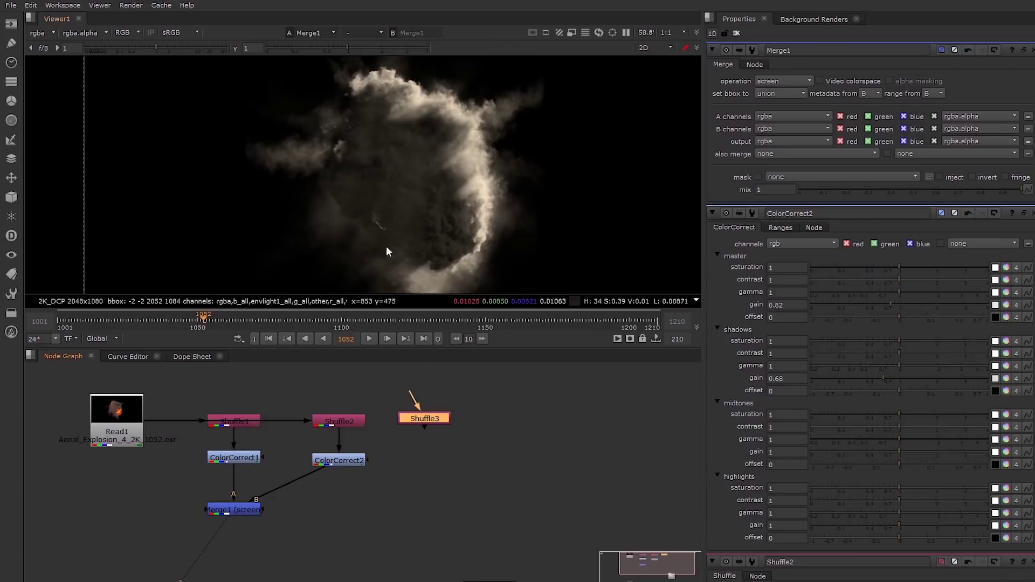
{"action": "left_click_drag", "start_coordinate": [434, 425], "coordinate": [116, 418]}
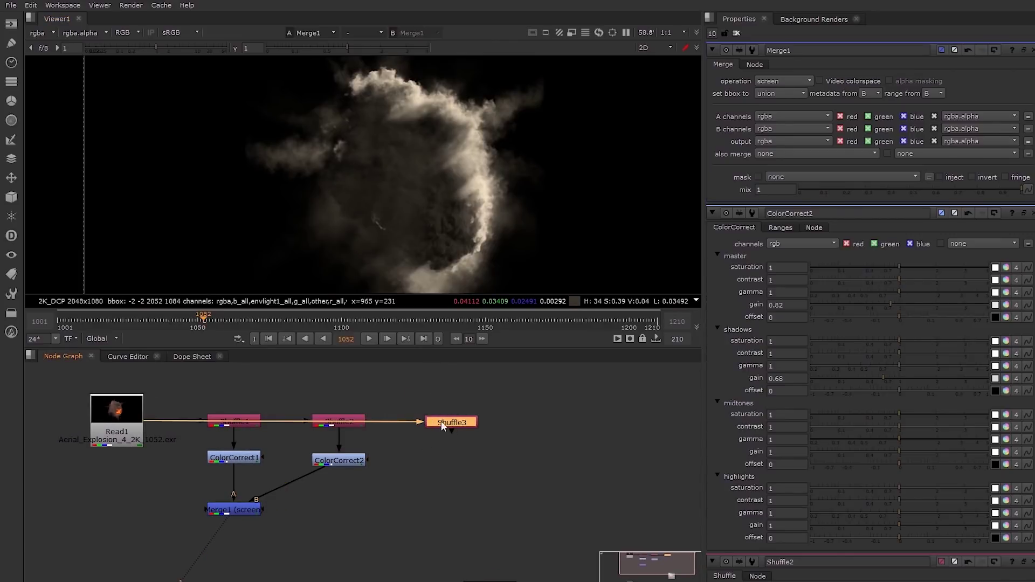
Set the third Shuffle's first input layer to r_all and display it in the viewer.
{"action": "double_click", "coordinate": [441, 422]}
{"action": "left_click", "coordinate": [742, 86]}
{"action": "left_click", "coordinate": [762, 180]}
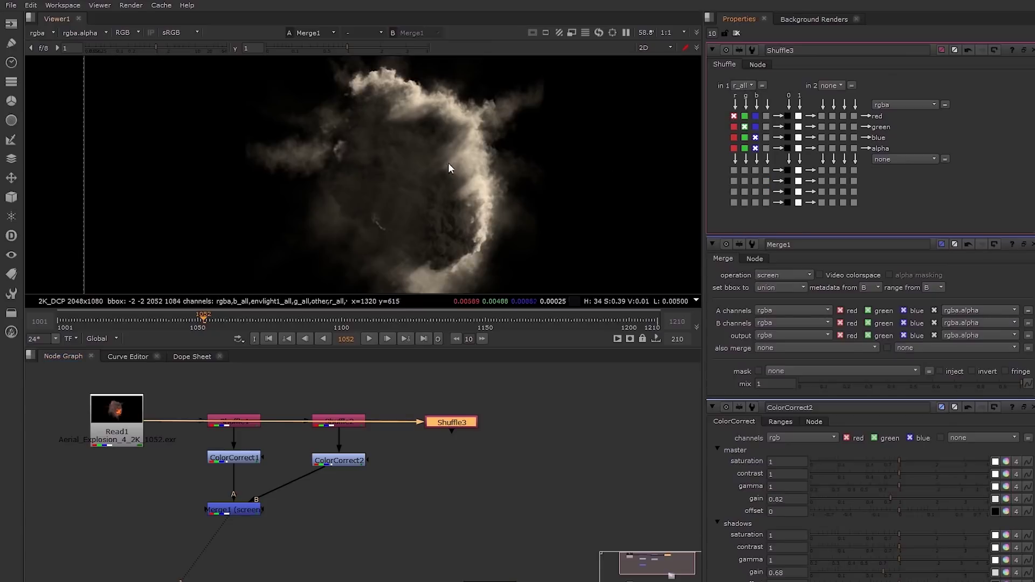
{"action": "key", "text": "1"}
Add a ColorCorrect node below the r_all Shuffle, connect it and set its master gain to 1.4.
{"action": "key", "text": "c"}
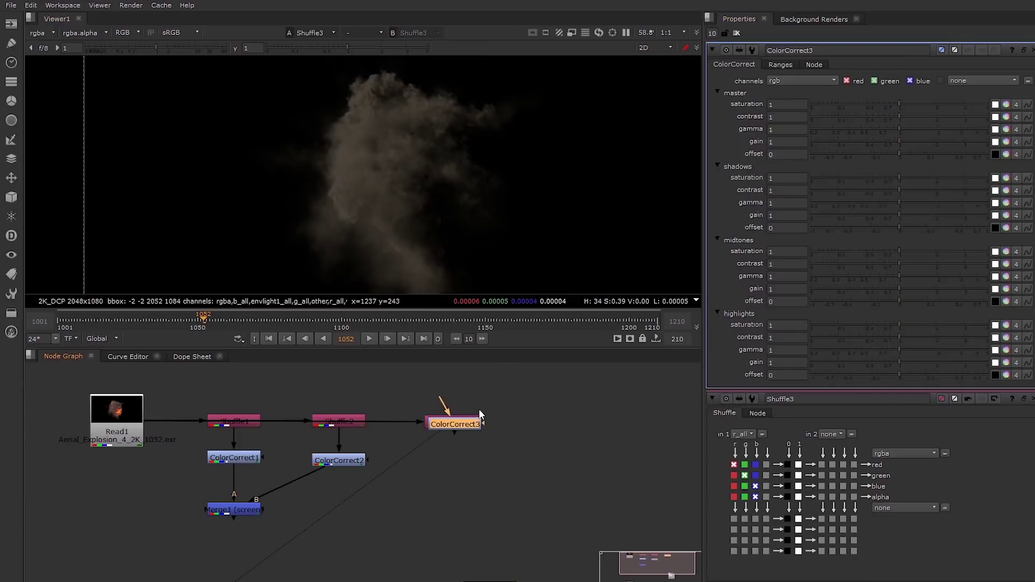
{"action": "left_click_drag", "start_coordinate": [464, 438], "coordinate": [467, 466]}
{"action": "left_click_drag", "start_coordinate": [895, 145], "coordinate": [916, 144]}
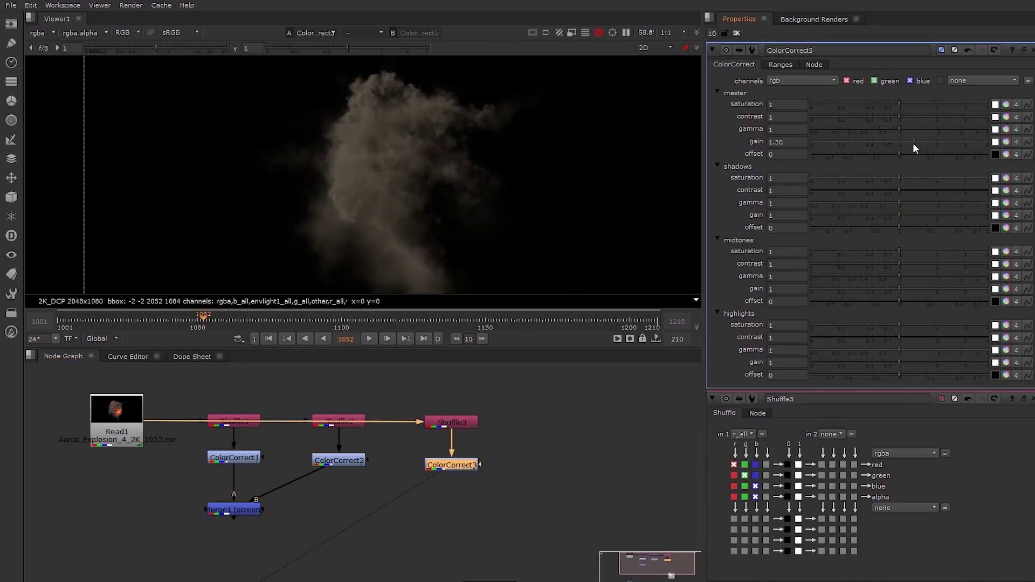
{"action": "left_click_drag", "start_coordinate": [458, 468], "coordinate": [459, 465]}
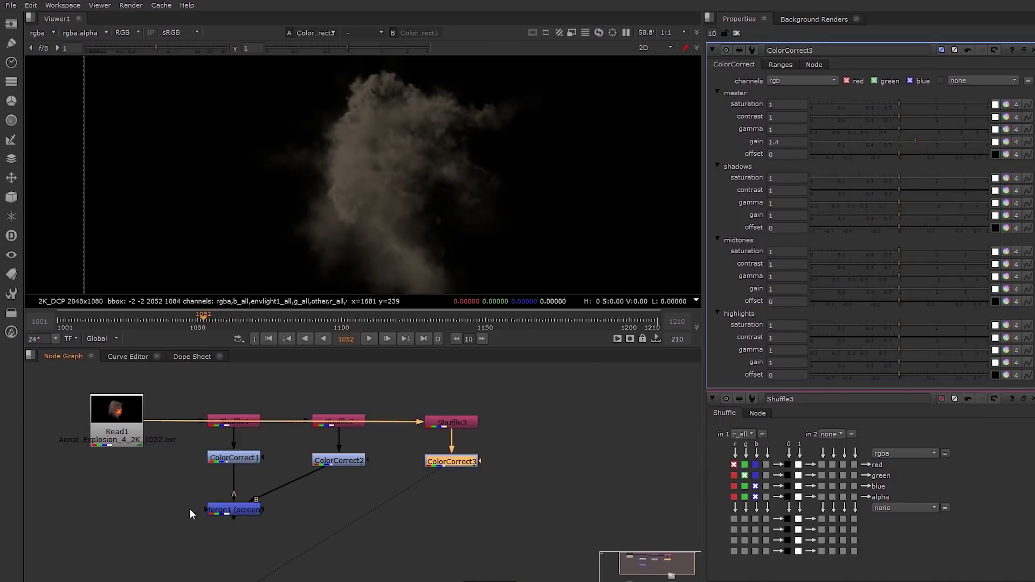
Connect an additional A input of the screen Merge to ColorCorrect3 and display the merged result.
{"action": "left_click_drag", "start_coordinate": [205, 510], "coordinate": [451, 462]}
{"action": "left_click", "coordinate": [218, 509]}
{"action": "key", "text": "1"}
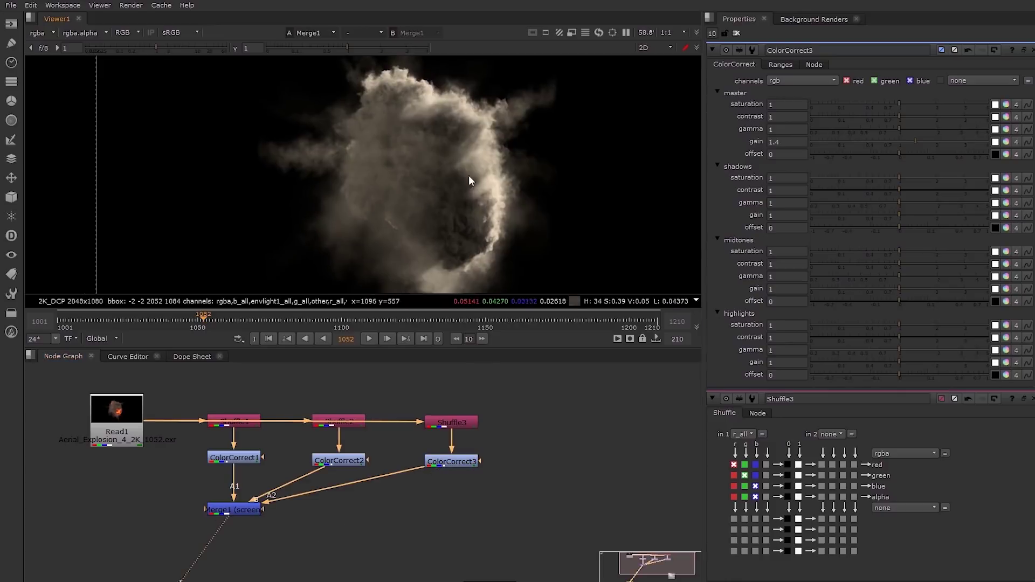
{"action": "middle_click_drag", "start_coordinate": [453, 163], "coordinate": [463, 169]}
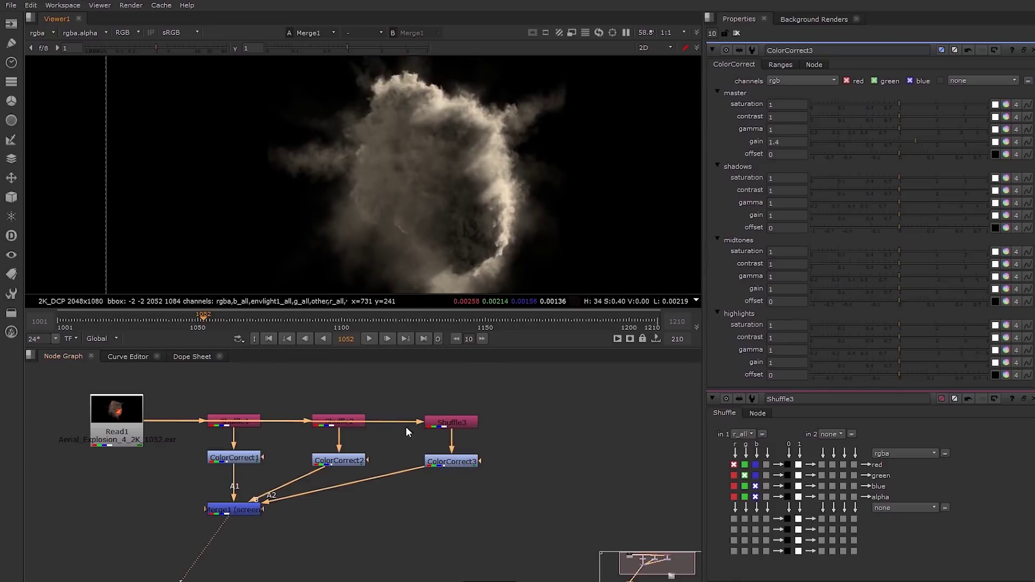
Split the master gain of ColorCorrect3 into separate channels and set the blue gain to 2.26.
{"action": "left_click", "coordinate": [457, 465]}
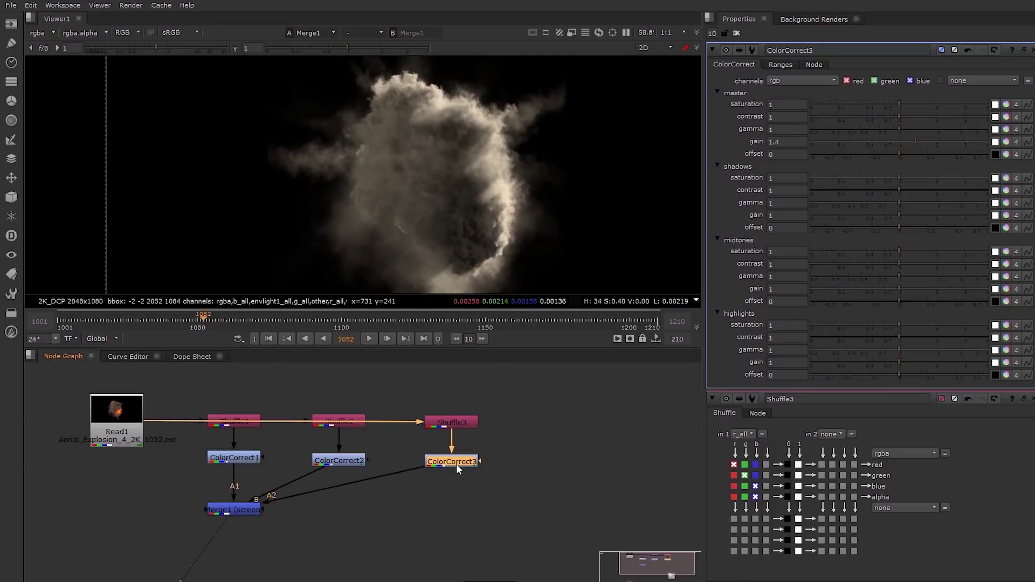
{"action": "left_click", "coordinate": [1005, 141]}
{"action": "left_click_drag", "start_coordinate": [922, 181], "coordinate": [943, 180]}
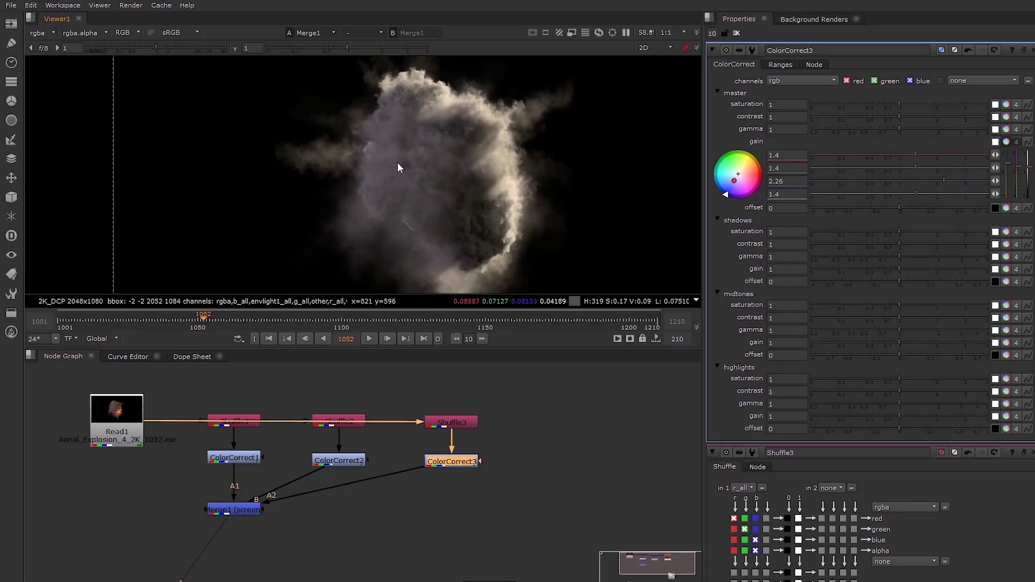
Set the blue channel of the master gain in ColorCorrect3 to 2.3.
{"action": "middle_click_drag", "start_coordinate": [206, 158], "coordinate": [224, 141]}
{"action": "middle_click_drag", "start_coordinate": [311, 185], "coordinate": [297, 193]}
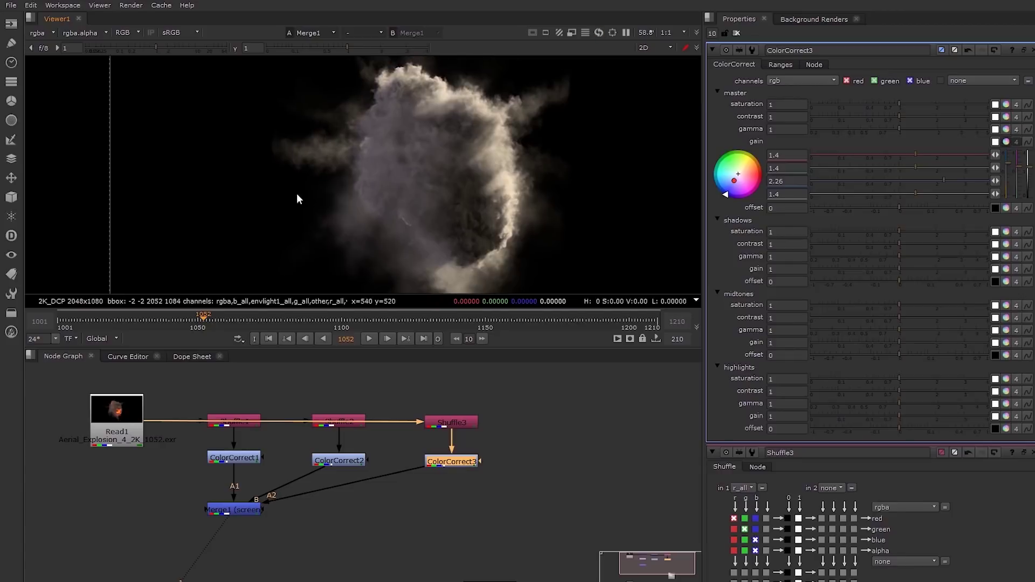
{"action": "left_click_drag", "start_coordinate": [944, 179], "coordinate": [945, 181]}
Split the master gain of ColorCorrect2 into separate channels, and close the open node properties.
{"action": "left_click", "coordinate": [334, 461]}
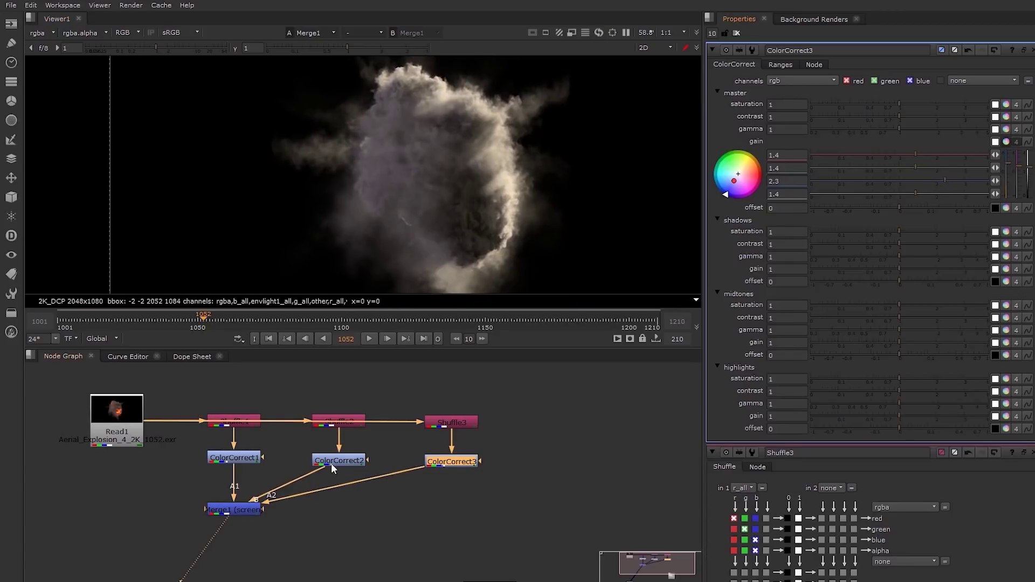
{"action": "double_click", "coordinate": [335, 461]}
{"action": "scroll", "coordinate": [455, 200], "scroll_direction": "up", "scroll_amount": 3}
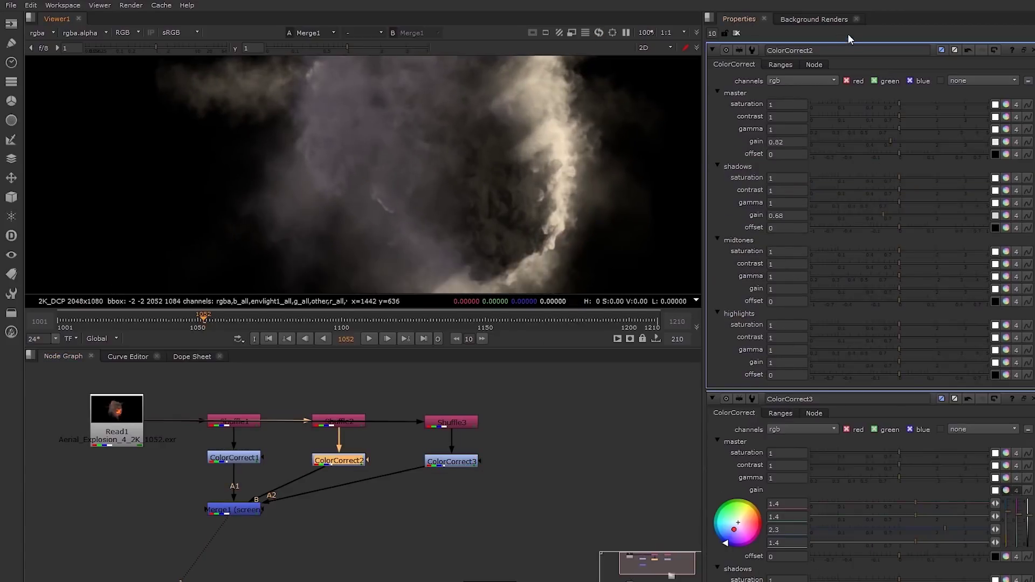
{"action": "left_click", "coordinate": [1006, 142]}
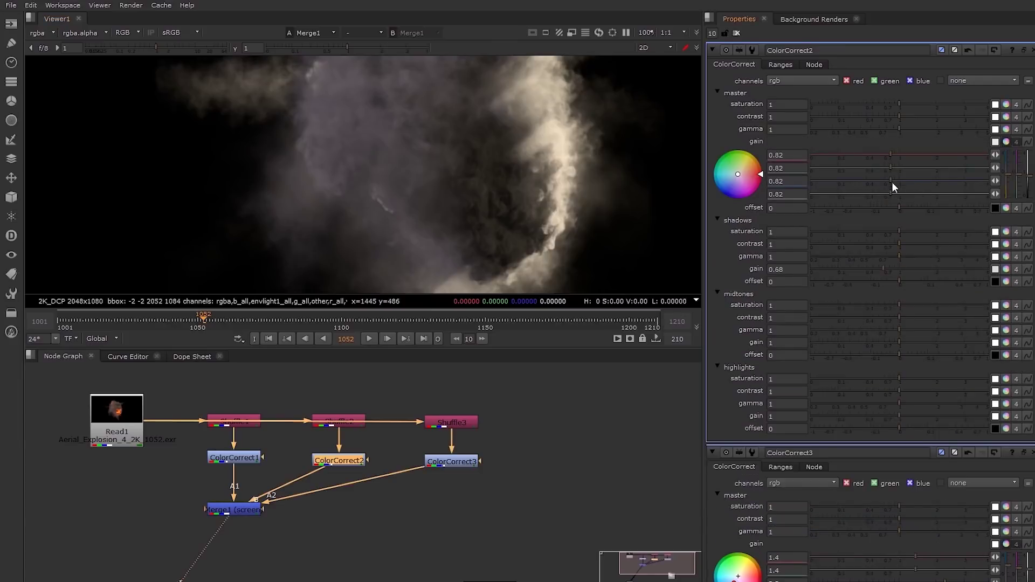
{"action": "left_click", "coordinate": [738, 33]}
{"action": "scroll", "coordinate": [555, 157], "scroll_direction": "down", "scroll_amount": 4}
{"action": "middle_click_drag", "start_coordinate": [556, 134], "coordinate": [516, 157]}
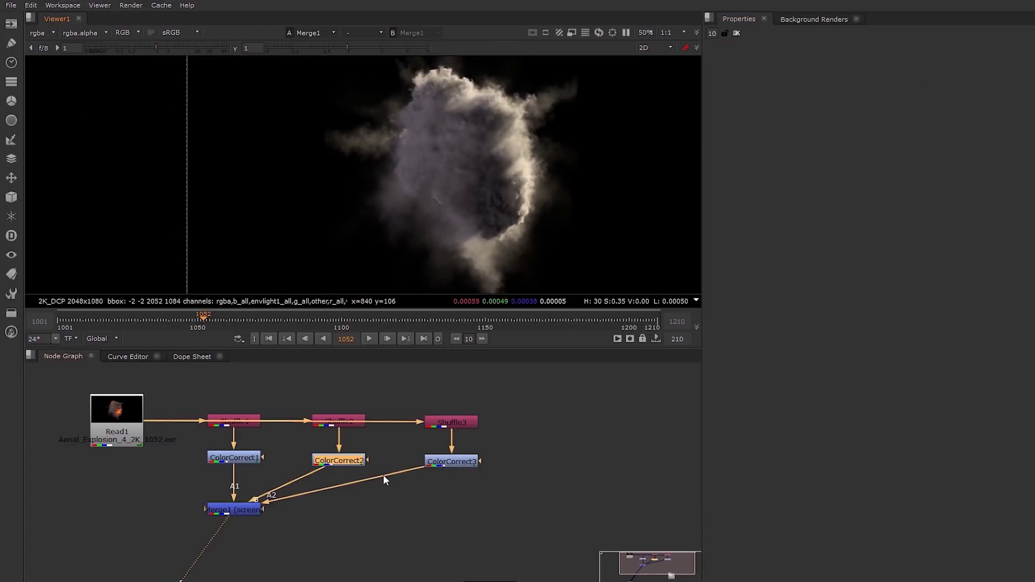
Move the Viewer node further down the node graph and display the clouds image Read2 in it.
{"action": "middle_click_drag", "start_coordinate": [427, 553], "coordinate": [463, 436]}
{"action": "scroll", "coordinate": [454, 470], "scroll_direction": "down", "scroll_amount": 2}
{"action": "left_click_drag", "start_coordinate": [233, 523], "coordinate": [227, 562]}
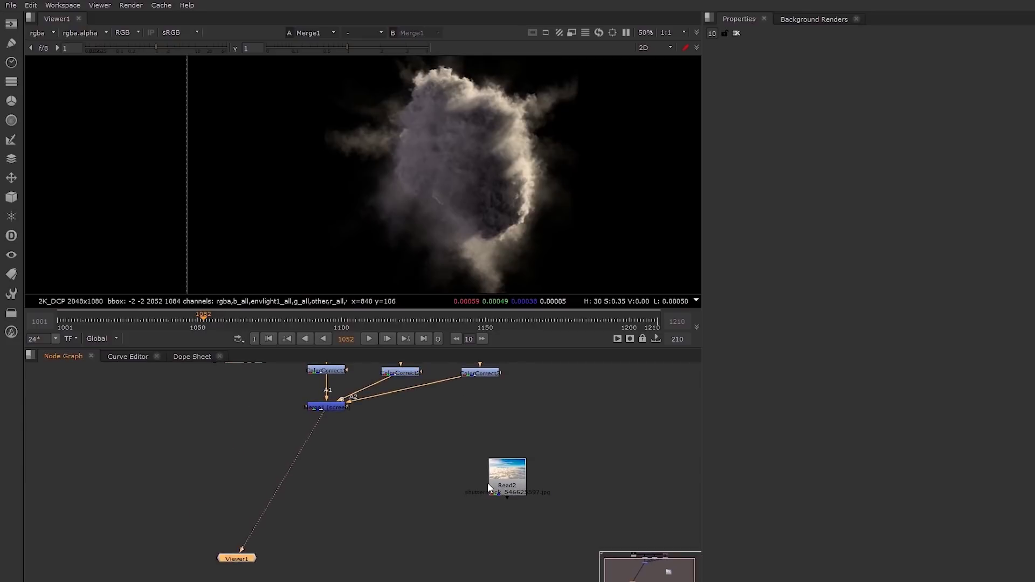
{"action": "left_click", "coordinate": [516, 479]}
{"action": "middle_click_drag", "start_coordinate": [460, 482], "coordinate": [461, 527]}
{"action": "key", "text": "1"}
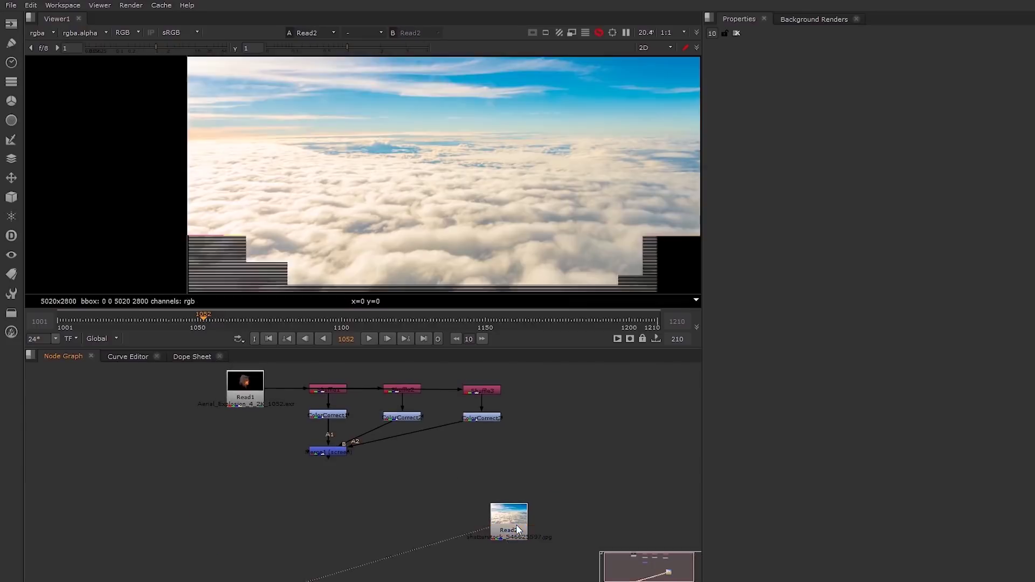
Add an over Merge below the screen Merge, with its B input on Read2 and its A input on the screen Merge.
{"action": "middle_click_drag", "start_coordinate": [402, 508], "coordinate": [451, 500]}
{"action": "key", "text": "m"}
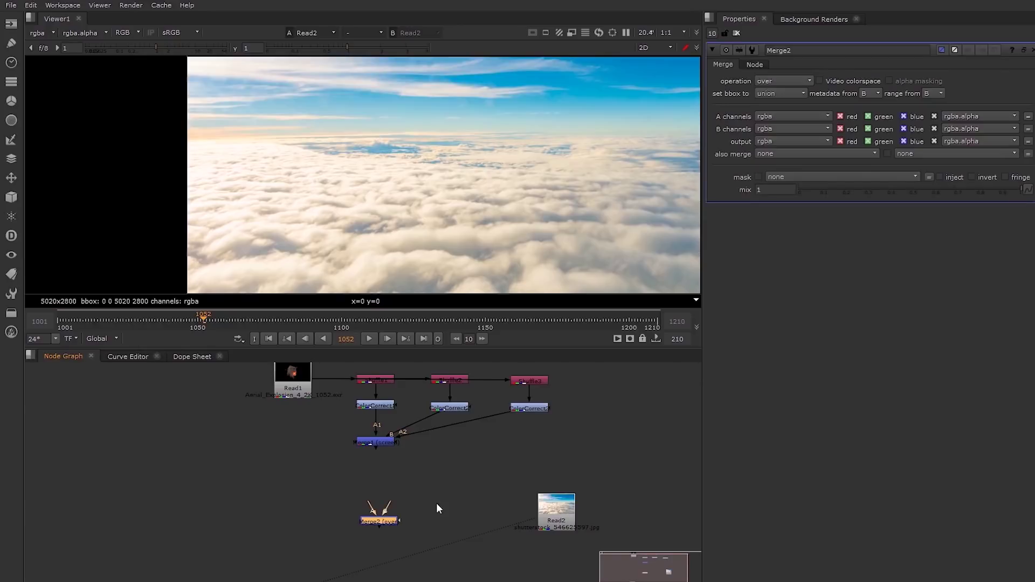
{"action": "left_click_drag", "start_coordinate": [389, 522], "coordinate": [386, 535]}
{"action": "left_click_drag", "start_coordinate": [388, 519], "coordinate": [552, 516]}
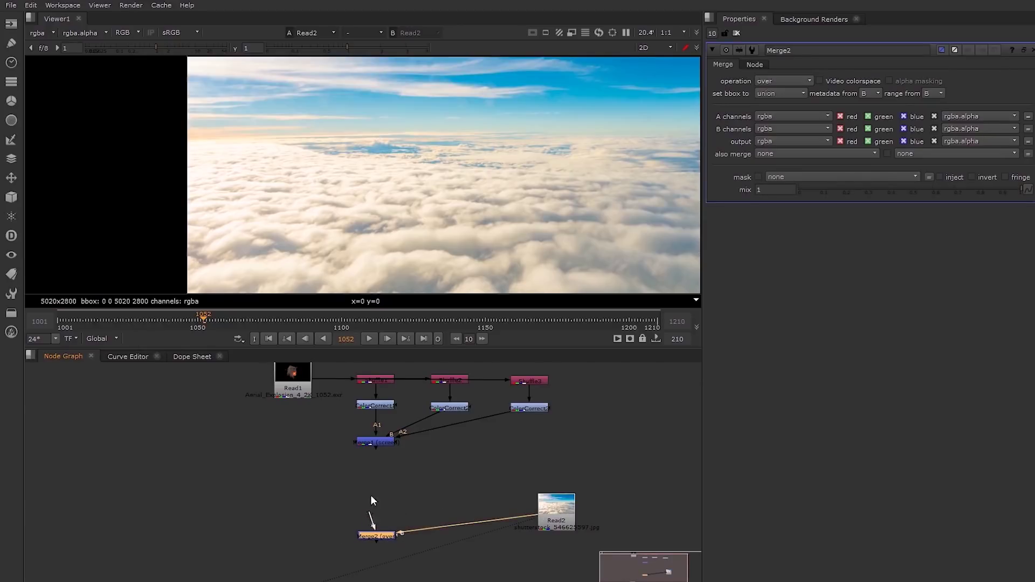
{"action": "left_click_drag", "start_coordinate": [370, 495], "coordinate": [373, 445]}
{"action": "left_click_drag", "start_coordinate": [370, 538], "coordinate": [371, 533]}
Display the screen Merge in the viewer and inspect its alpha channel over the explosion.
{"action": "left_click", "coordinate": [387, 442]}
{"action": "key", "text": "1"}
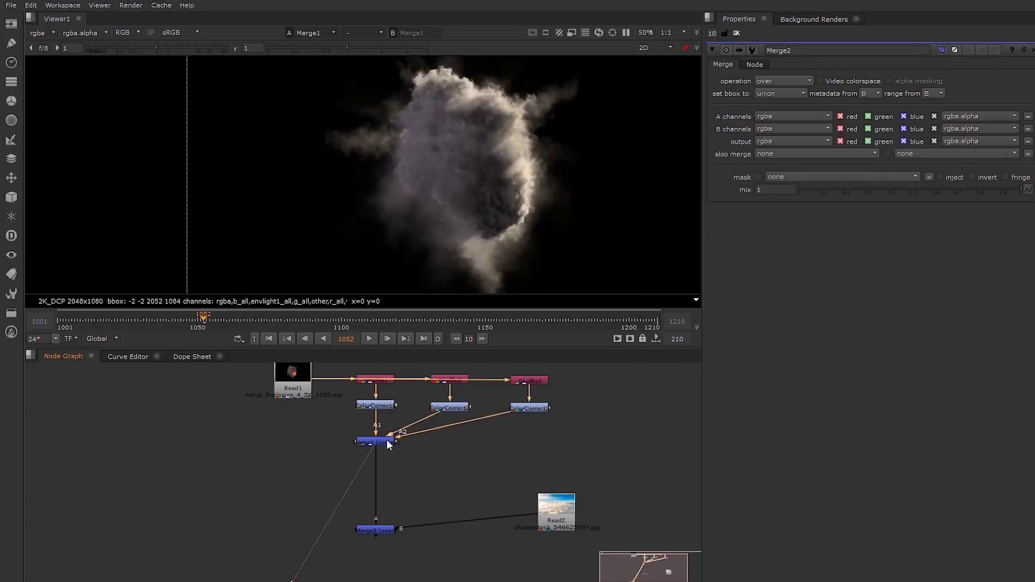
{"action": "key", "text": "a"}
{"action": "scroll", "coordinate": [457, 179], "scroll_direction": "up", "scroll_amount": 3}
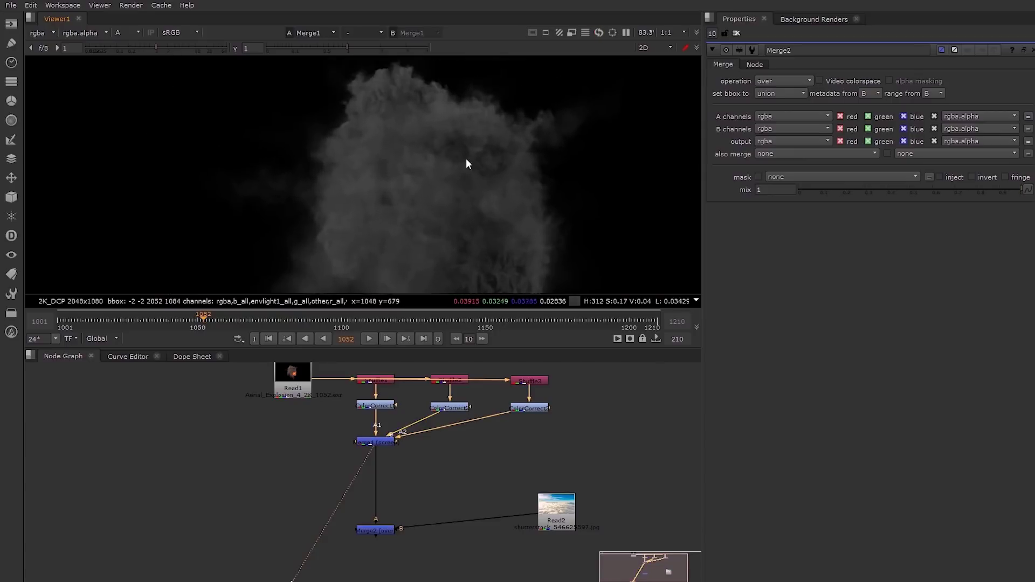
{"action": "scroll", "coordinate": [444, 183], "scroll_direction": "up", "scroll_amount": 1}
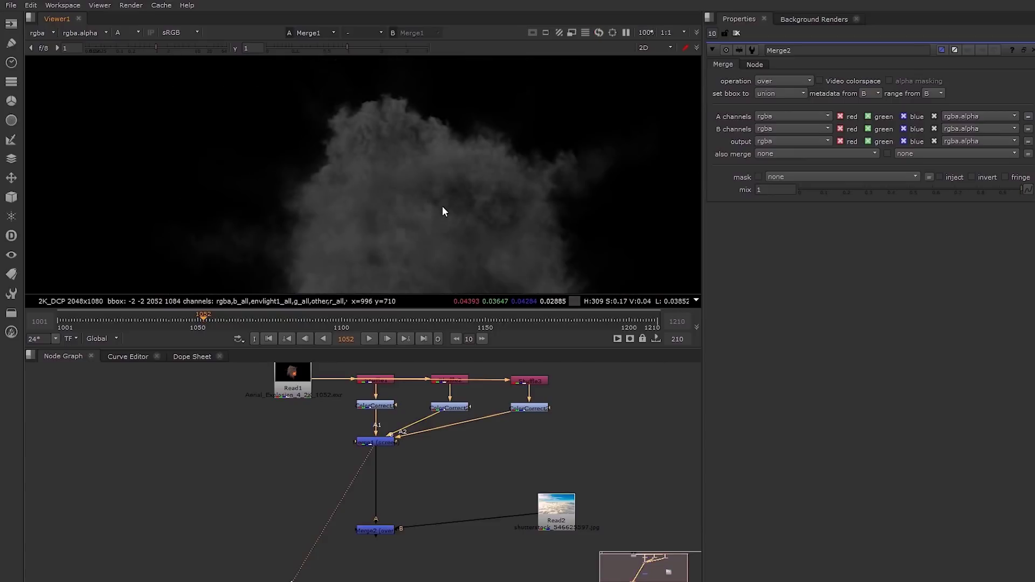
{"action": "middle_click_drag", "start_coordinate": [431, 222], "coordinate": [421, 190]}
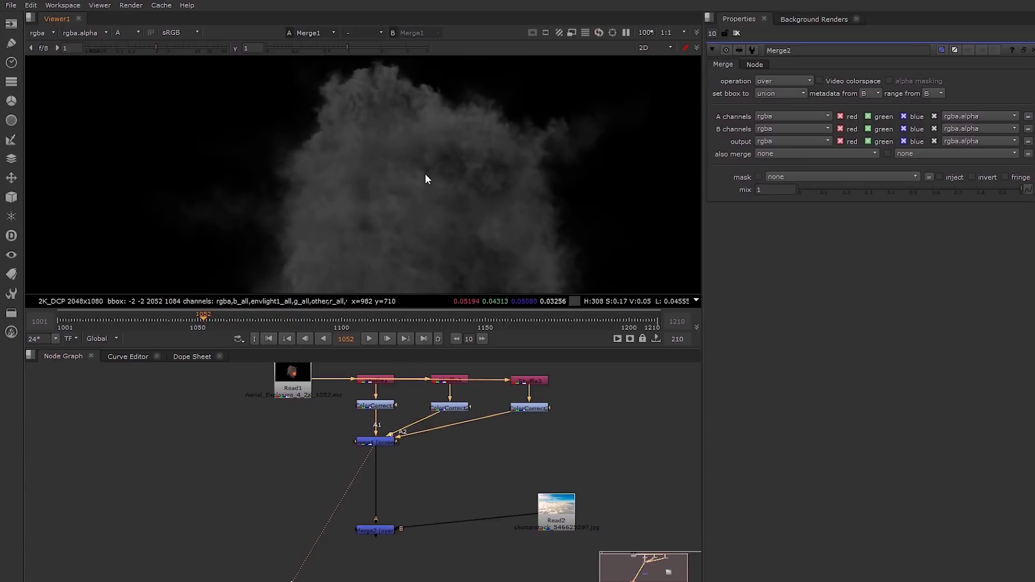
{"action": "key", "text": "a"}
Display the original explosion Read1 in the viewer and inspect its alpha channel.
{"action": "left_click", "coordinate": [292, 375]}
{"action": "key", "text": "1"}
{"action": "key", "text": "a"}
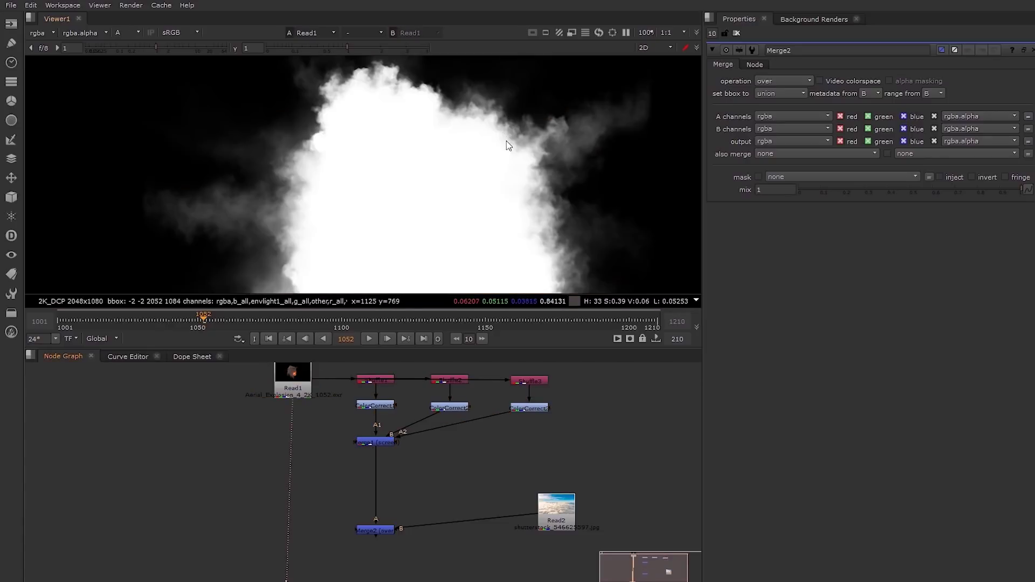
{"action": "scroll", "coordinate": [461, 154], "scroll_direction": "down", "scroll_amount": 3}
{"action": "middle_click_drag", "start_coordinate": [335, 442], "coordinate": [341, 430]}
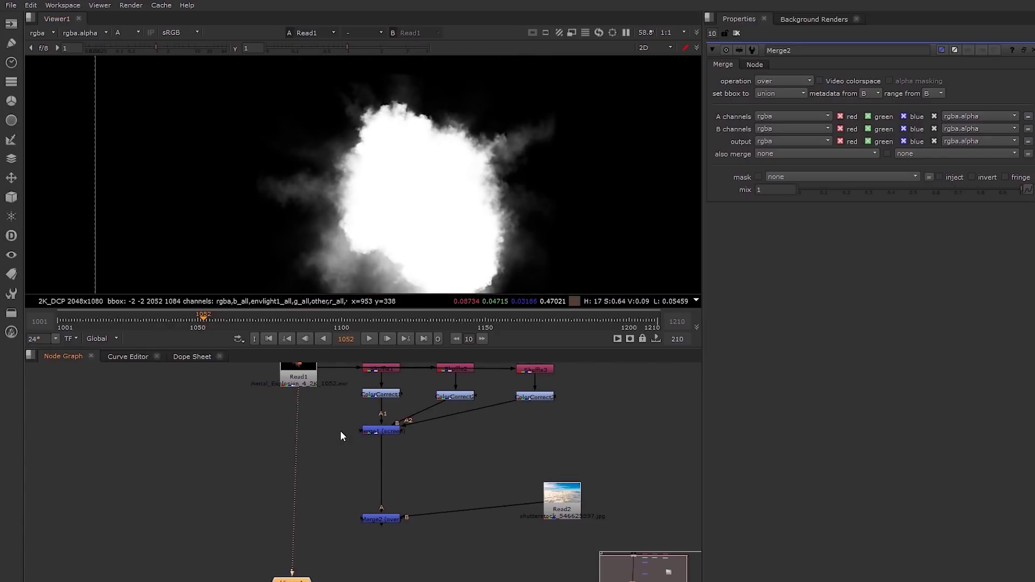
Add a Copy node below Read1, with its A input on Read1 and its B input on the screen Merge.
{"action": "key", "text": "k"}
{"action": "left_click_drag", "start_coordinate": [341, 434], "coordinate": [326, 454]}
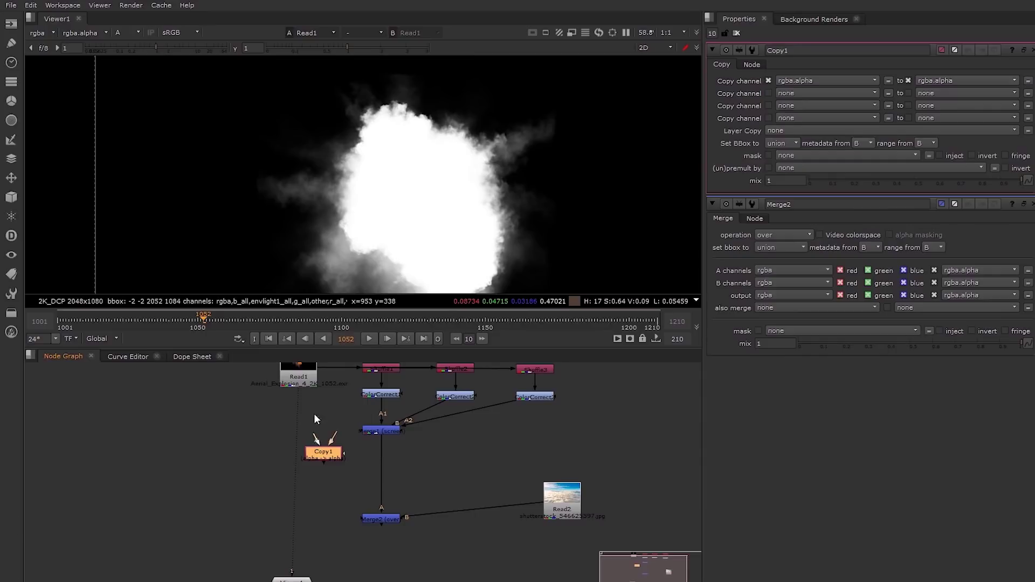
{"action": "left_click_drag", "start_coordinate": [396, 430], "coordinate": [396, 429]}
{"action": "left_click_drag", "start_coordinate": [331, 454], "coordinate": [306, 429]}
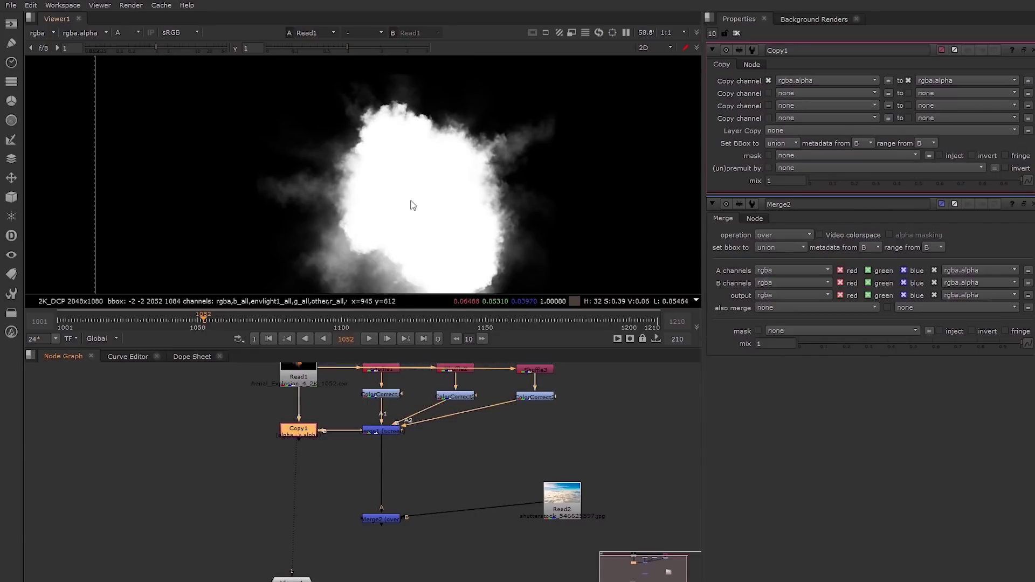
Display Copy1 in the viewer, check its alpha channel and return to the RGB view.
{"action": "key", "text": "a"}
{"action": "left_click", "coordinate": [375, 431]}
{"action": "left_click", "coordinate": [293, 435]}
{"action": "key", "text": "1"}
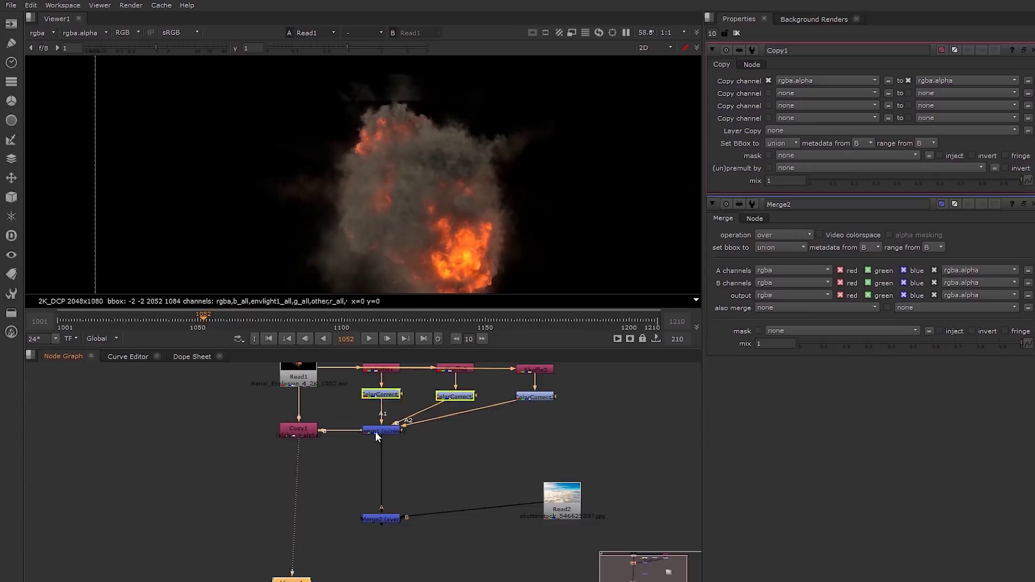
{"action": "key", "text": "a"}
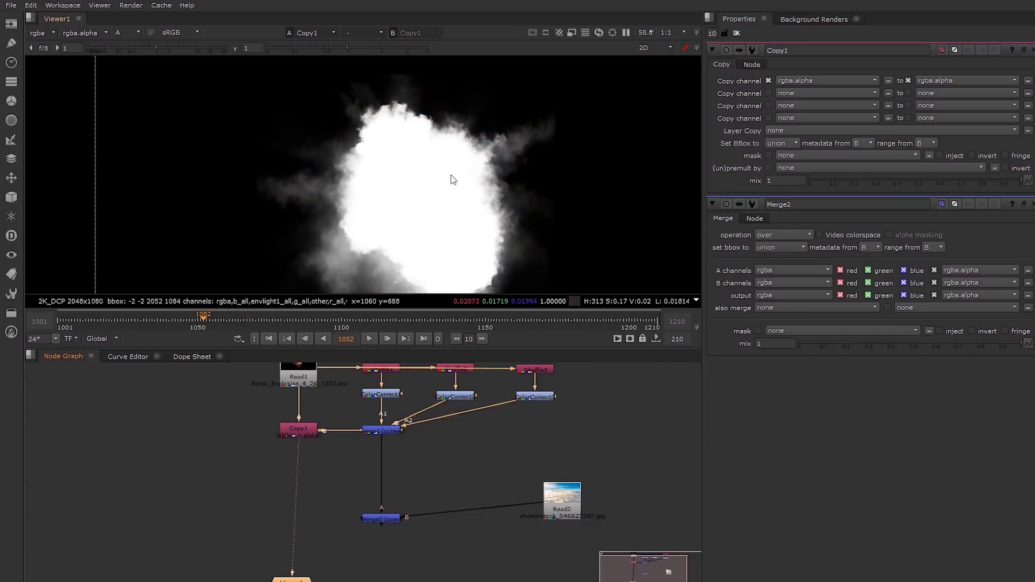
{"action": "scroll", "coordinate": [424, 145], "scroll_direction": "up", "scroll_amount": 3}
{"action": "key", "text": "a"}
Place the over Merge beneath Copy1 with Copy1 as its A input, and display the composite.
{"action": "middle_click_drag", "start_coordinate": [340, 479], "coordinate": [340, 474]}
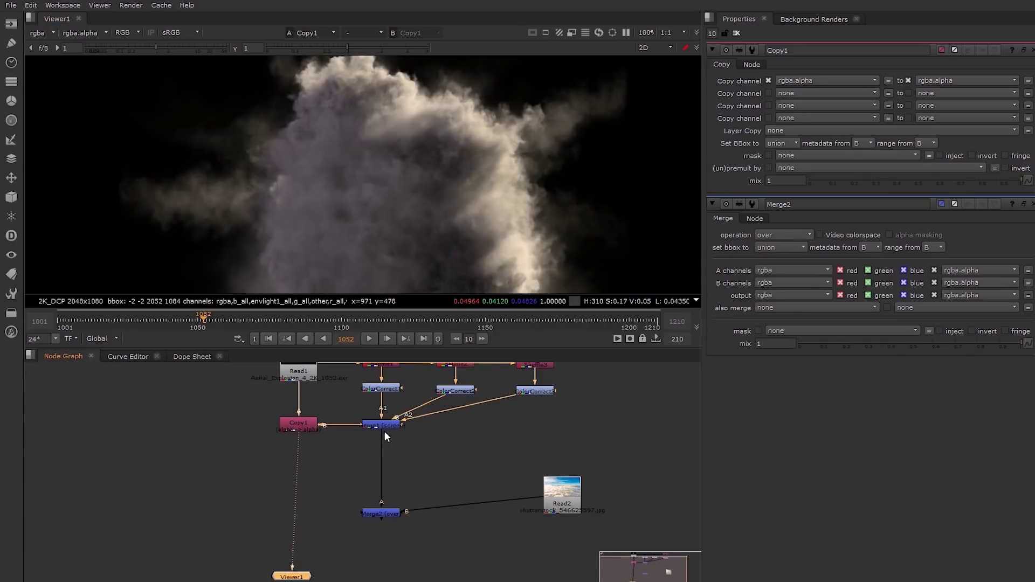
{"action": "left_click_drag", "start_coordinate": [384, 515], "coordinate": [299, 519]}
{"action": "key", "text": "1"}
{"action": "scroll", "coordinate": [381, 179], "scroll_direction": "down", "scroll_amount": 3}
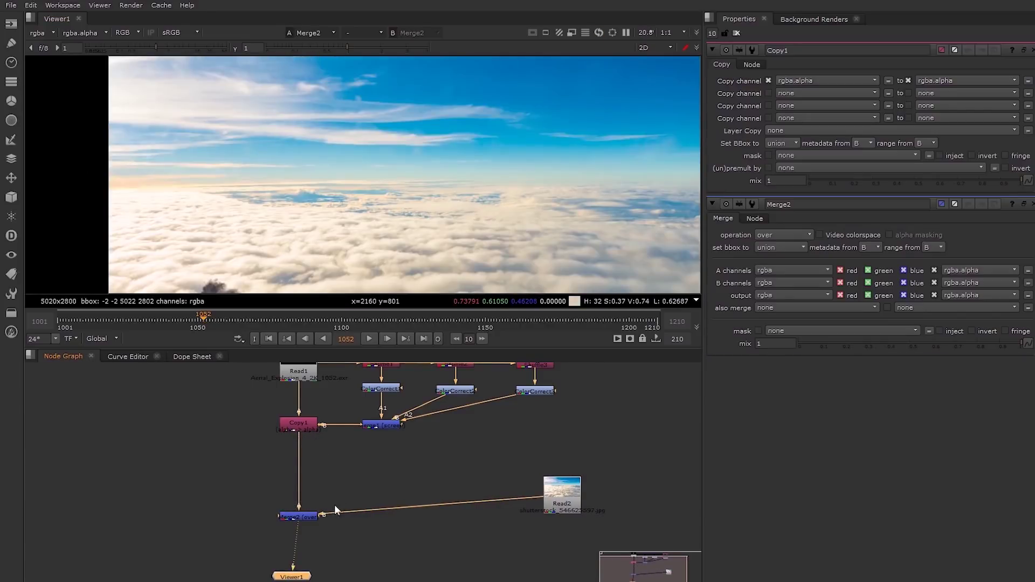
Move the clouds Read2 node up and add a Reformat node between it and the over Merge.
{"action": "middle_click_drag", "start_coordinate": [454, 471], "coordinate": [439, 481]}
{"action": "left_click_drag", "start_coordinate": [563, 487], "coordinate": [578, 472]}
{"action": "key", "text": "Tab"}
{"action": "type", "text": "ref"}
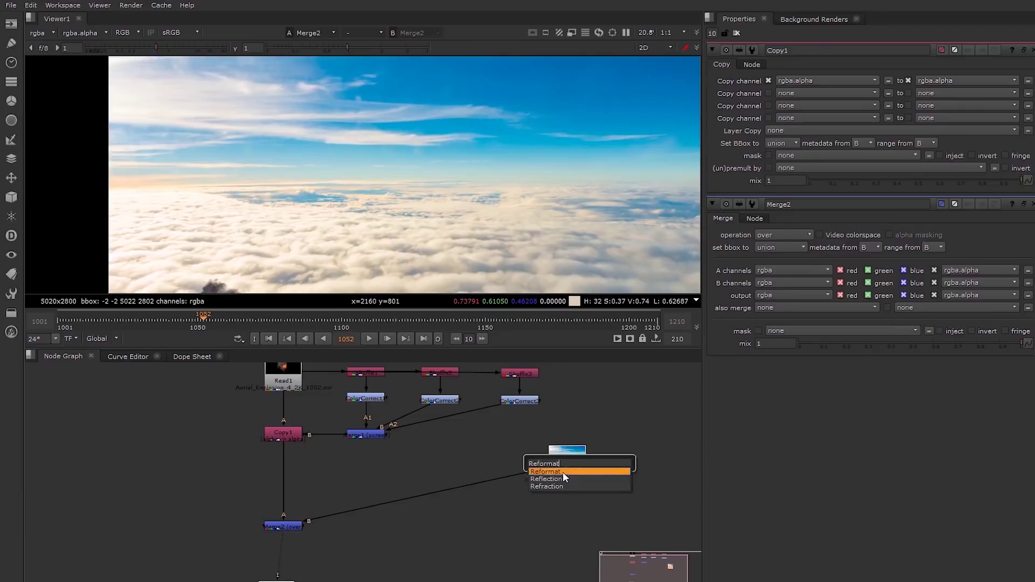
{"action": "key", "text": "Return"}
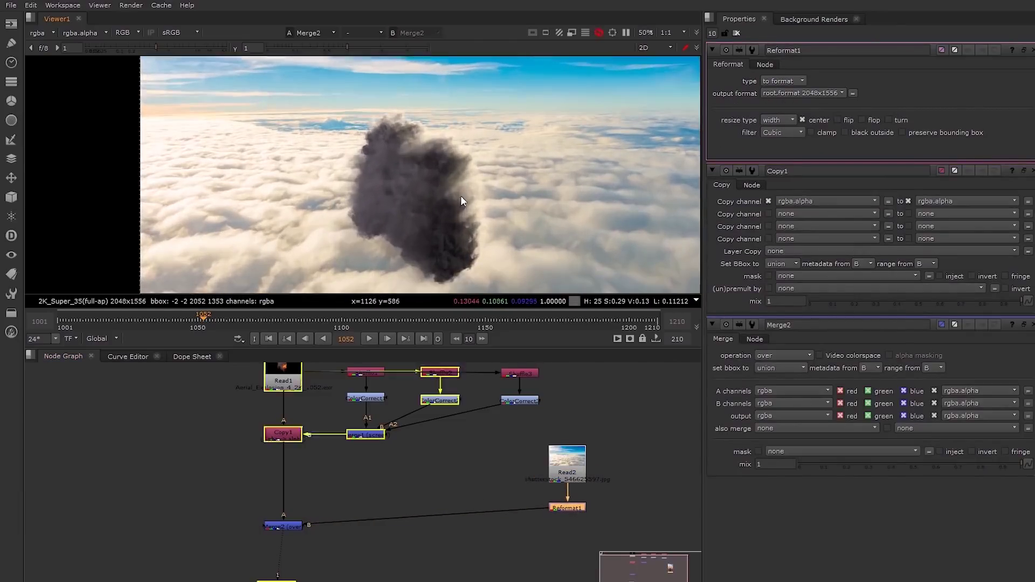
Set the project's full size format to HD_1080 1920x1080 and close all open properties.
{"action": "left_click", "coordinate": [606, 449]}
{"action": "key", "text": "s"}
{"action": "left_click", "coordinate": [826, 392]}
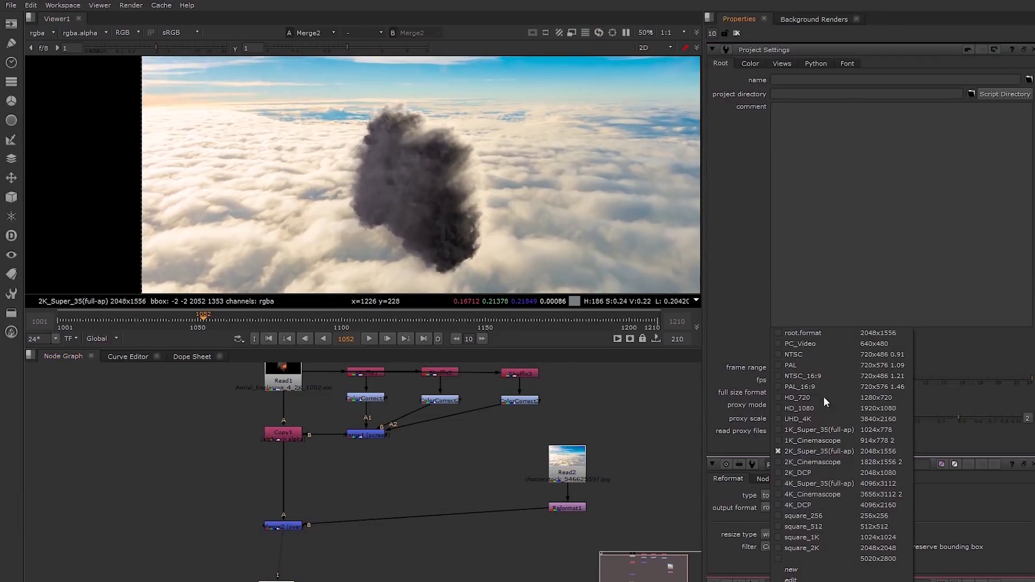
{"action": "left_click", "coordinate": [815, 412]}
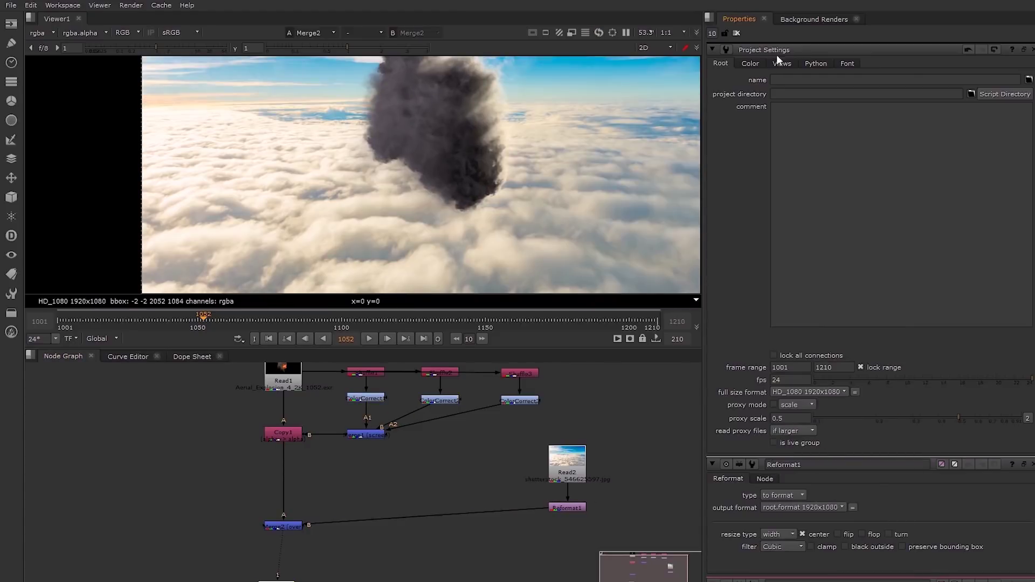
{"action": "left_click", "coordinate": [736, 35]}
Move Read1 up and insert a Transform node directly below it, feeding the Shuffles and Copy1.
{"action": "scroll", "coordinate": [428, 198], "scroll_direction": "down", "scroll_amount": 3}
{"action": "scroll", "coordinate": [427, 200], "scroll_direction": "up", "scroll_amount": 2}
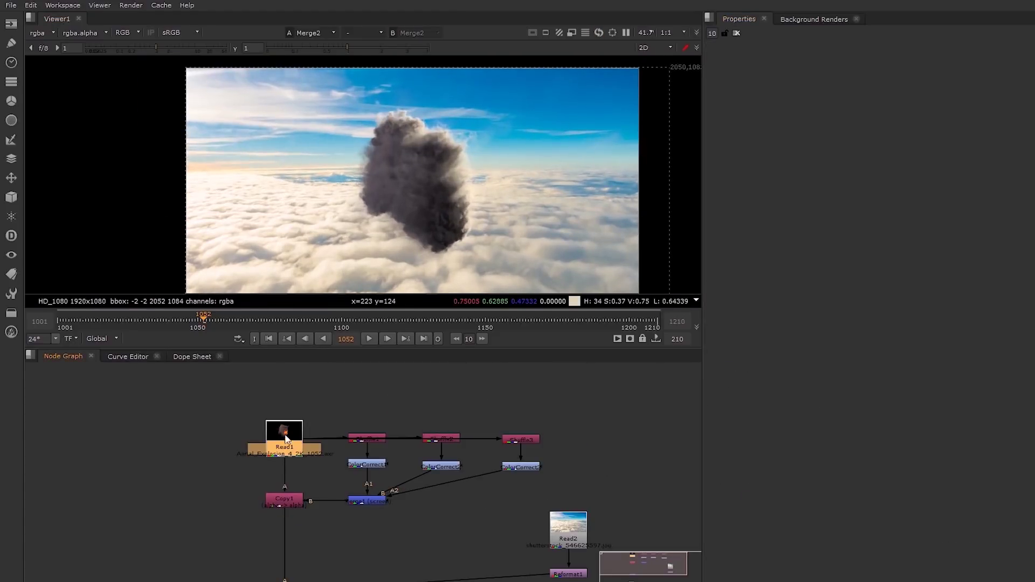
{"action": "left_click_drag", "start_coordinate": [286, 439], "coordinate": [287, 405]}
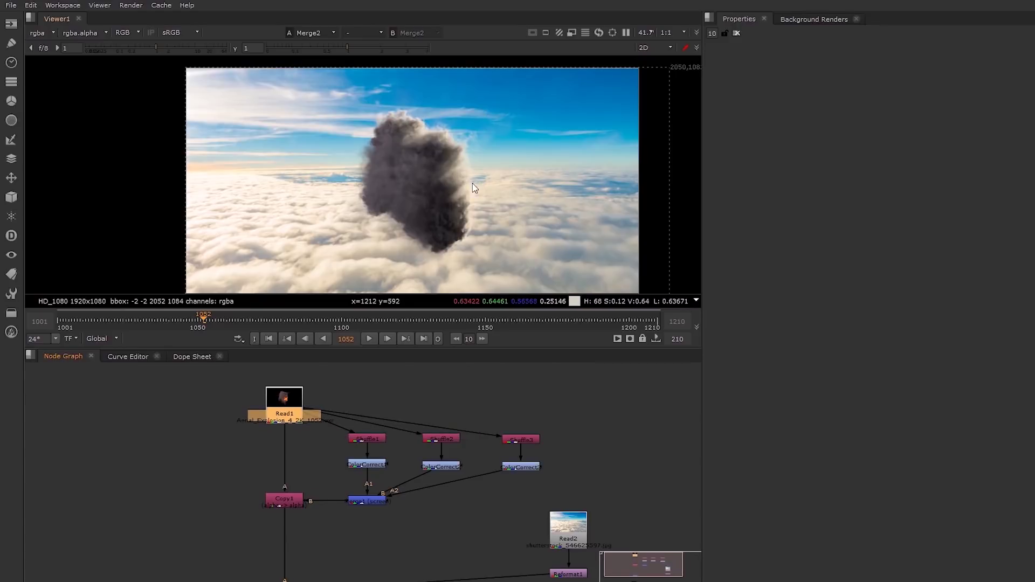
{"action": "scroll", "coordinate": [472, 183], "scroll_direction": "up", "scroll_amount": 2}
{"action": "key", "text": "Tab"}
{"action": "type", "text": "transform"}
{"action": "key", "text": "Return"}
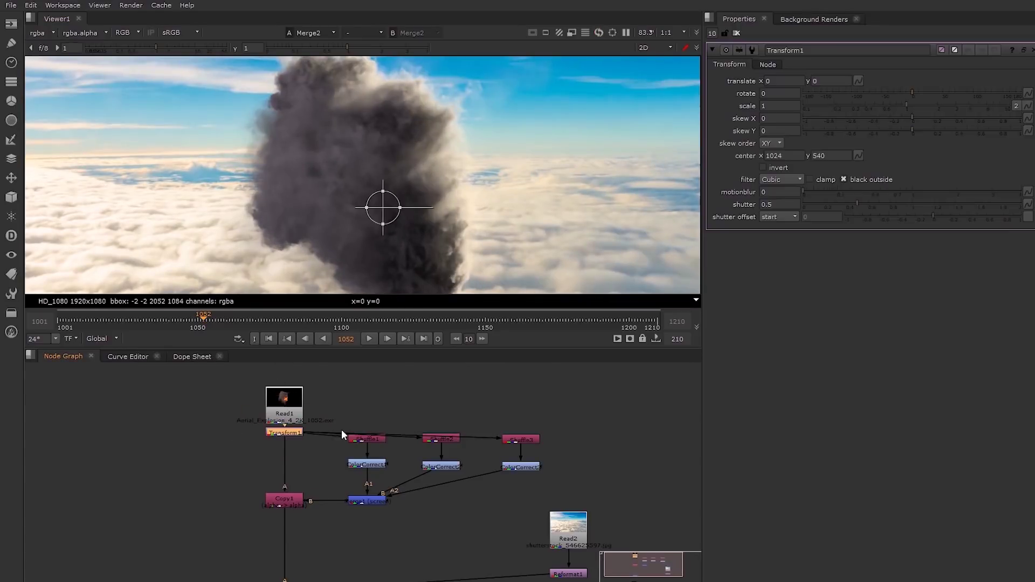
{"action": "left_click_drag", "start_coordinate": [287, 435], "coordinate": [287, 441]}
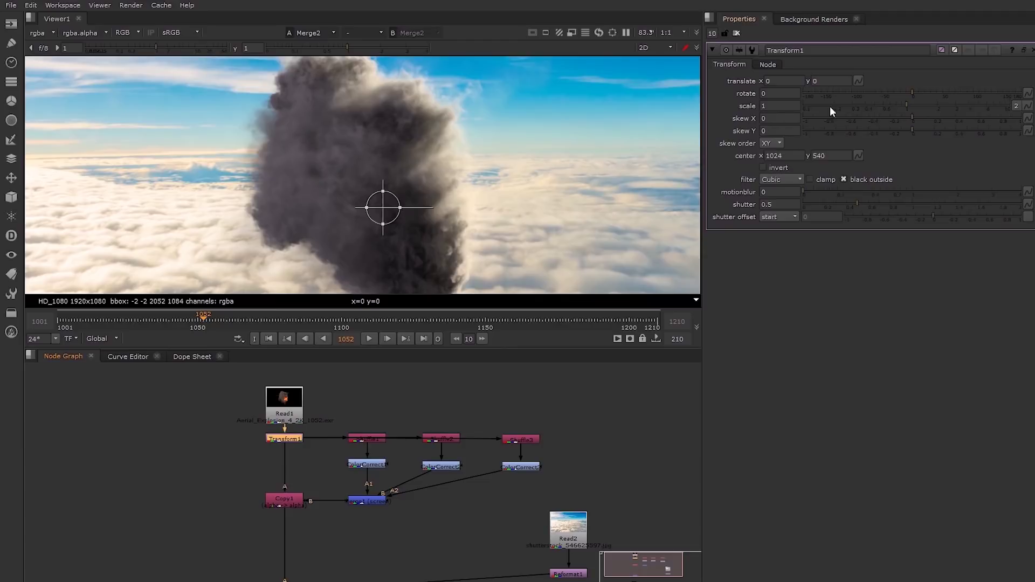
Split the scale of Transform1 into width and height, set the width to -1 to mirror the explosion, and close its properties.
{"action": "left_click", "coordinate": [1017, 107]}
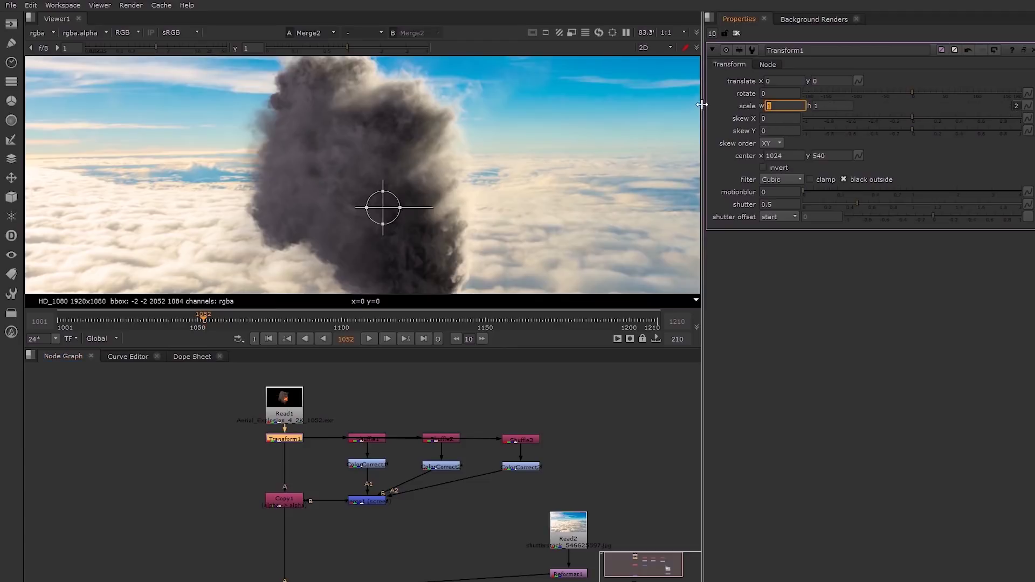
{"action": "type", "text": "-1"}
{"action": "key", "text": "Return"}
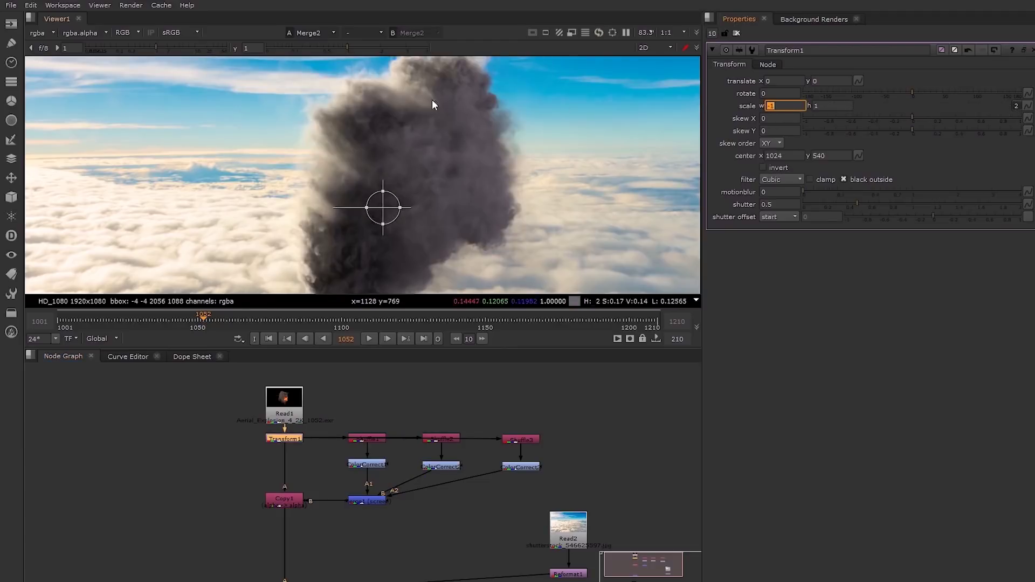
{"action": "scroll", "coordinate": [433, 101], "scroll_direction": "down", "scroll_amount": 2}
{"action": "middle_click_drag", "start_coordinate": [422, 152], "coordinate": [409, 168]}
{"action": "left_click", "coordinate": [736, 32]}
{"action": "scroll", "coordinate": [441, 181], "scroll_direction": "down", "scroll_amount": 3}
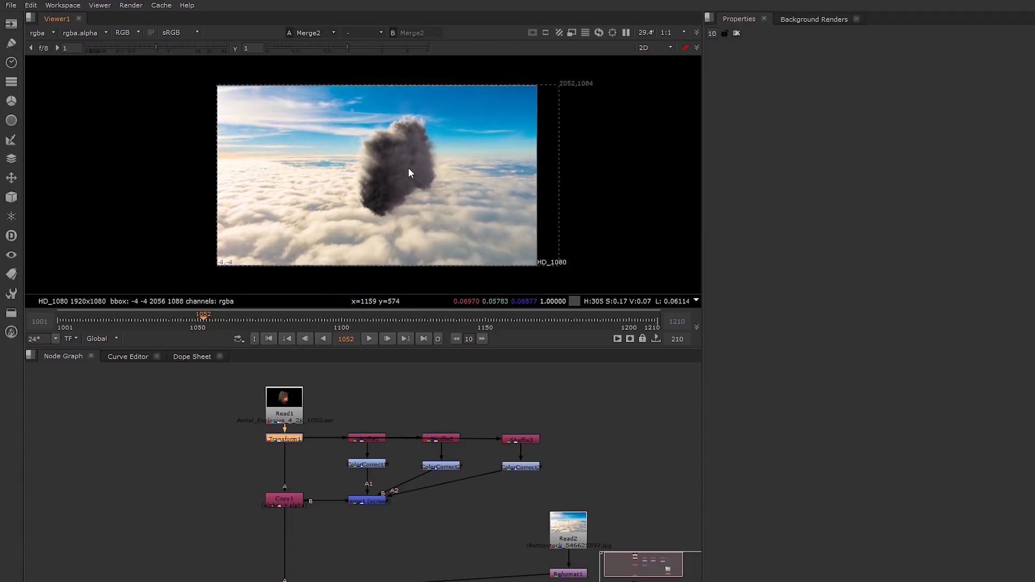
Delete the unconnected Shuffle4 node beside the third Shuffle.
{"action": "scroll", "coordinate": [409, 172], "scroll_direction": "up", "scroll_amount": 3}
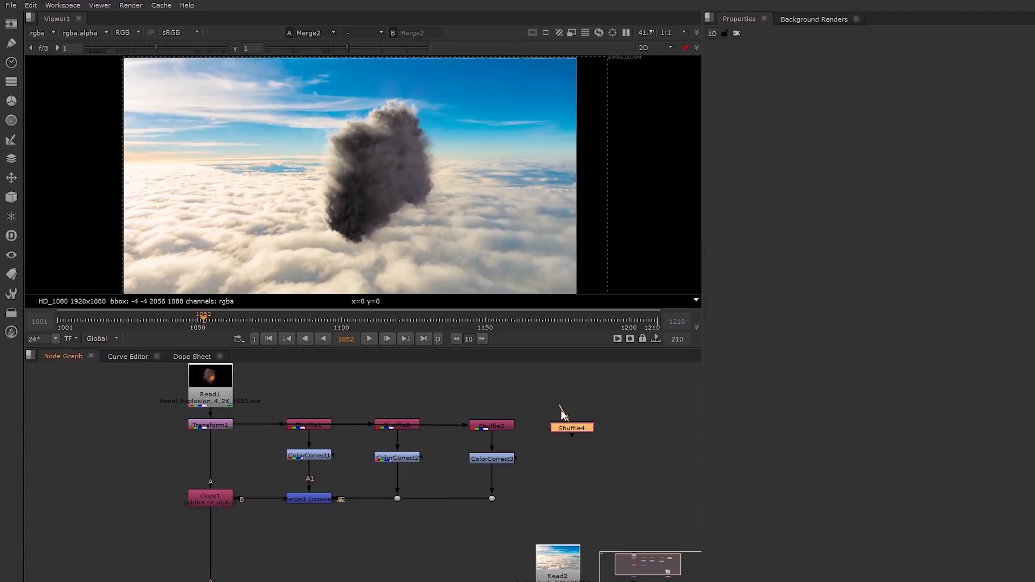
{"action": "key", "text": "Delete"}
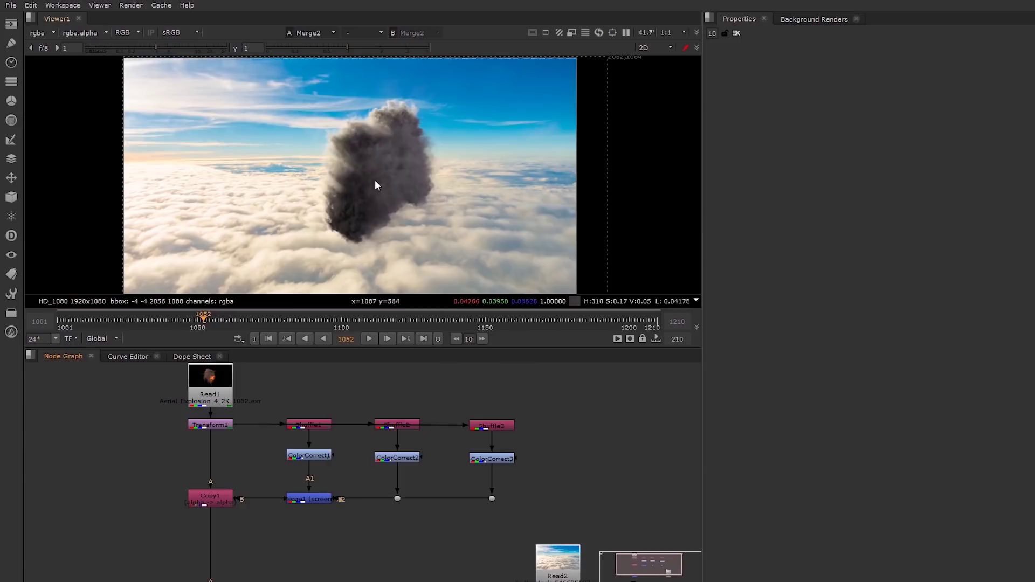
{"action": "scroll", "coordinate": [374, 180], "scroll_direction": "up", "scroll_amount": 2}
{"action": "scroll", "coordinate": [377, 195], "scroll_direction": "up", "scroll_amount": 1}
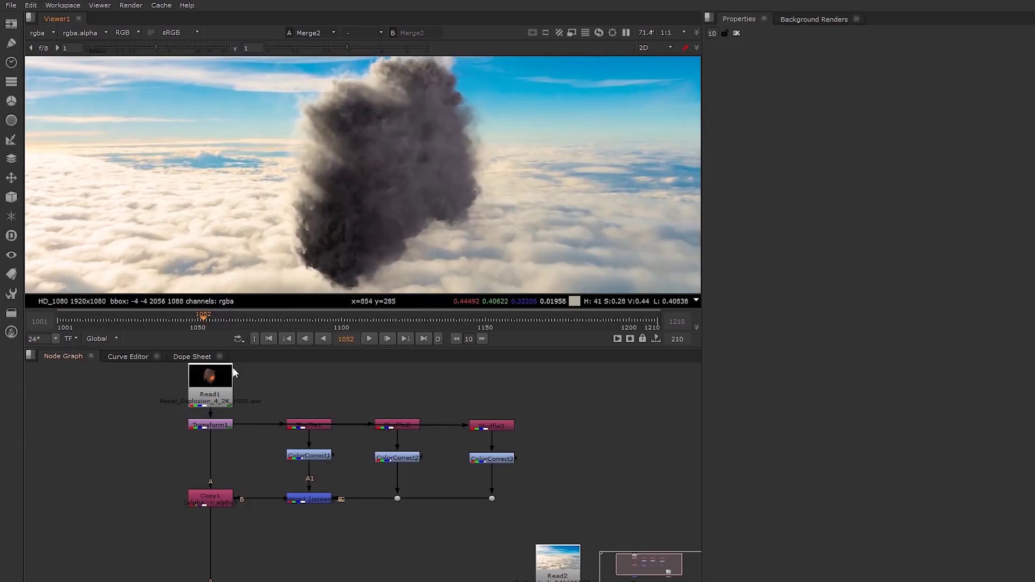
Paste another Shuffle beside Shuffle3, feed it from Transform1, set its input layer to volumelight1_all and view it.
{"action": "left_click", "coordinate": [582, 430]}
{"action": "key", "text": "ctrl+v"}
{"action": "left_click_drag", "start_coordinate": [582, 430], "coordinate": [212, 426]}
{"action": "double_click", "coordinate": [583, 424]}
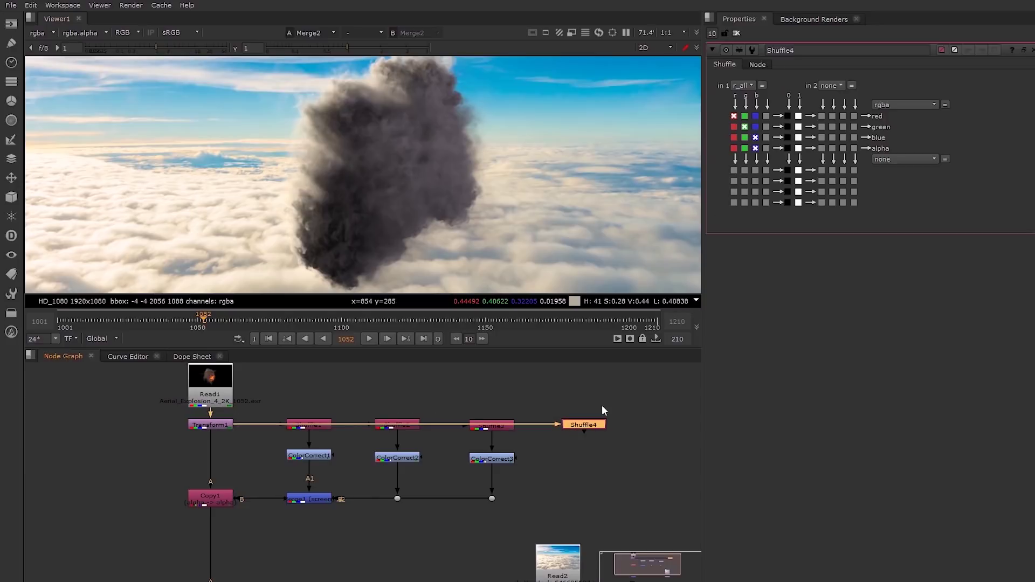
{"action": "left_click", "coordinate": [751, 86]}
{"action": "left_click", "coordinate": [762, 195]}
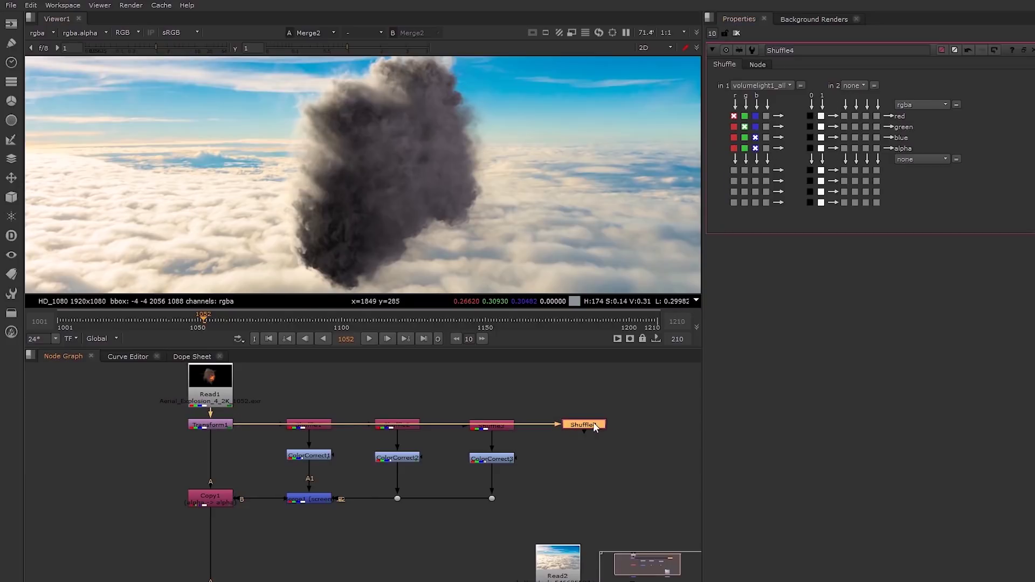
{"action": "key", "text": "1"}
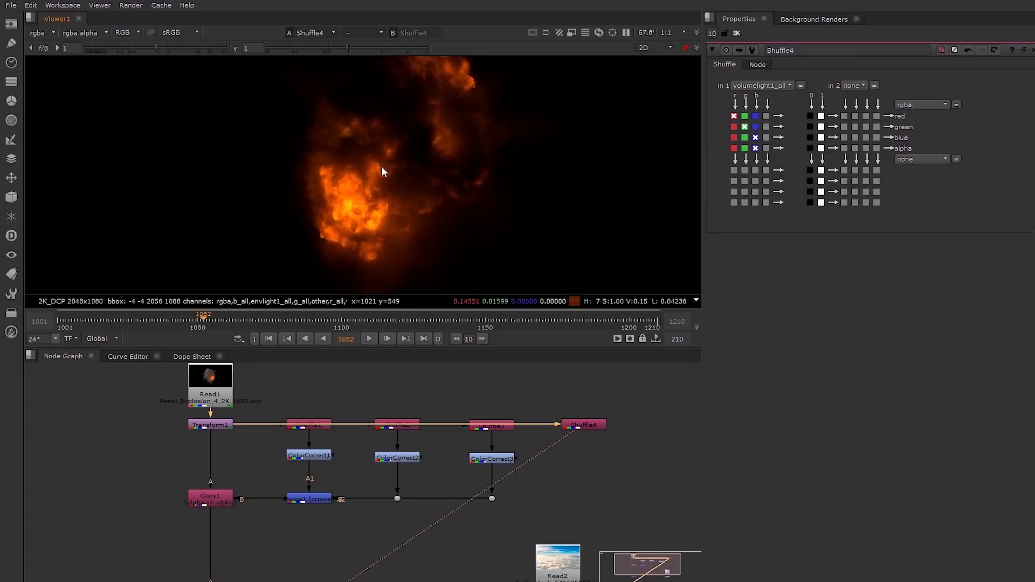
Add a ColorCorrect node directly below Shuffle4, aligned with the other color corrections.
{"action": "left_click", "coordinate": [584, 426]}
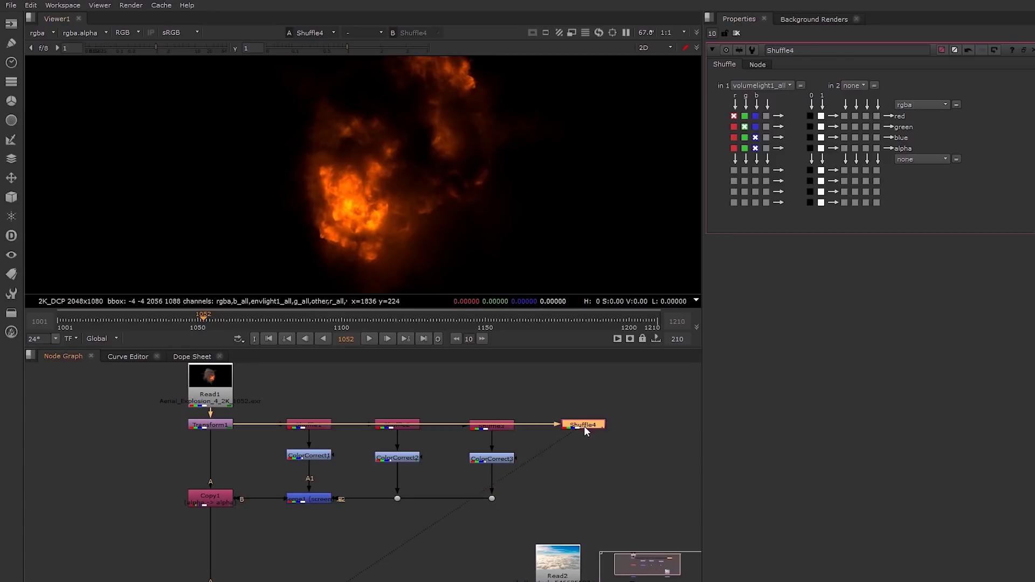
{"action": "key", "text": "c"}
{"action": "left_click_drag", "start_coordinate": [587, 449], "coordinate": [587, 464]}
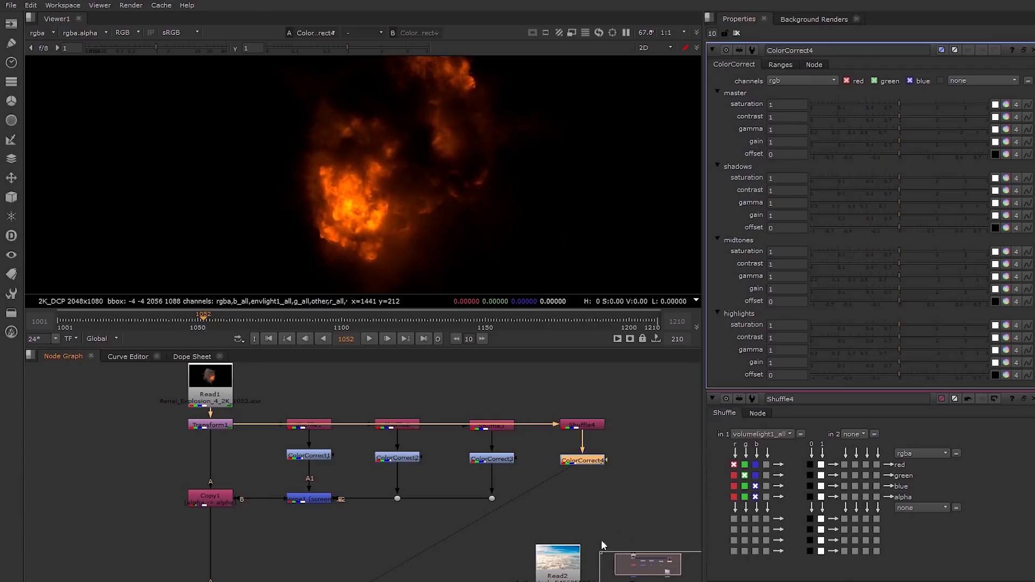
Insert a Merge between Merge1 and Copy1, with its A input wired to ColorCorrect4 through a corner dot.
{"action": "left_click", "coordinate": [552, 494]}
{"action": "key", "text": "m"}
{"action": "left_click_drag", "start_coordinate": [543, 512], "coordinate": [283, 530]}
{"action": "left_click_drag", "start_coordinate": [222, 500], "coordinate": [227, 564]}
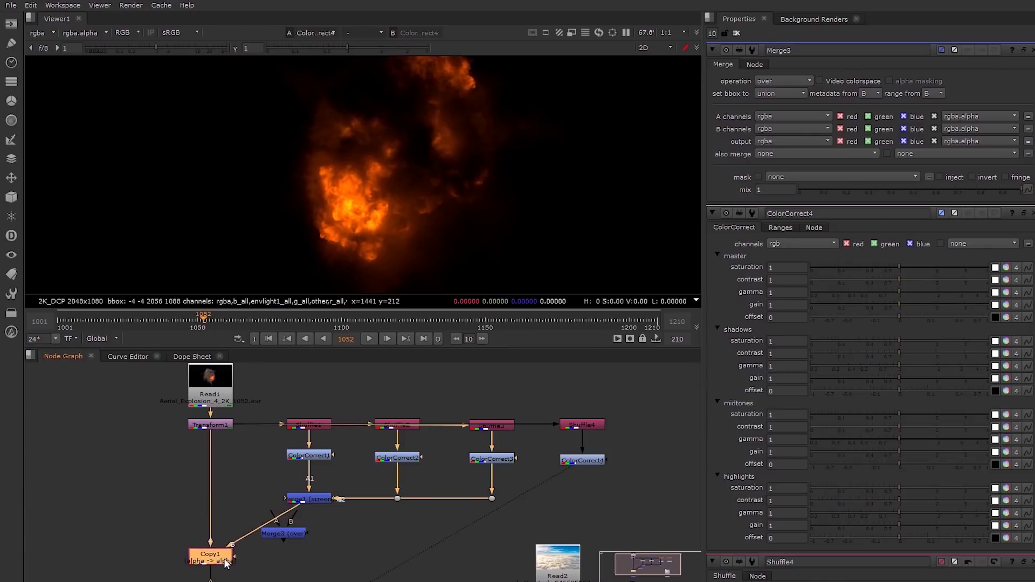
{"action": "left_click_drag", "start_coordinate": [304, 536], "coordinate": [322, 544]}
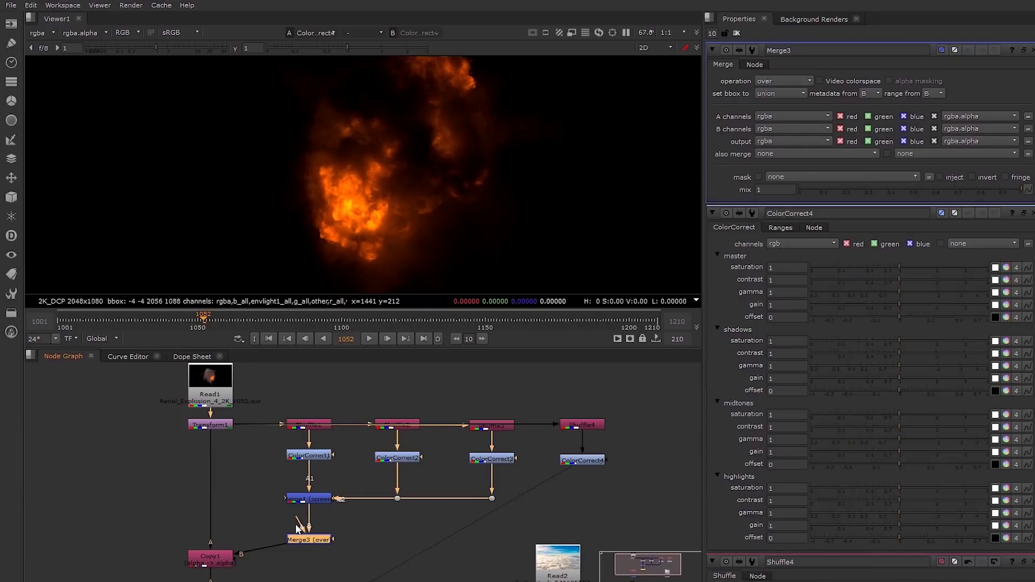
{"action": "left_click_drag", "start_coordinate": [297, 524], "coordinate": [580, 462]}
{"action": "left_click_drag", "start_coordinate": [445, 500], "coordinate": [583, 540], "text": "ctrl"}
{"action": "middle_click_drag", "start_coordinate": [492, 520], "coordinate": [497, 471]}
{"action": "left_click", "coordinate": [330, 492]}
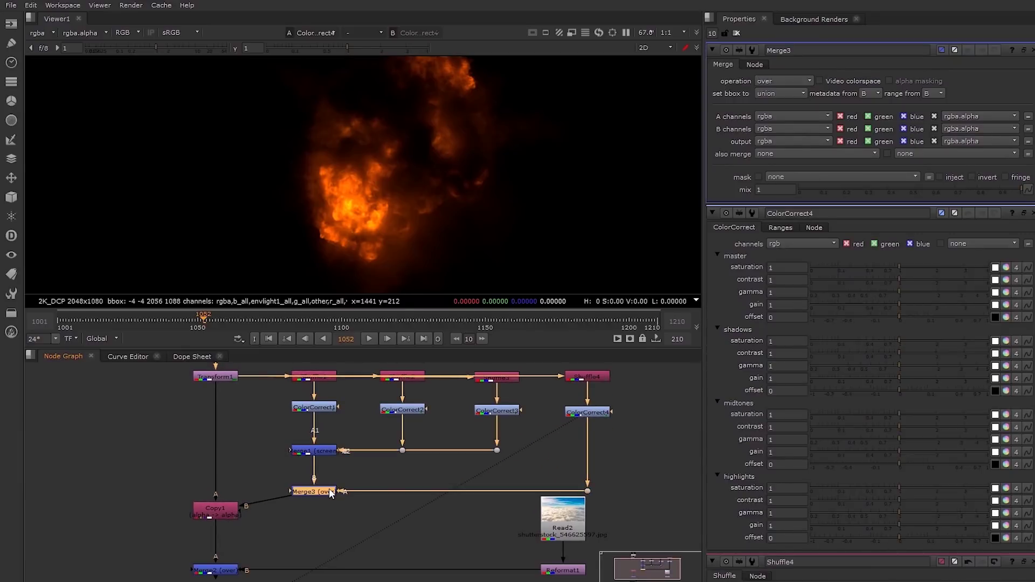
View Merge3, set its operation to screen with a mix of 0.36, and check it at frame 1029.
{"action": "key", "text": "1"}
{"action": "left_click", "coordinate": [783, 81]}
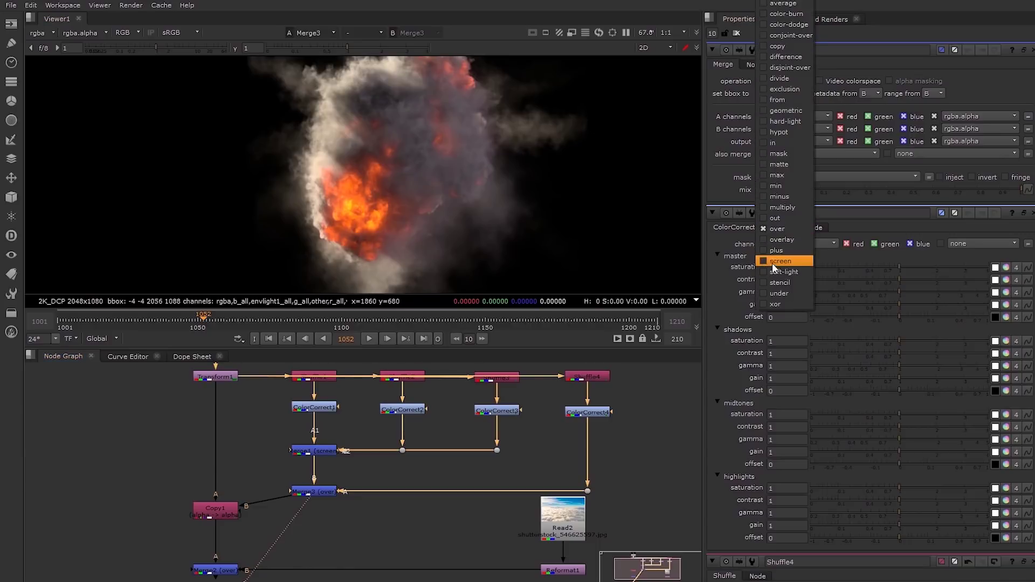
{"action": "left_click", "coordinate": [780, 261]}
{"action": "mouse_move", "coordinate": [893, 190]}
{"action": "left_mouse_down"}
{"action": "mouse_move", "coordinate": [976, 188]}
{"action": "mouse_move", "coordinate": [846, 203]}
{"action": "mouse_move", "coordinate": [867, 206]}
{"action": "mouse_move", "coordinate": [784, 193]}
{"action": "mouse_move", "coordinate": [878, 191]}
{"action": "left_mouse_up"}
{"action": "left_click", "coordinate": [138, 323]}
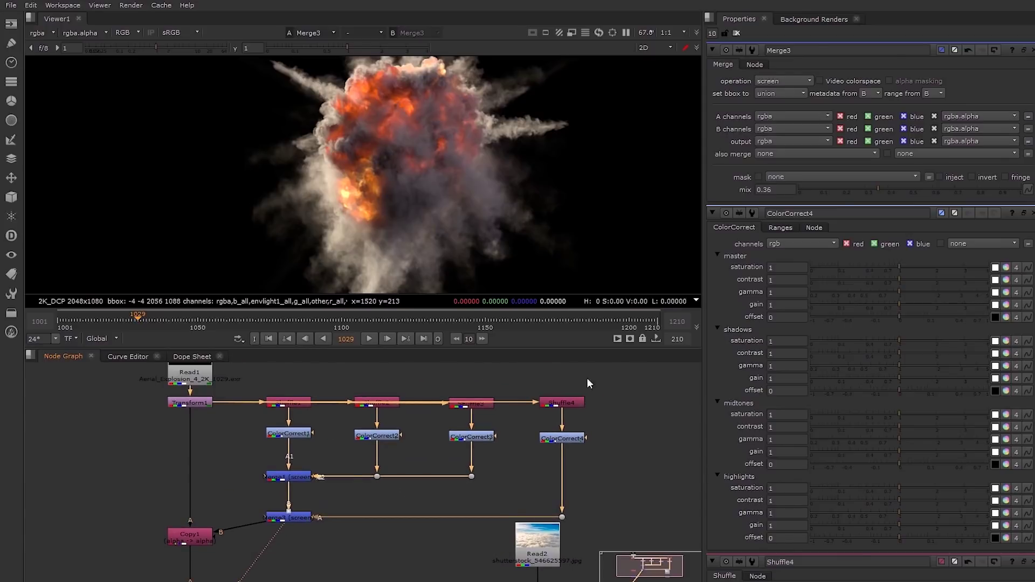
Set the master contrast of ColorCorrect4 to 1.54 and its gain to 1.48, then close all open properties.
{"action": "double_click", "coordinate": [563, 439]}
{"action": "left_click_drag", "start_coordinate": [899, 117], "coordinate": [916, 139]}
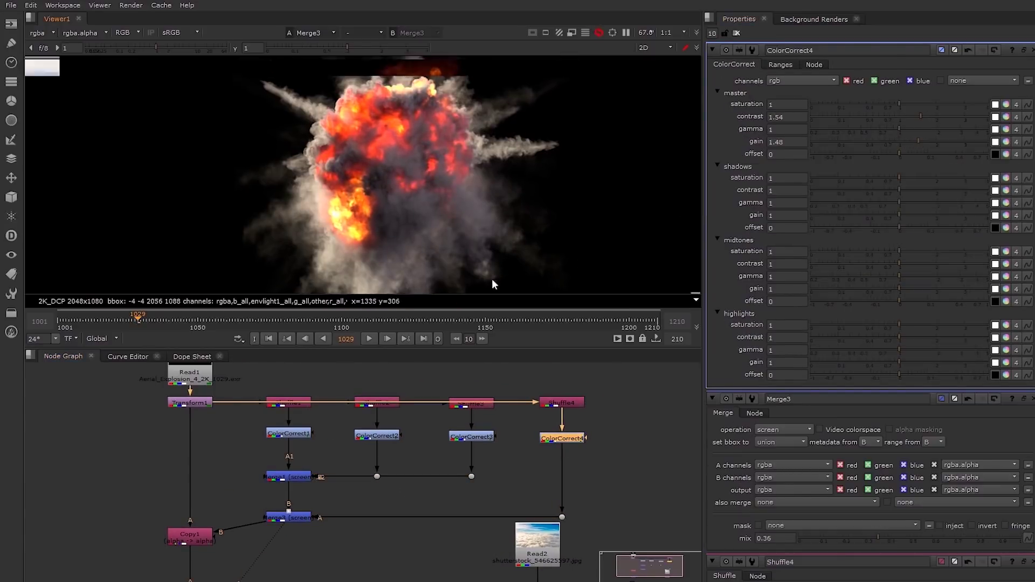
{"action": "scroll", "coordinate": [367, 150], "scroll_direction": "up", "scroll_amount": 3}
{"action": "scroll", "coordinate": [367, 149], "scroll_direction": "up", "scroll_amount": 1}
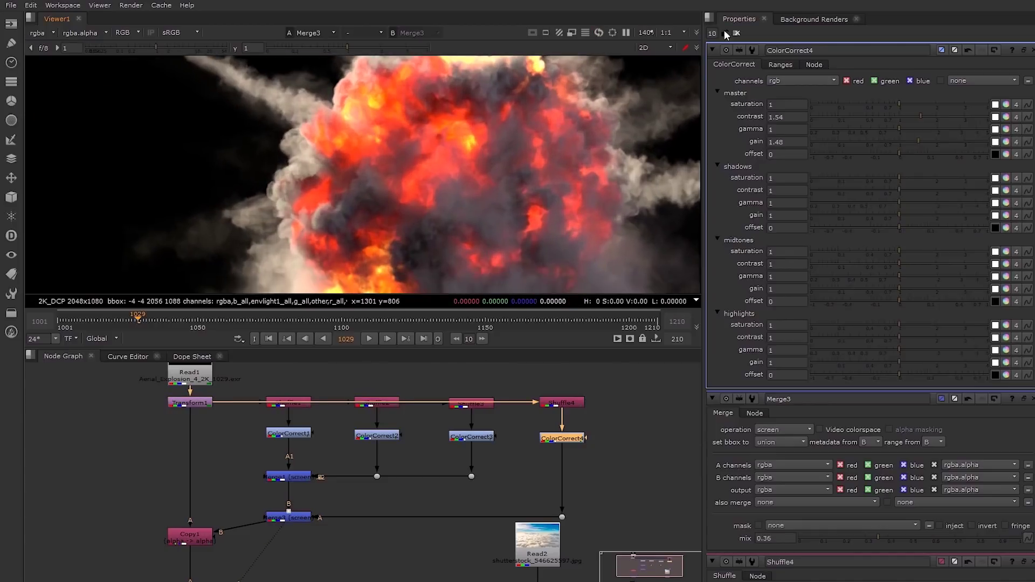
{"action": "middle_click_drag", "start_coordinate": [395, 255], "coordinate": [400, 215]}
{"action": "left_click", "coordinate": [736, 33]}
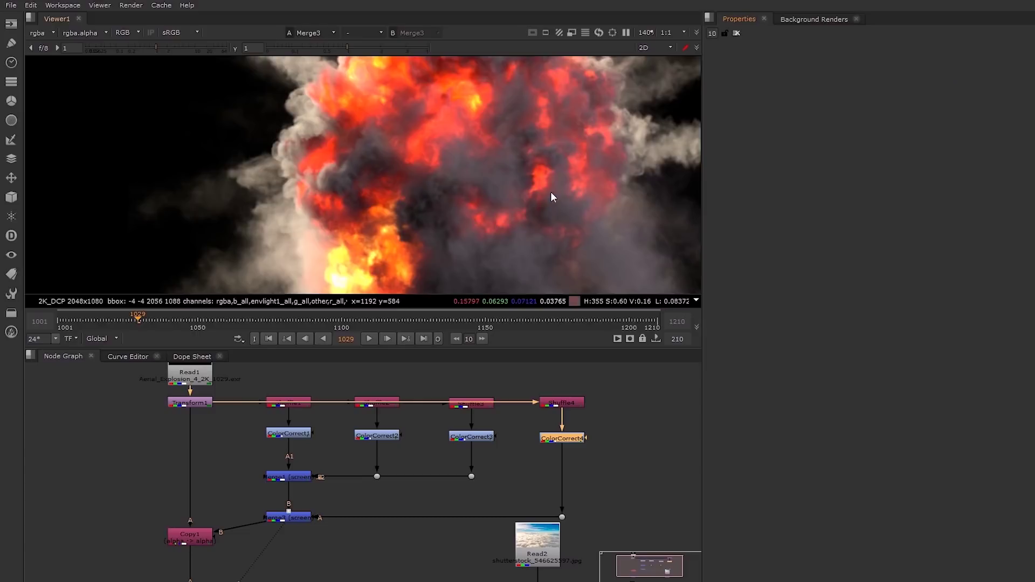
View Merge2 to examine the explosion composited over the clouds.
{"action": "scroll", "coordinate": [481, 196], "scroll_direction": "down", "scroll_amount": 7}
{"action": "middle_click_drag", "start_coordinate": [483, 216], "coordinate": [450, 186]}
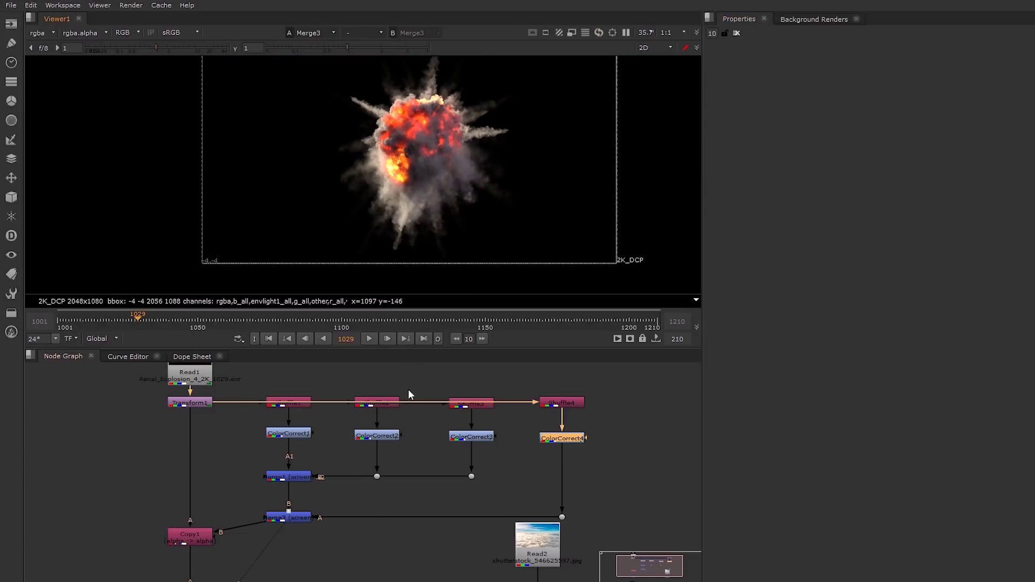
{"action": "middle_click_drag", "start_coordinate": [302, 556], "coordinate": [308, 470]}
{"action": "left_click", "coordinate": [214, 507]}
{"action": "key", "text": "1"}
{"action": "middle_click_drag", "start_coordinate": [481, 144], "coordinate": [462, 172]}
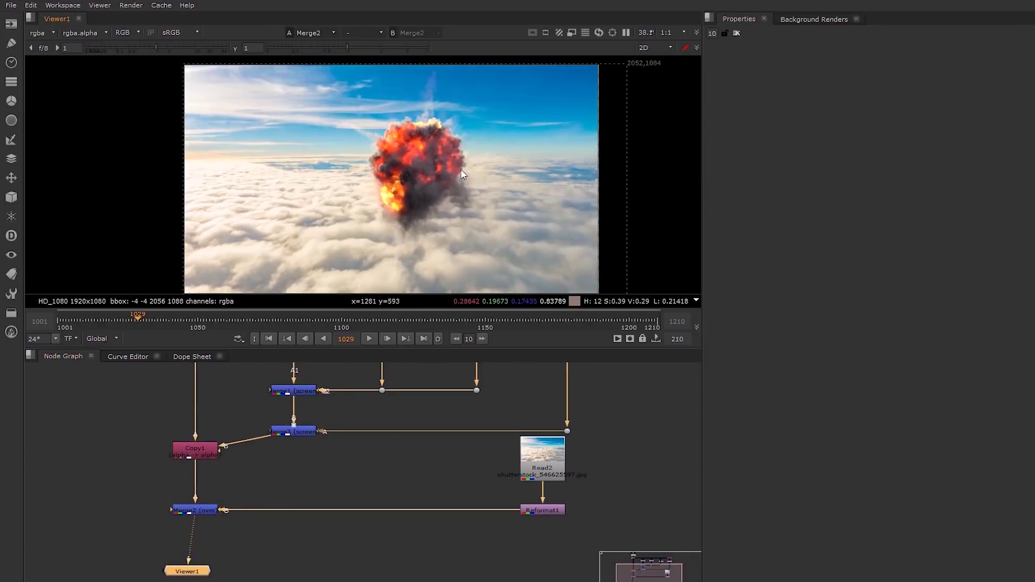
Add a sticky note above Shuffle1 with the bold label "Highlights".
{"action": "middle_click_drag", "start_coordinate": [371, 366], "coordinate": [390, 506]}
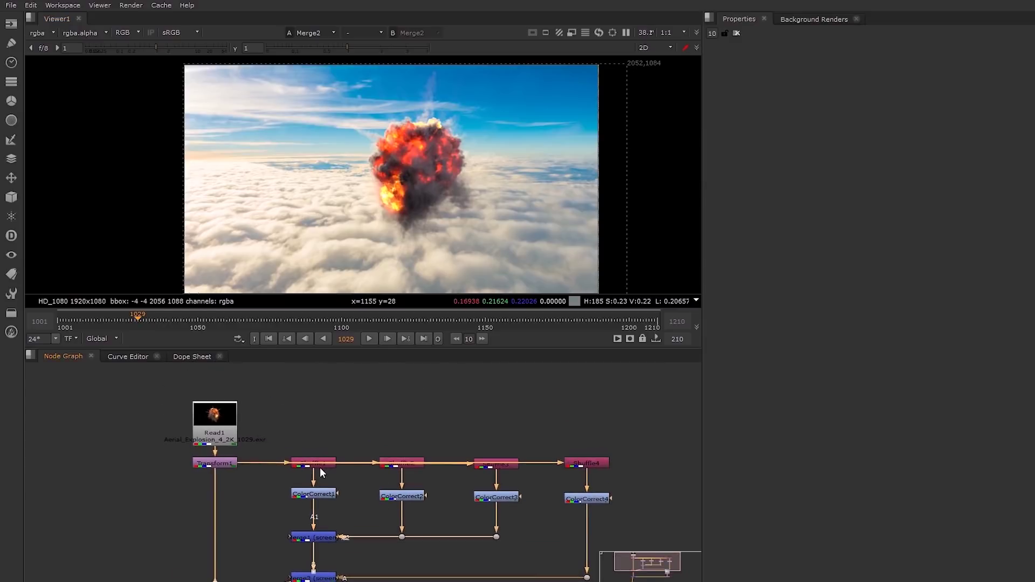
{"action": "scroll", "coordinate": [320, 467], "scroll_direction": "up", "scroll_amount": 4}
{"action": "middle_click_drag", "start_coordinate": [294, 486], "coordinate": [298, 466]}
{"action": "left_click", "coordinate": [315, 415]}
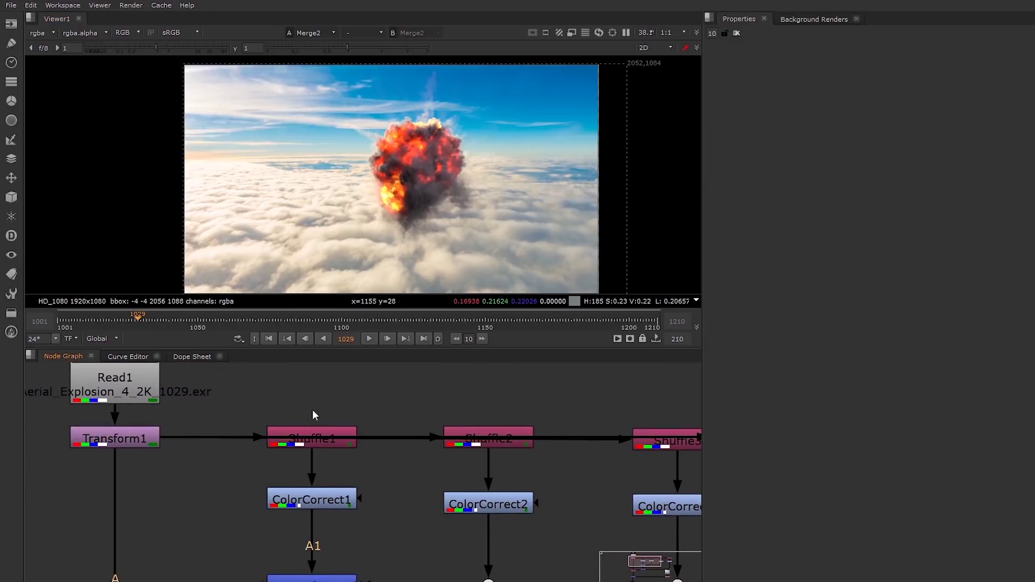
{"action": "scroll", "coordinate": [292, 392], "scroll_direction": "up", "scroll_amount": 3}
{"action": "scroll", "coordinate": [292, 392], "scroll_direction": "right", "scroll_amount": 3}
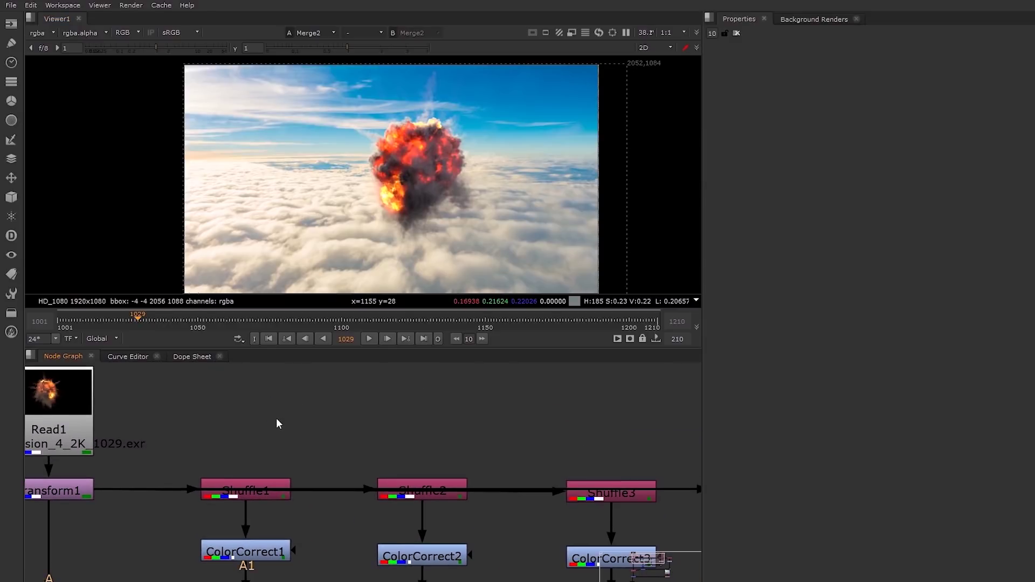
{"action": "key", "text": "Tab"}
{"action": "type", "text": "st"}
{"action": "left_click", "coordinate": [253, 442]}
{"action": "left_click_drag", "start_coordinate": [269, 424], "coordinate": [238, 452]}
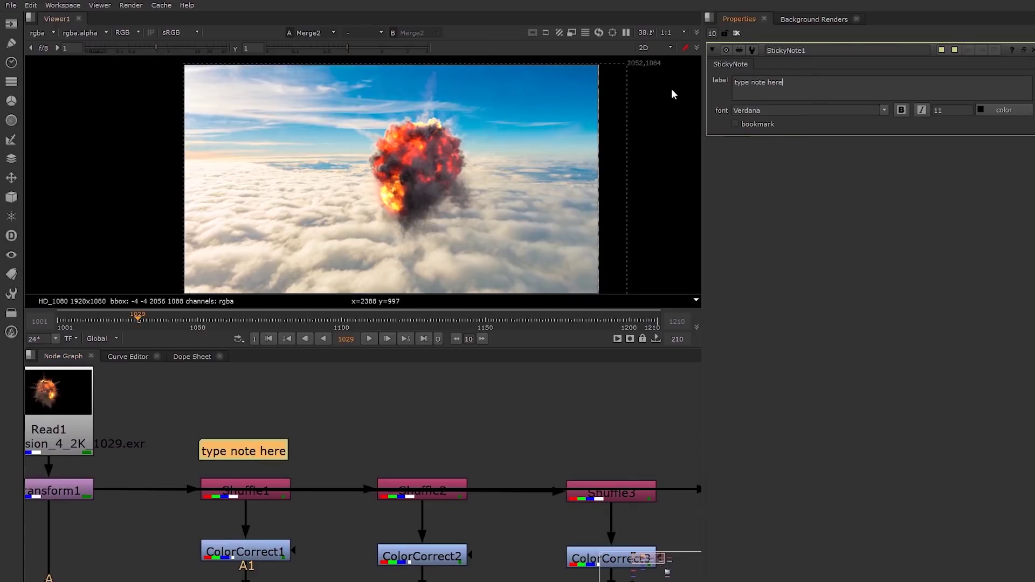
{"action": "type", "text": "Highlights"}
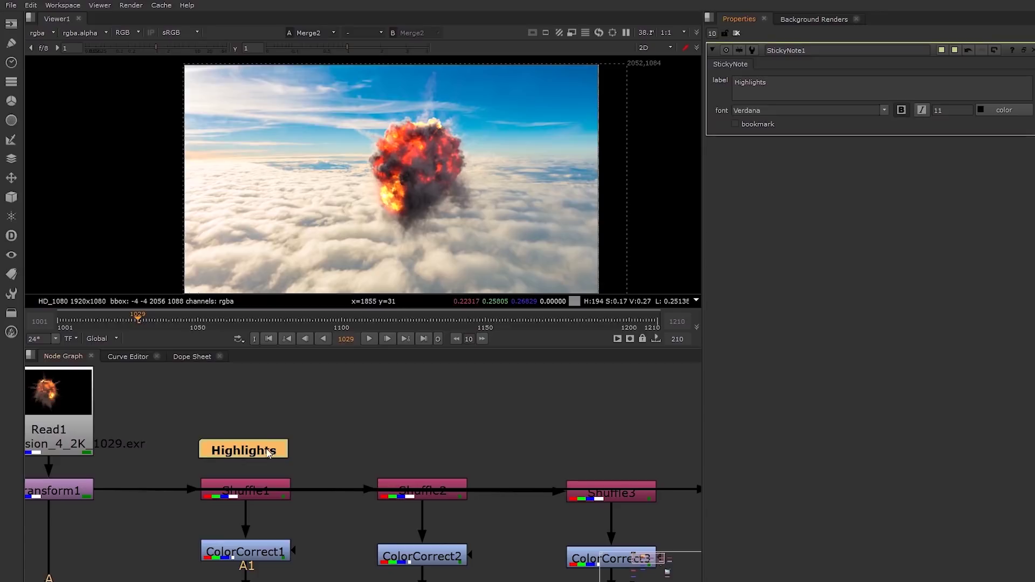
Duplicate the Highlights note above Shuffle2 and relabel the copy "Front".
{"action": "key", "text": "ctrl+c"}
{"action": "key", "text": "ctrl+v"}
{"action": "double_click", "coordinate": [437, 443]}
{"action": "left_click_drag", "start_coordinate": [776, 82], "coordinate": [680, 81]}
{"action": "type", "text": "Front"}
Duplicate the Front note above Shuffle3 and relabel the copy "Side".
{"action": "key", "text": "ctrl+c"}
{"action": "key", "text": "ctrl+v"}
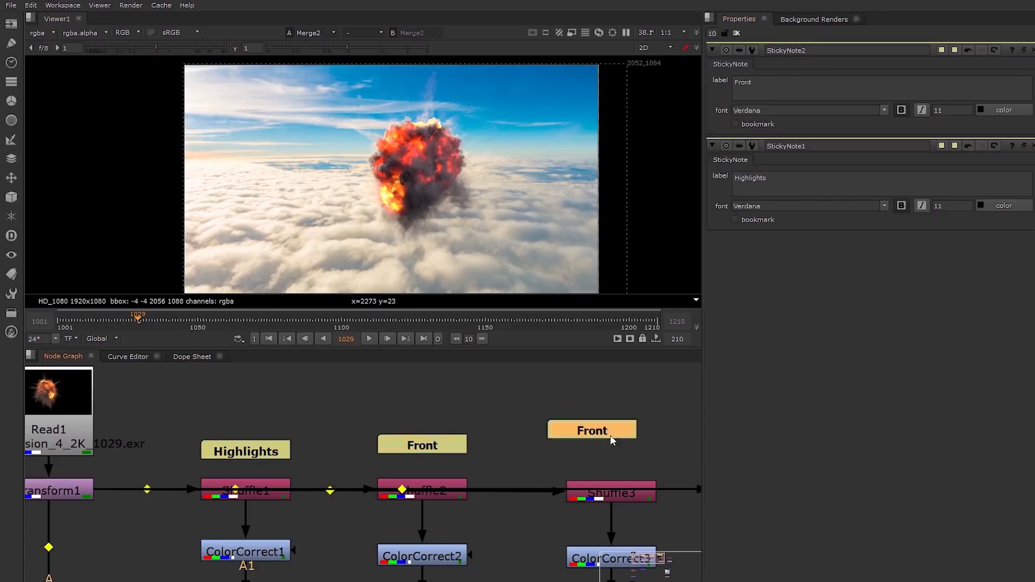
{"action": "left_click_drag", "start_coordinate": [611, 435], "coordinate": [633, 460]}
{"action": "double_click", "coordinate": [633, 459]}
{"action": "left_click_drag", "start_coordinate": [766, 82], "coordinate": [684, 82]}
{"action": "type", "text": "Side"}
Duplicate the Side note above Shuffle4, relabel the copy "Fluids", and close all open properties.
{"action": "key", "text": "ctrl+c"}
{"action": "key", "text": "ctrl+v"}
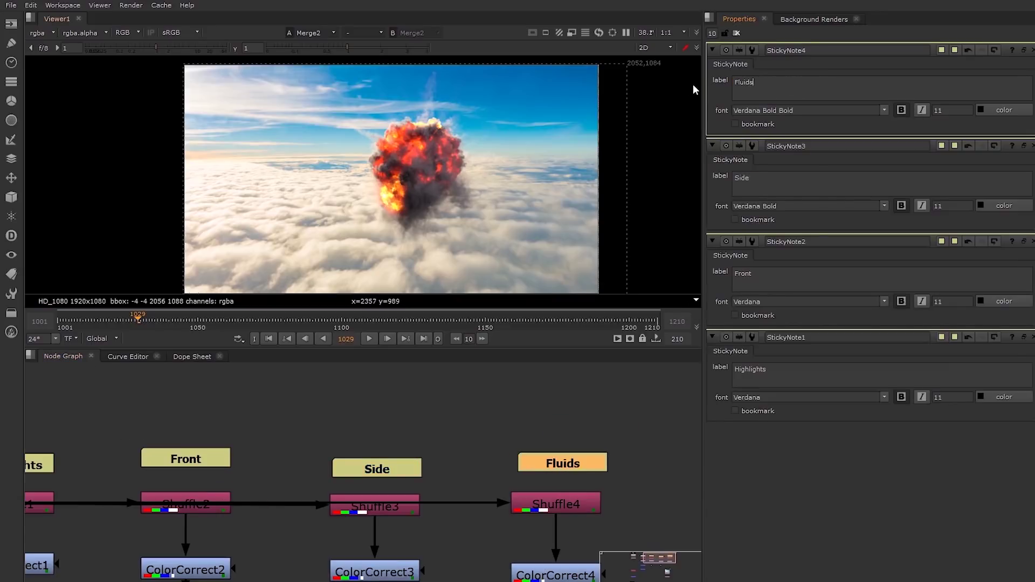
{"action": "key", "text": "ctrl+shift+a"}
Set the master gamma of ColorCorrect1 in the Highlights branch to 1.12, judging the change on the full composite.
{"action": "scroll", "coordinate": [502, 254], "scroll_direction": "down", "scroll_amount": 1}
{"action": "scroll", "coordinate": [447, 199], "scroll_direction": "up", "scroll_amount": 1}
{"action": "middle_click_drag", "start_coordinate": [441, 192], "coordinate": [464, 181]}
{"action": "middle_click_drag", "start_coordinate": [332, 471], "coordinate": [515, 382]}
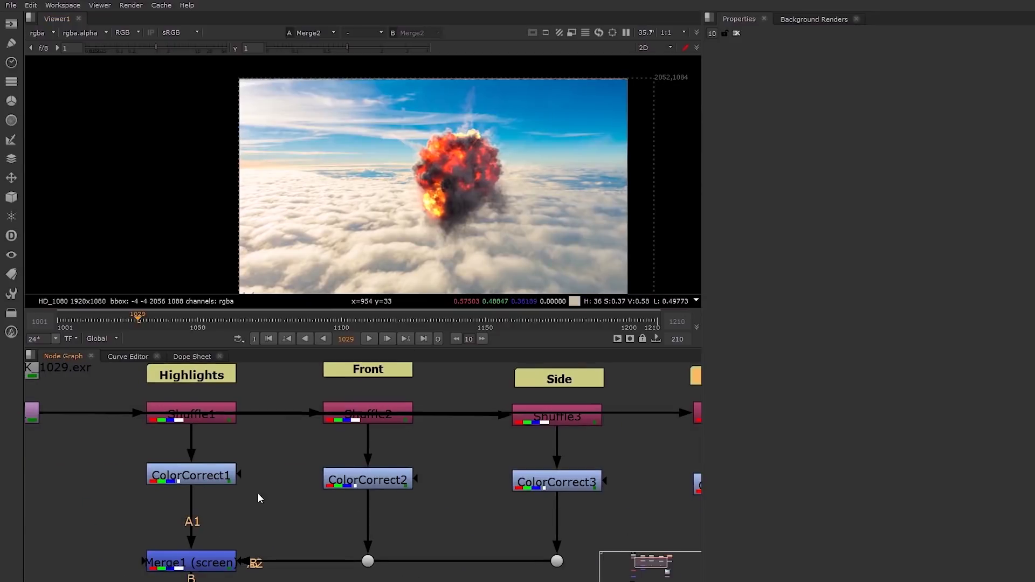
{"action": "middle_click_drag", "start_coordinate": [258, 495], "coordinate": [306, 511]}
{"action": "double_click", "coordinate": [226, 491]}
{"action": "scroll", "coordinate": [429, 152], "scroll_direction": "up", "scroll_amount": 2}
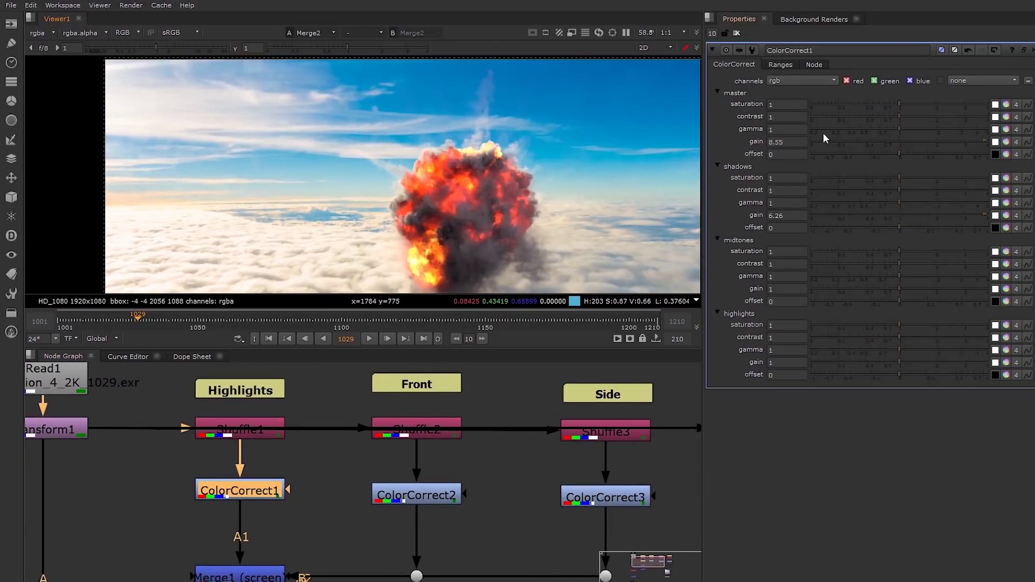
{"action": "middle_click_drag", "start_coordinate": [791, 130], "coordinate": [799, 128]}
{"action": "scroll", "coordinate": [541, 155], "scroll_direction": "up", "scroll_amount": 2}
{"action": "scroll", "coordinate": [515, 154], "scroll_direction": "down", "scroll_amount": 1}
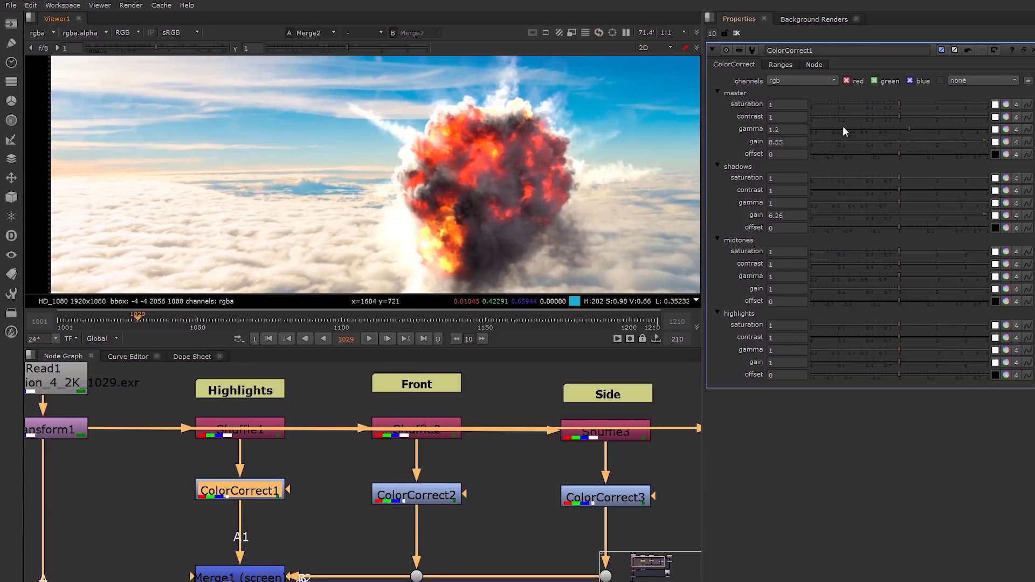
{"action": "left_click_drag", "start_coordinate": [909, 128], "coordinate": [907, 129]}
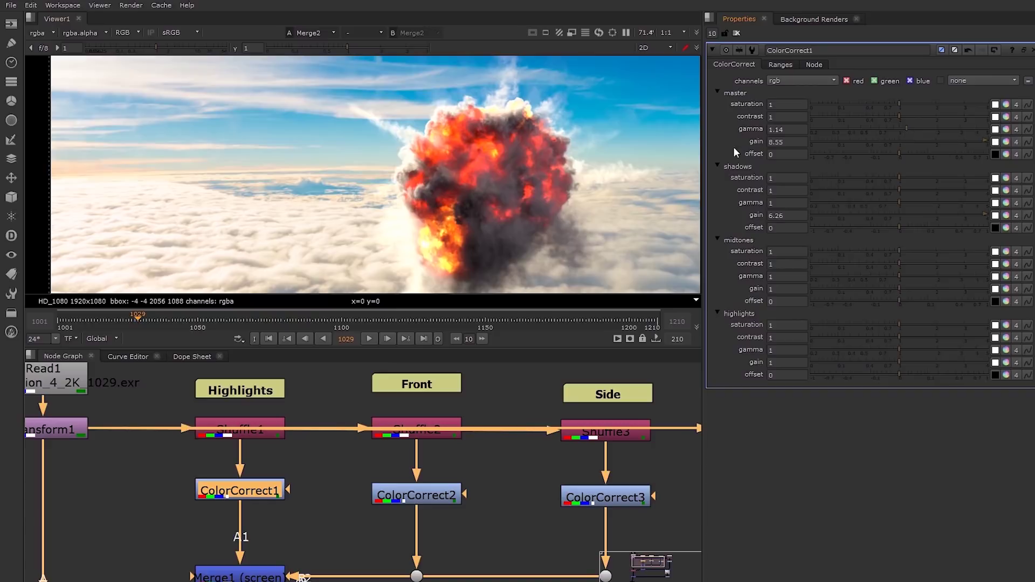
{"action": "scroll", "coordinate": [498, 150], "scroll_direction": "down", "scroll_amount": 2}
{"action": "scroll", "coordinate": [498, 151], "scroll_direction": "up", "scroll_amount": 1}
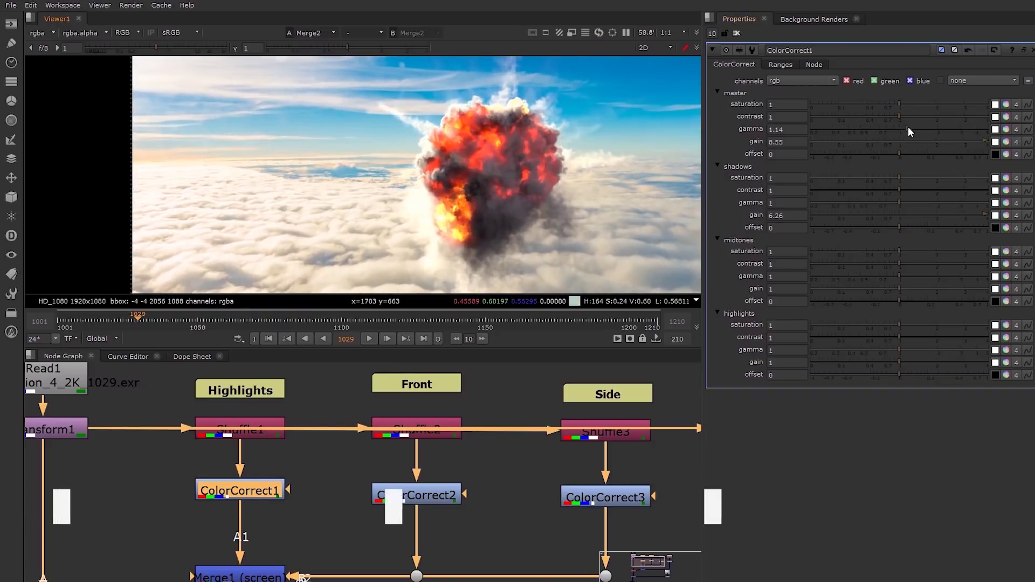
{"action": "left_click_drag", "start_coordinate": [908, 129], "coordinate": [906, 128]}
{"action": "scroll", "coordinate": [487, 196], "scroll_direction": "down", "scroll_amount": 1}
{"action": "middle_click_drag", "start_coordinate": [487, 196], "coordinate": [462, 180]}
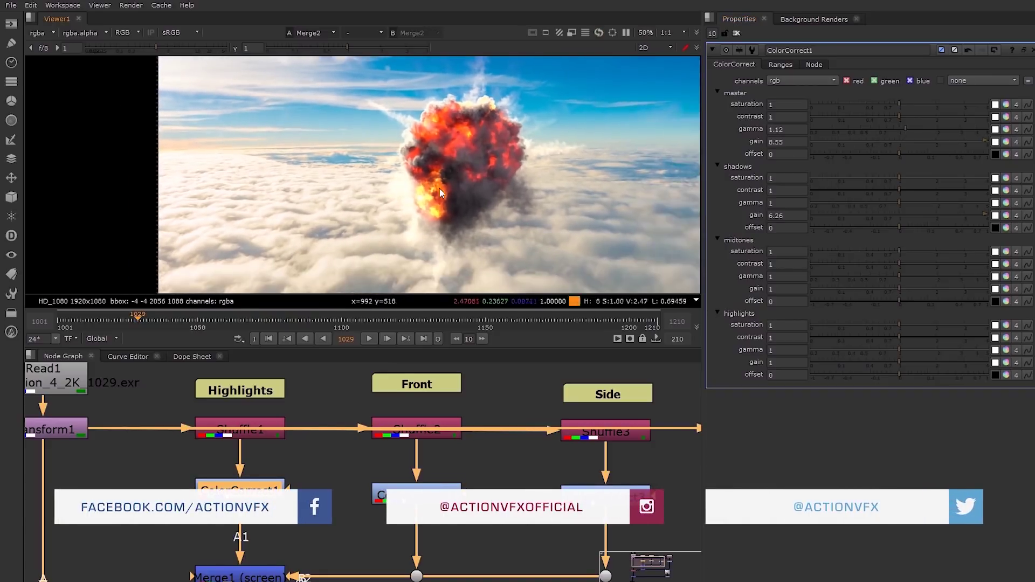
{"action": "scroll", "coordinate": [440, 192], "scroll_direction": "down", "scroll_amount": 2}
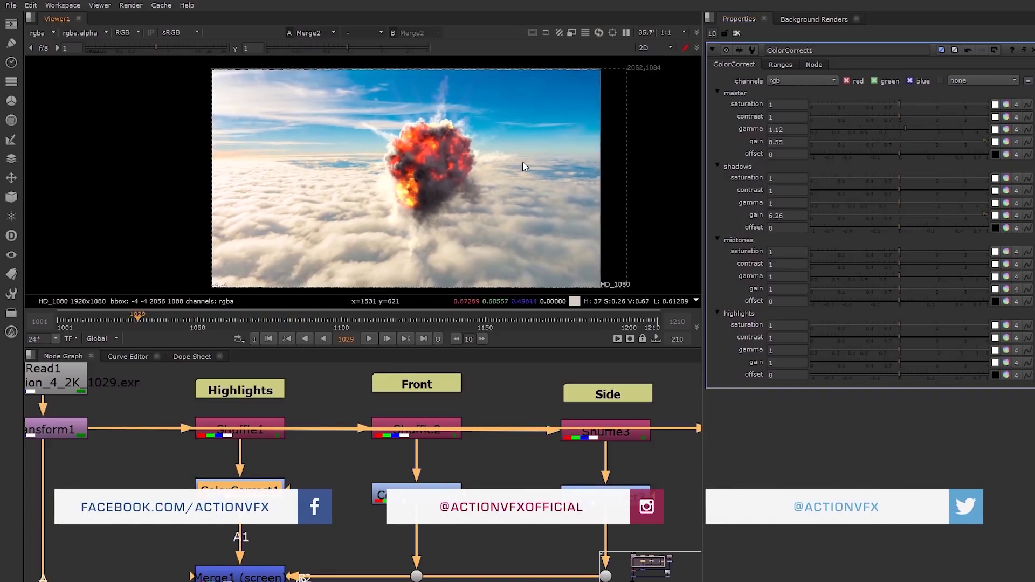
Set the master gamma of ColorCorrect2 in the Front branch to 1.34.
{"action": "double_click", "coordinate": [460, 486]}
{"action": "left_click_drag", "start_coordinate": [904, 128], "coordinate": [915, 129]}
{"action": "scroll", "coordinate": [542, 176], "scroll_direction": "up", "scroll_amount": 3}
{"action": "scroll", "coordinate": [600, 261], "scroll_direction": "down", "scroll_amount": 1}
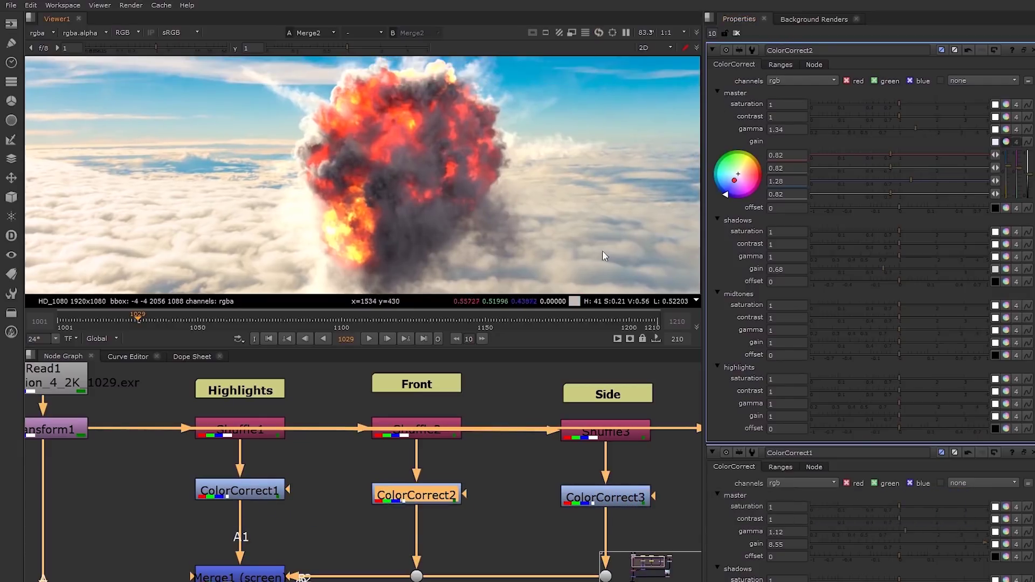
Set the master gamma of ColorCorrect3 in the Side branch to 1.06 and close all open properties.
{"action": "double_click", "coordinate": [598, 499]}
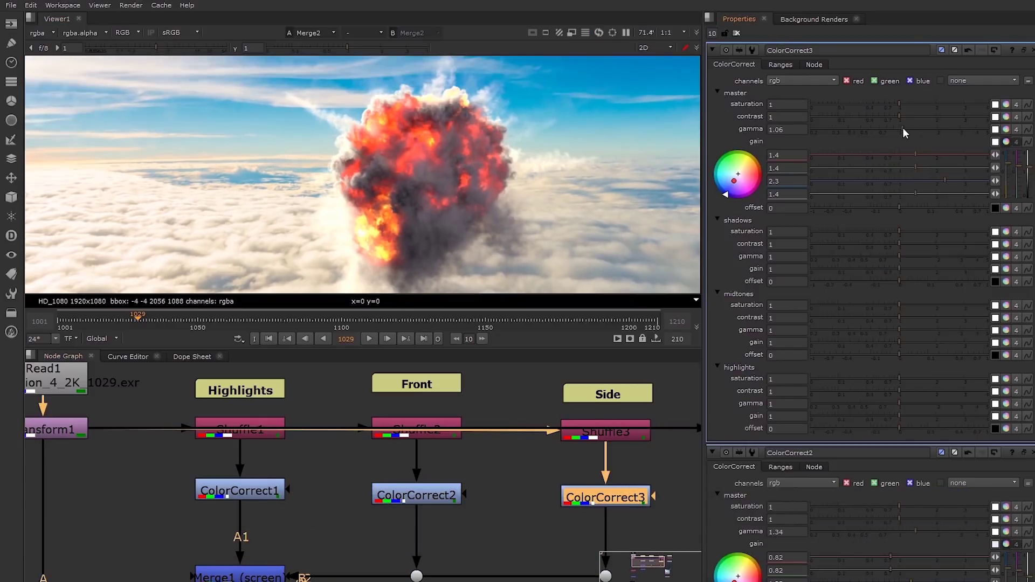
{"action": "left_click", "coordinate": [736, 33]}
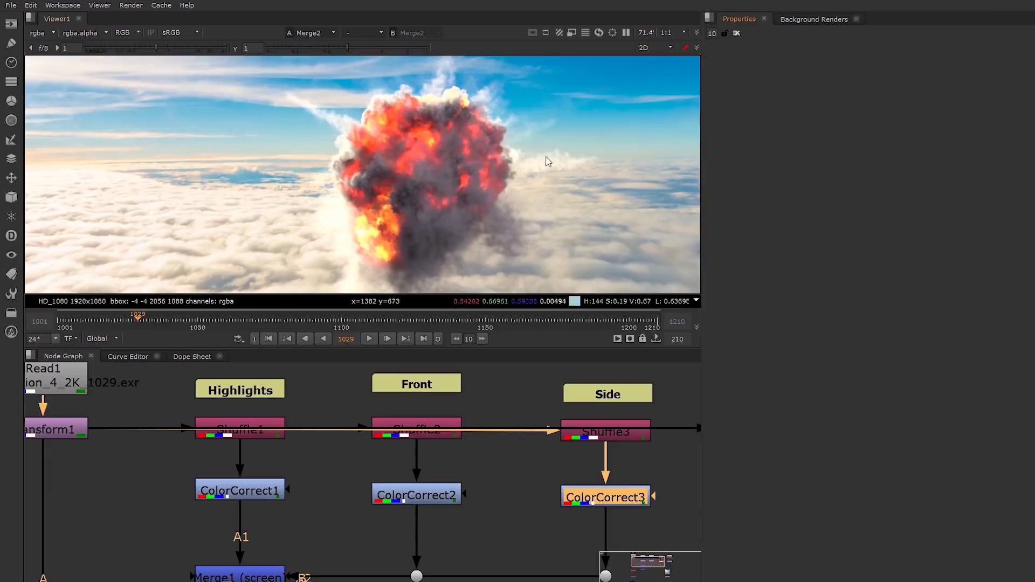
Duplicate Shuffle4 to the end of the Shuffle row and connect the copy's input to Transform1.
{"action": "scroll", "coordinate": [506, 173], "scroll_direction": "down", "scroll_amount": 3}
{"action": "scroll", "coordinate": [507, 444], "scroll_direction": "down", "scroll_amount": 2}
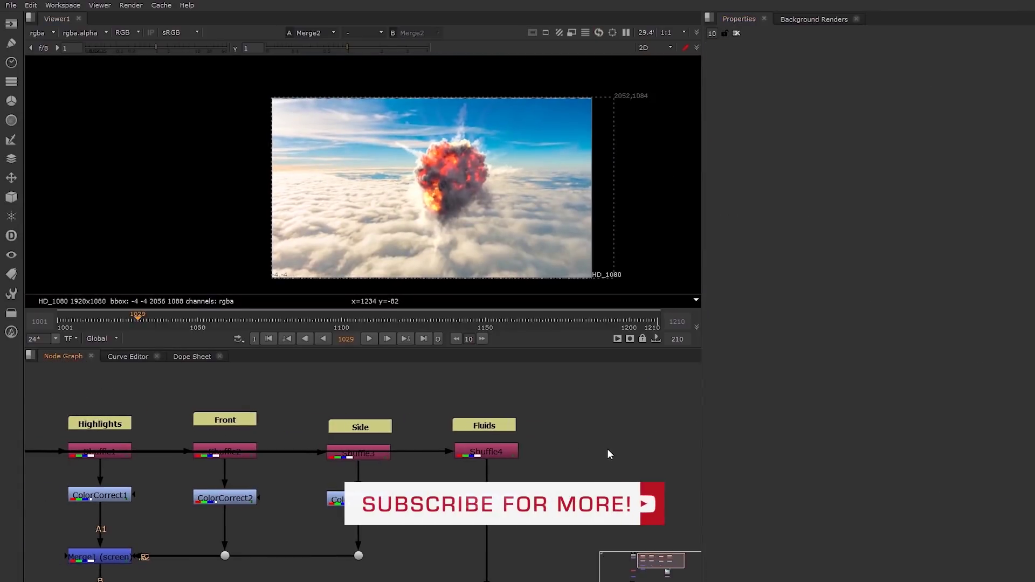
{"action": "left_click", "coordinate": [483, 457]}
{"action": "key", "text": "ctrl+c"}
{"action": "left_click", "coordinate": [588, 458]}
{"action": "key", "text": "ctrl+v"}
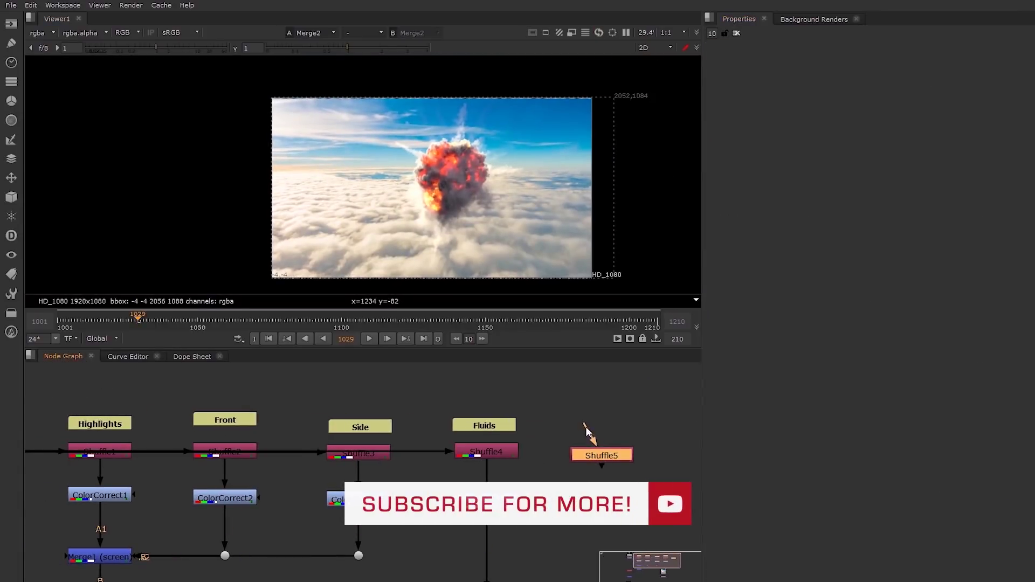
{"action": "left_click_drag", "start_coordinate": [576, 442], "coordinate": [119, 452]}
{"action": "middle_click_drag", "start_coordinate": [700, 454], "coordinate": [453, 457]}
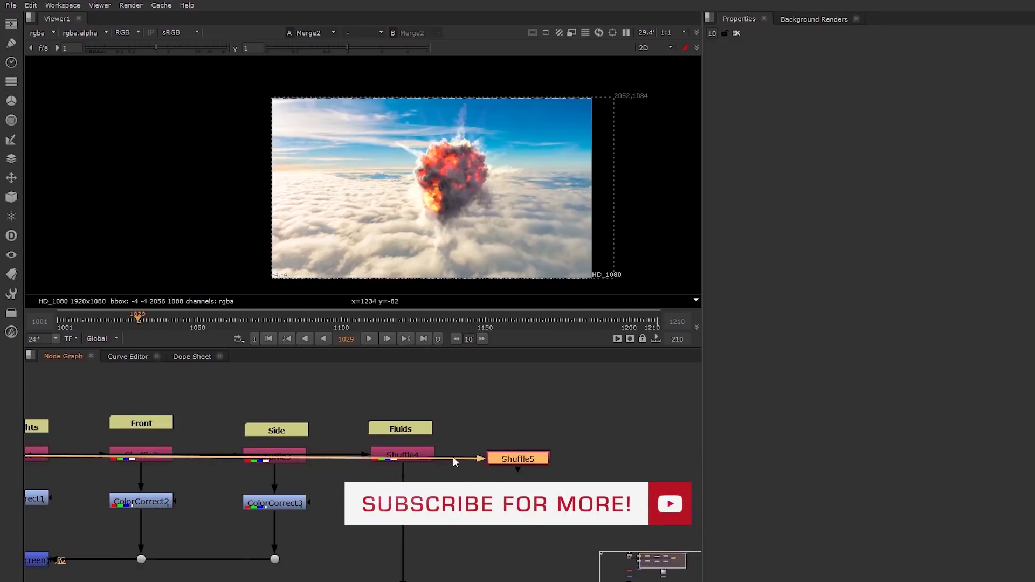
Align Shuffle5 with the Shuffle row, set its input layer to other, and view its result up close.
{"action": "left_click_drag", "start_coordinate": [529, 461], "coordinate": [533, 457]}
{"action": "double_click", "coordinate": [532, 455]}
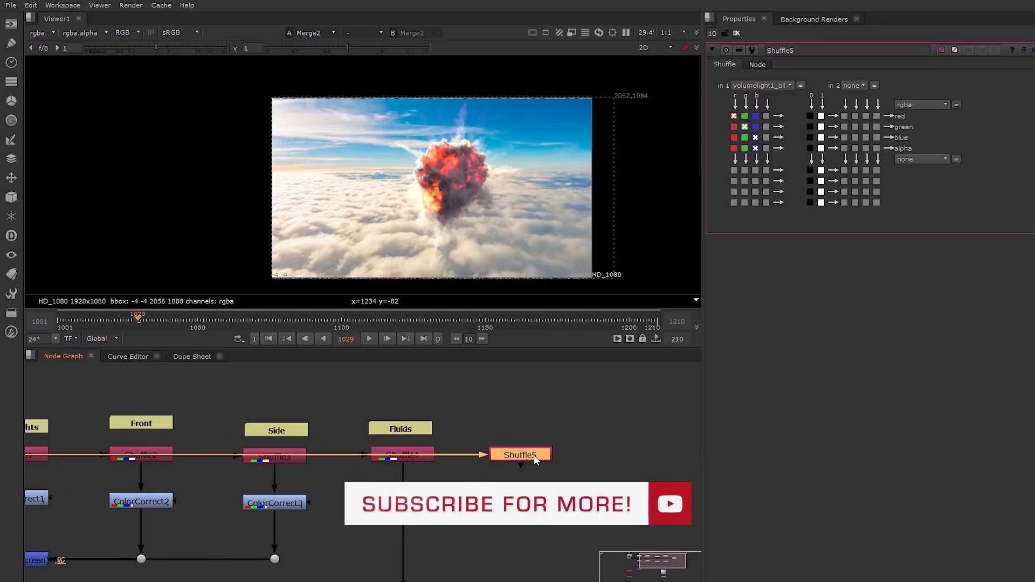
{"action": "left_click", "coordinate": [765, 87]}
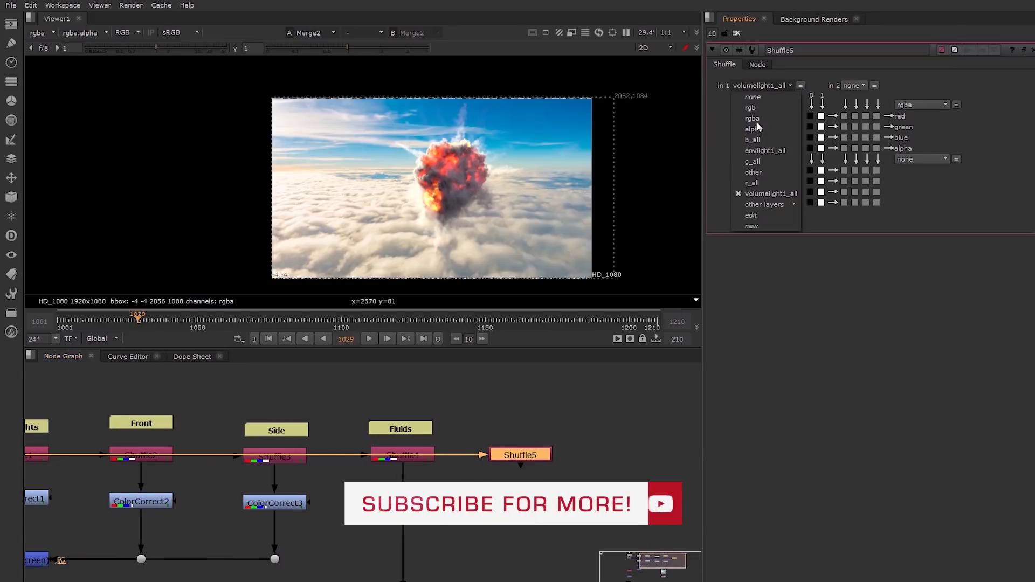
{"action": "left_click", "coordinate": [750, 179]}
{"action": "key", "text": "1"}
{"action": "scroll", "coordinate": [462, 188], "scroll_direction": "up", "scroll_amount": 8}
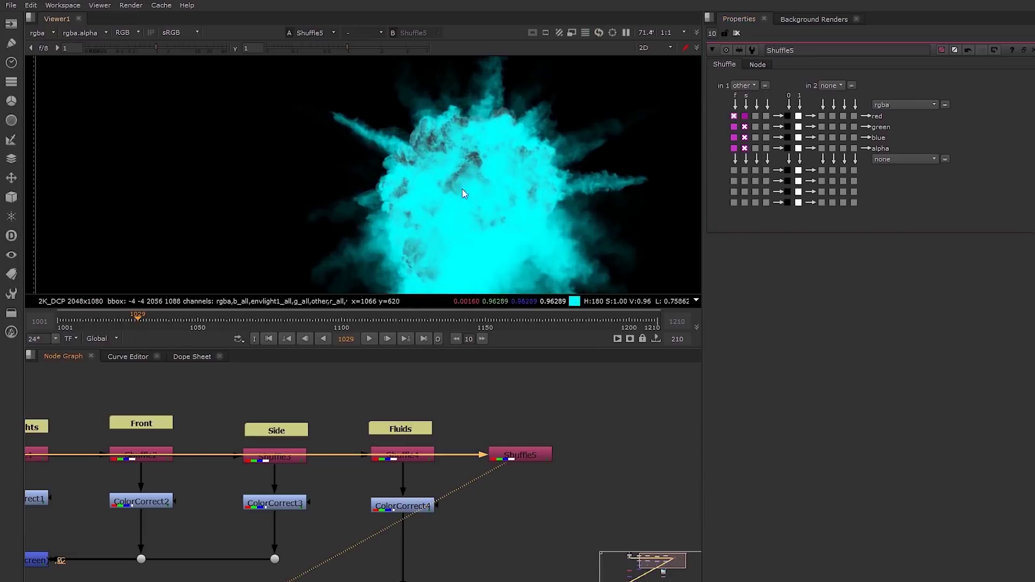
{"action": "scroll", "coordinate": [472, 121], "scroll_direction": "up", "scroll_amount": 4}
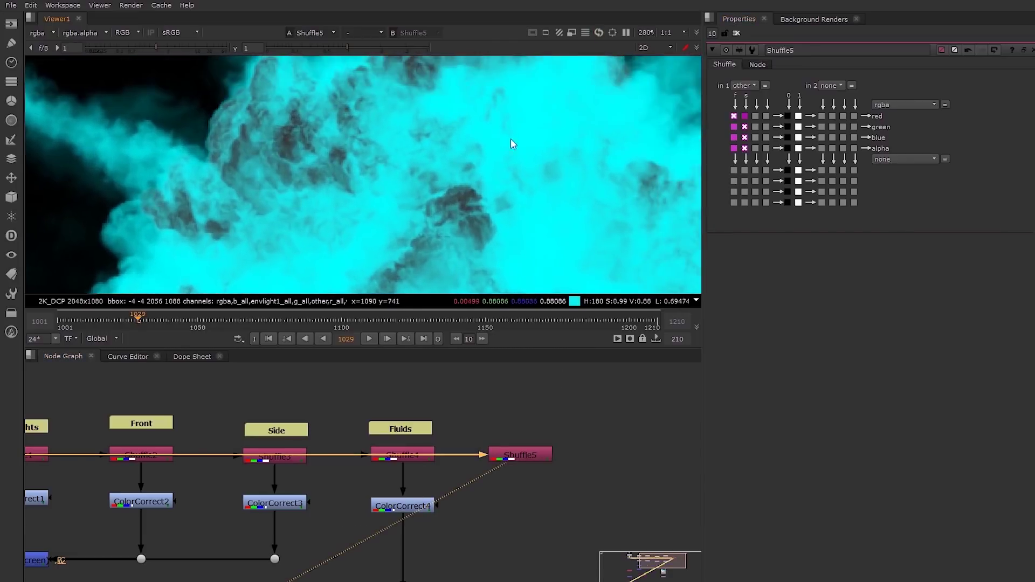
Add a ColorCorrect node after Shuffle5 and set its master saturation to 0.
{"action": "left_click", "coordinate": [540, 452]}
{"action": "key", "text": "Tab"}
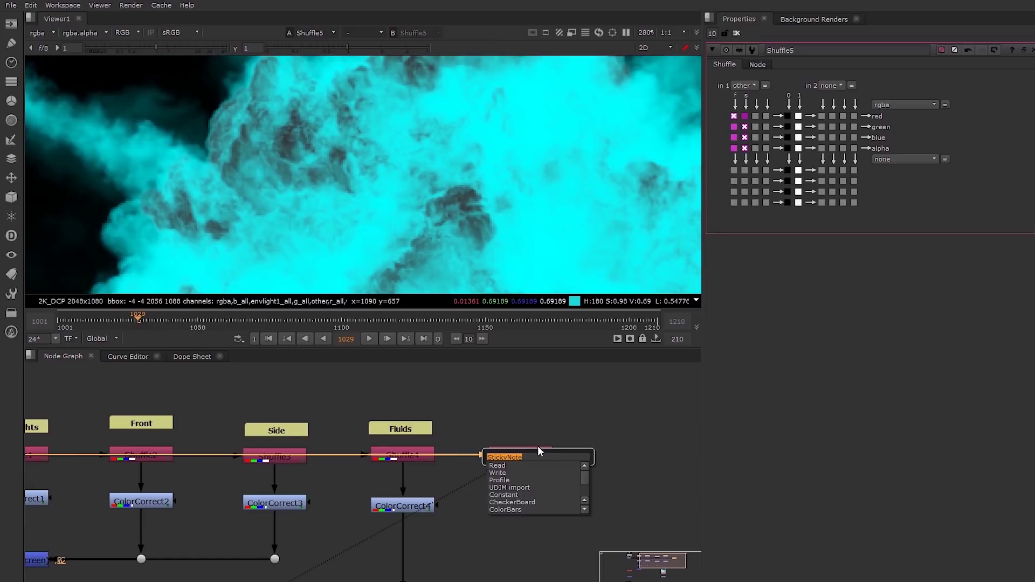
{"action": "type", "text": "colorcorrect"}
{"action": "key", "text": "Return"}
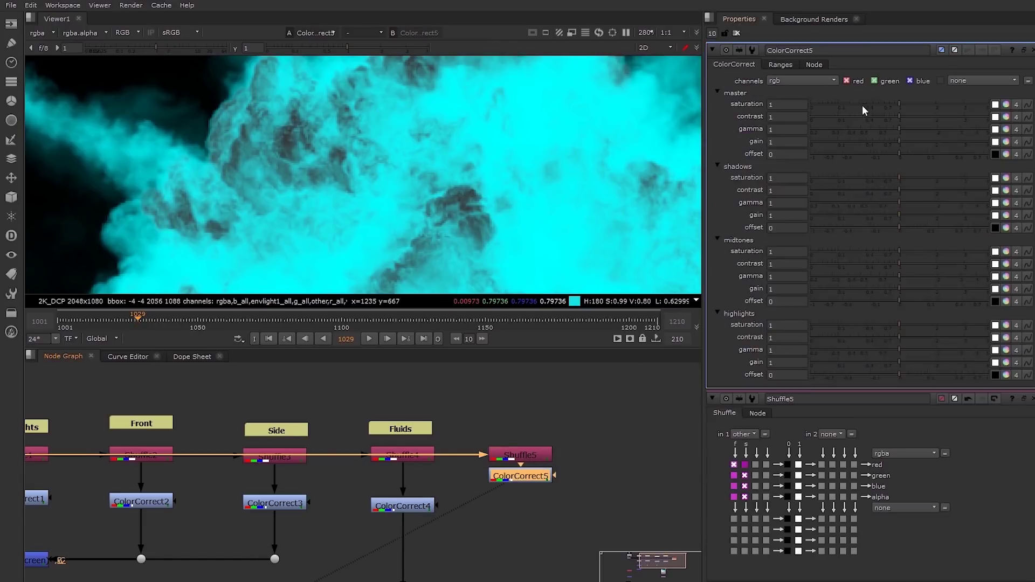
{"action": "scroll", "coordinate": [416, 149], "scroll_direction": "down", "scroll_amount": 2}
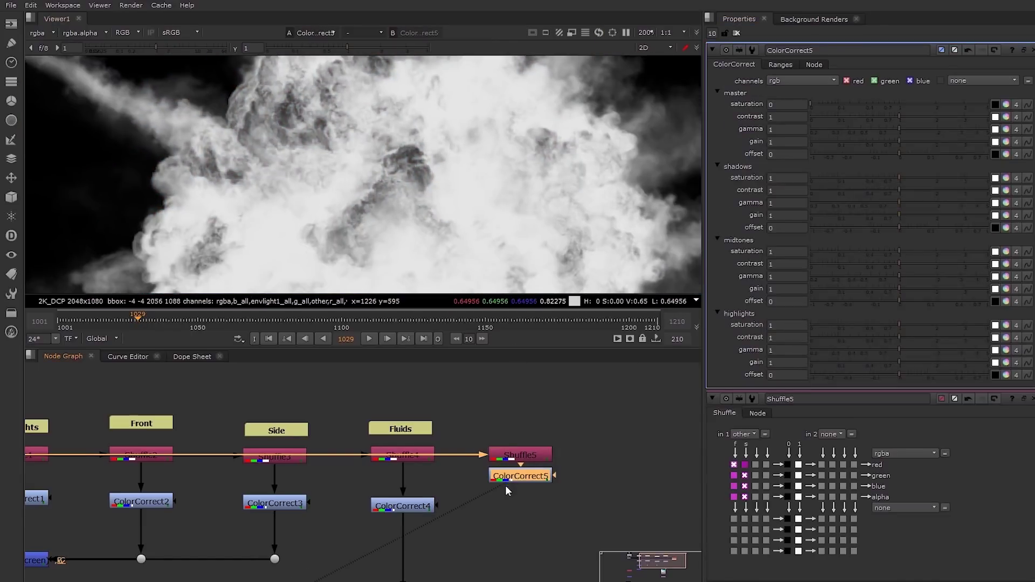
Add an Invert node after ColorCorrect5 and check the whole inverted pass.
{"action": "key", "text": "Tab"}
{"action": "type", "text": "in"}
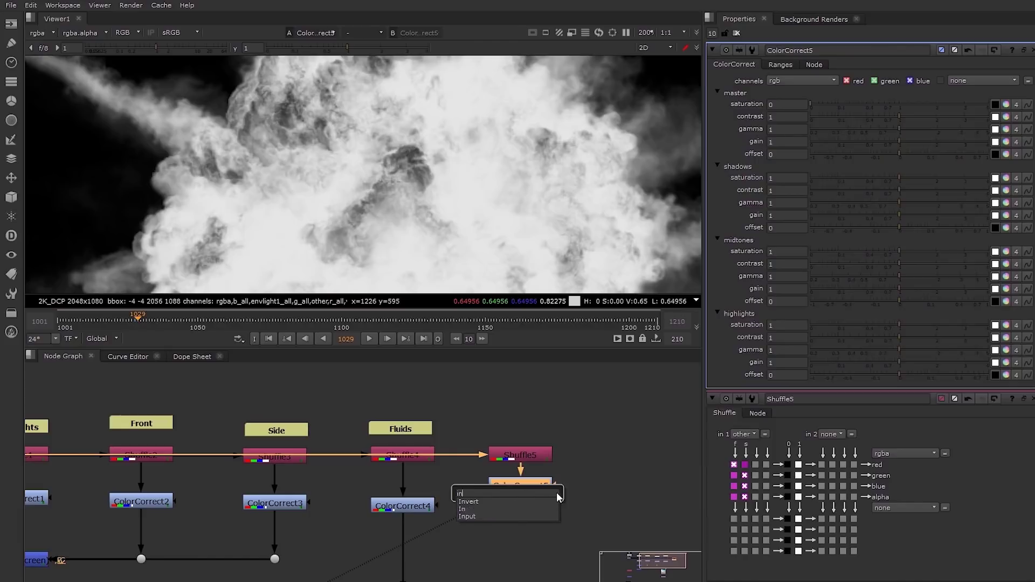
{"action": "type", "text": "v"}
{"action": "left_click", "coordinate": [484, 502]}
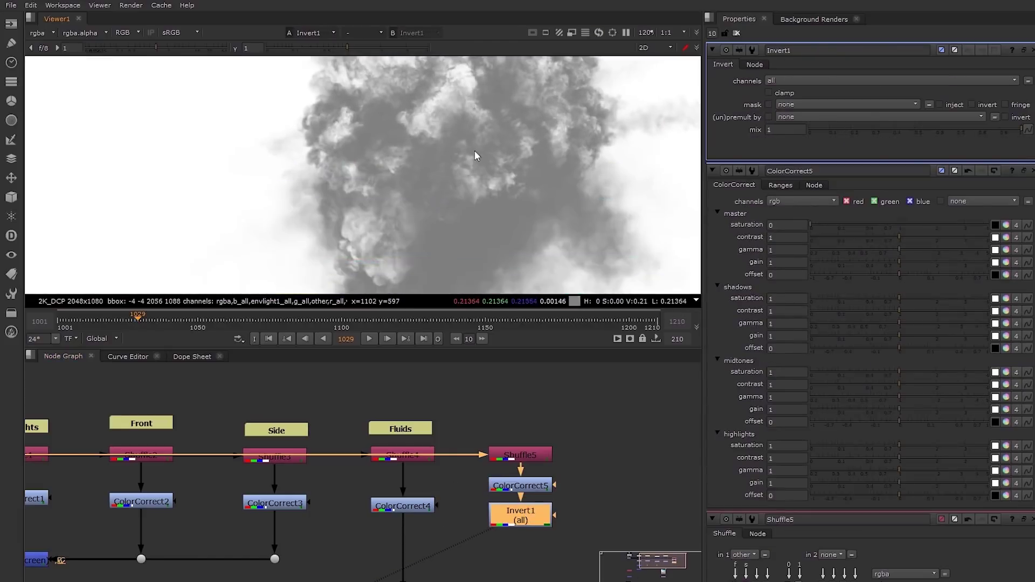
{"action": "scroll", "coordinate": [475, 151], "scroll_direction": "down", "scroll_amount": 4}
{"action": "scroll", "coordinate": [557, 374], "scroll_direction": "down", "scroll_amount": 4}
Move the final over merge and the clouds background branch lower to make room in the node graph.
{"action": "middle_click_drag", "start_coordinate": [558, 439], "coordinate": [505, 440]}
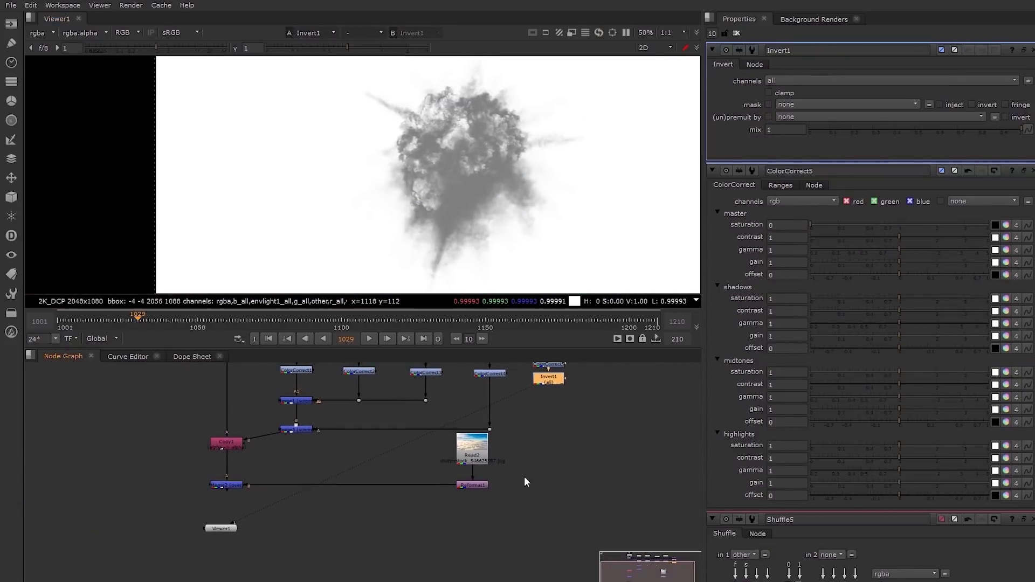
{"action": "left_click_drag", "start_coordinate": [558, 517], "coordinate": [180, 452]}
{"action": "left_click_drag", "start_coordinate": [240, 488], "coordinate": [239, 511]}
{"action": "left_click_drag", "start_coordinate": [475, 451], "coordinate": [475, 482]}
Insert a Merge node between the Fluids screen merge and Copy1, with Invert1 connected as its A input through a corner dot.
{"action": "left_click", "coordinate": [531, 437]}
{"action": "key", "text": "m"}
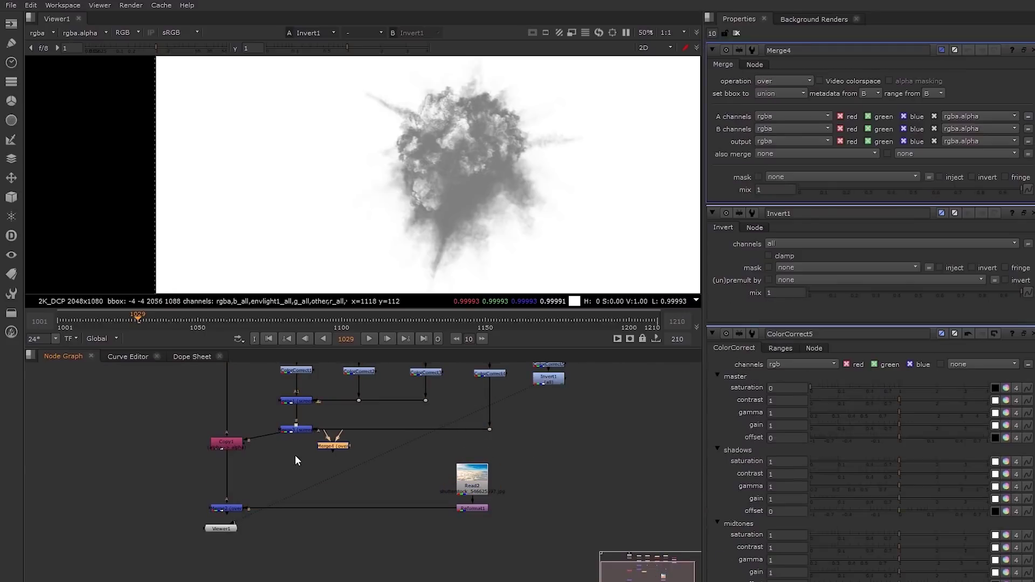
{"action": "left_click_drag", "start_coordinate": [262, 436], "coordinate": [542, 380]}
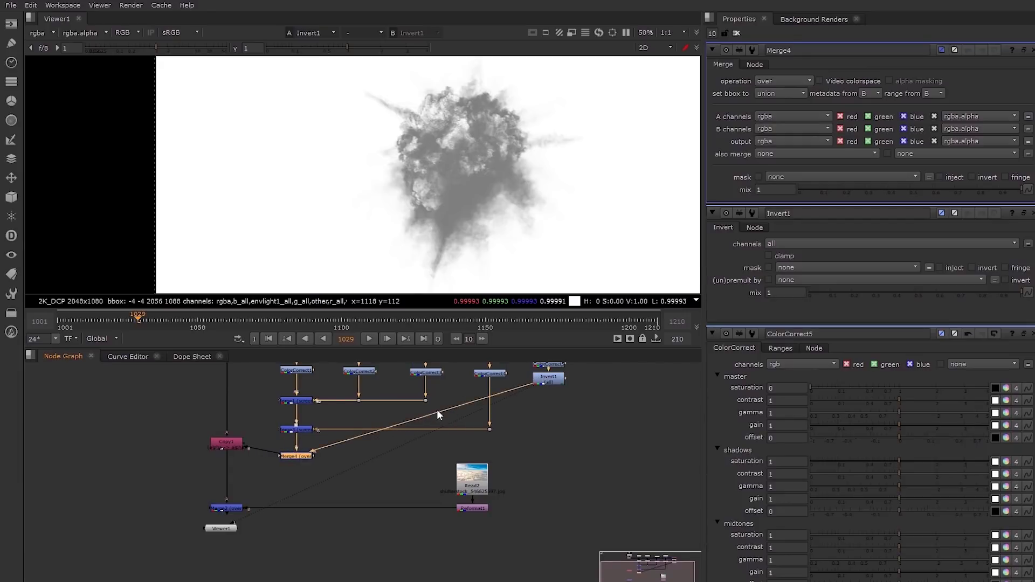
{"action": "left_click_drag", "start_coordinate": [422, 418], "coordinate": [549, 456], "text": "ctrl"}
View Merge4 and set its operation to multiply.
{"action": "left_click", "coordinate": [296, 457]}
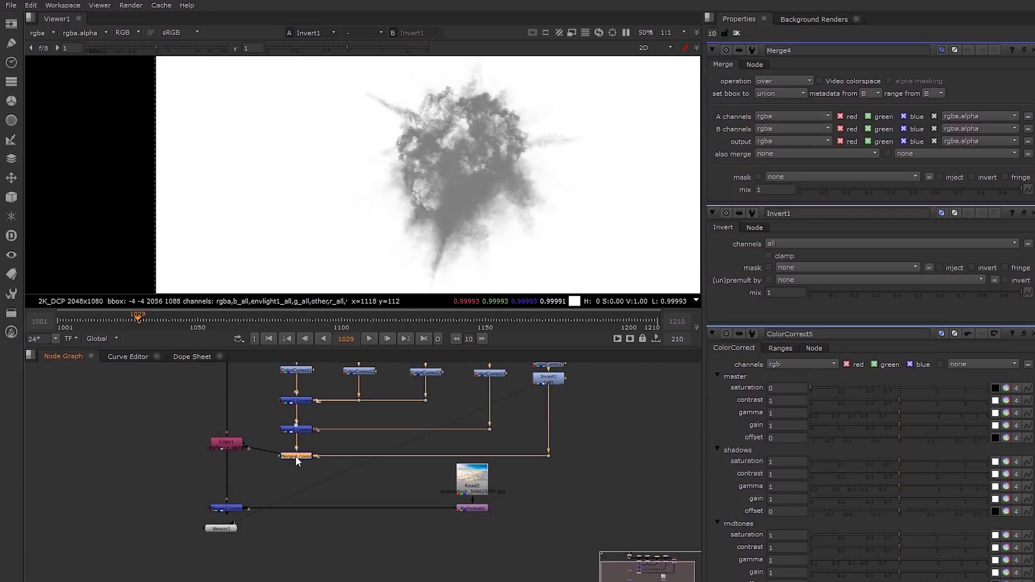
{"action": "key", "text": "1"}
{"action": "left_click", "coordinate": [297, 461]}
{"action": "left_click", "coordinate": [783, 81]}
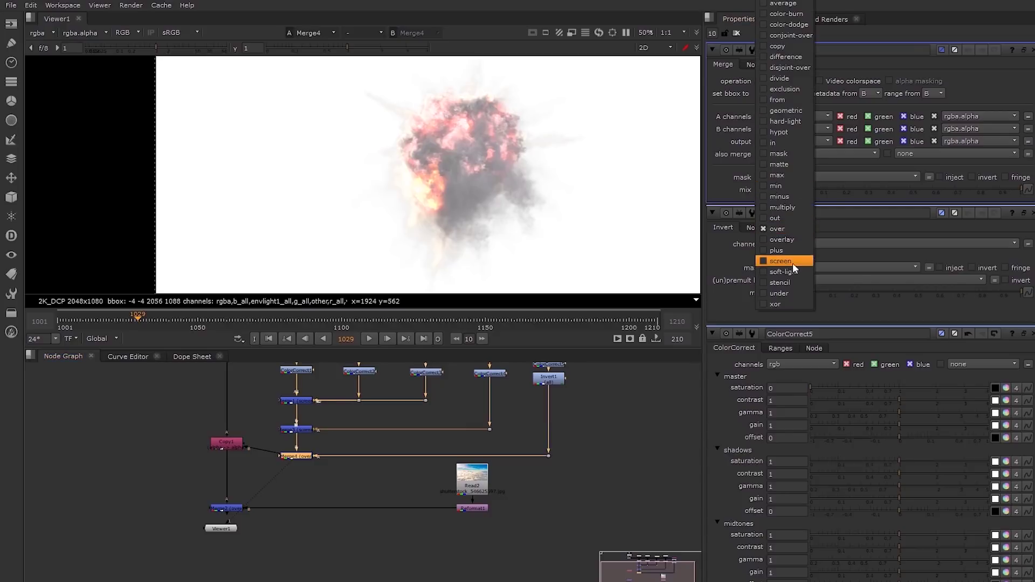
{"action": "left_click", "coordinate": [791, 207]}
{"action": "scroll", "coordinate": [464, 160], "scroll_direction": "up", "scroll_amount": 6}
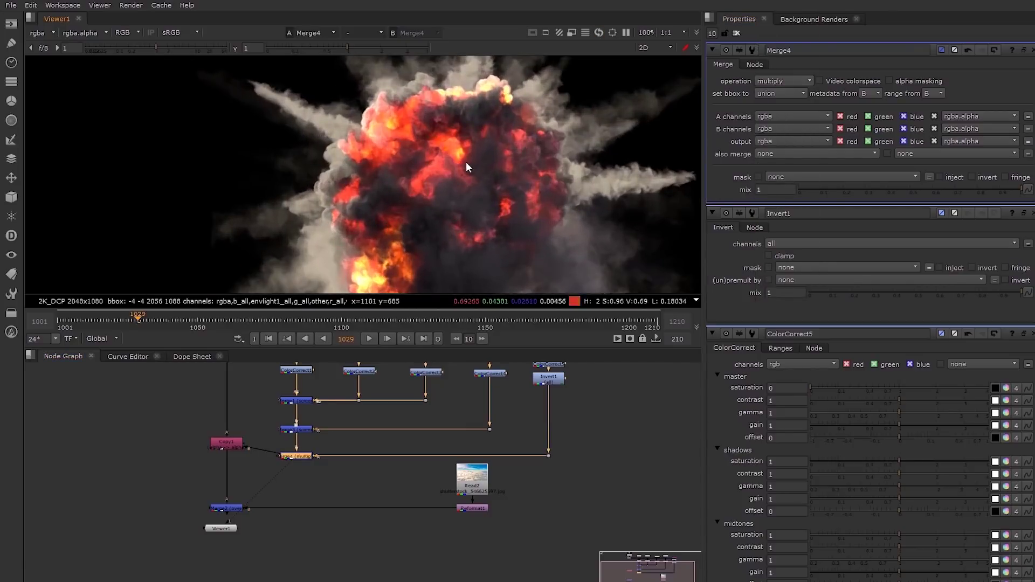
Disable and re-enable Merge4 to compare the explosion with and without the multiplied pass.
{"action": "key", "text": "d"}
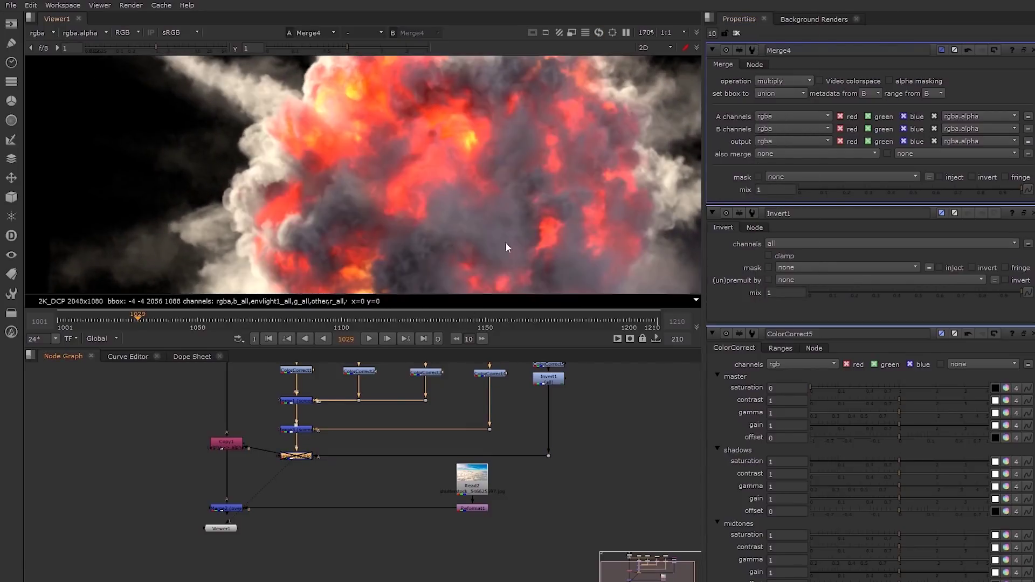
{"action": "key", "text": "d"}
{"action": "scroll", "coordinate": [510, 203], "scroll_direction": "up", "scroll_amount": 5}
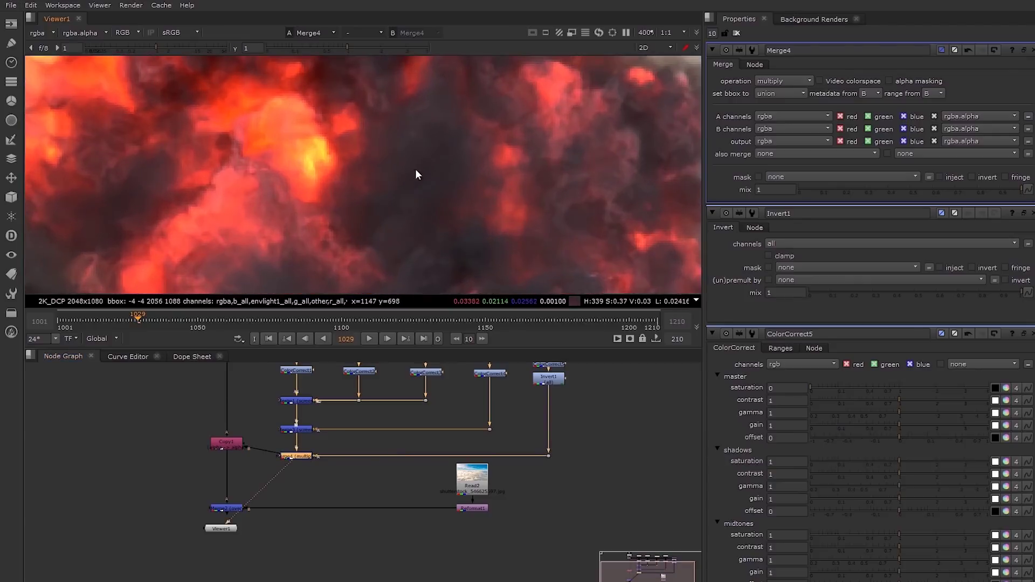
{"action": "scroll", "coordinate": [457, 193], "scroll_direction": "down", "scroll_amount": 4}
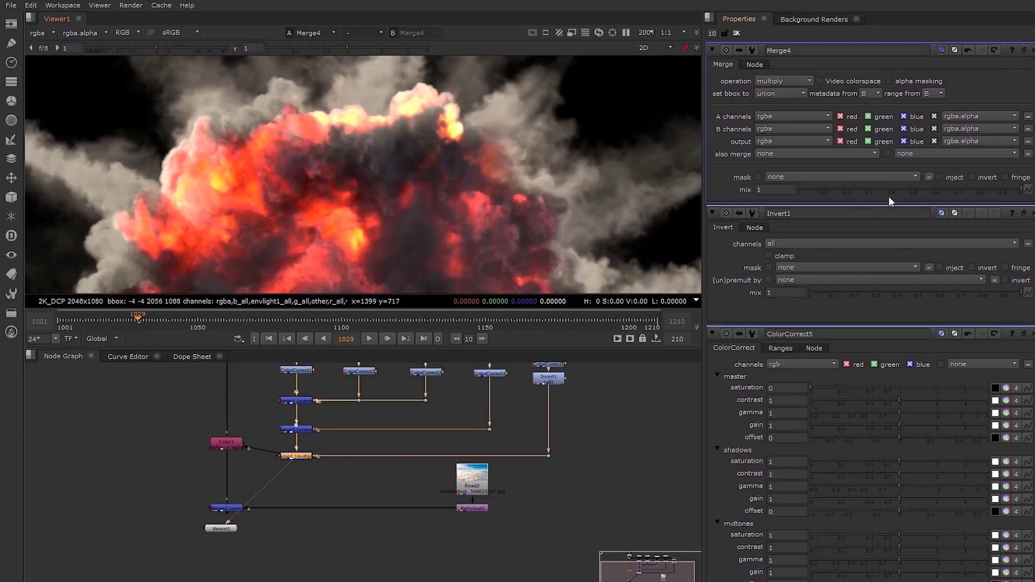
Lower the mix of Merge4 to 0.55, judging the smoke detail across the explosion.
{"action": "left_click_drag", "start_coordinate": [959, 193], "coordinate": [917, 197]}
{"action": "middle_click_drag", "start_coordinate": [487, 208], "coordinate": [518, 122]}
{"action": "mouse_move", "coordinate": [915, 188]}
{"action": "left_mouse_down"}
{"action": "mouse_move", "coordinate": [861, 200]}
{"action": "mouse_move", "coordinate": [918, 196]}
{"action": "left_mouse_up"}
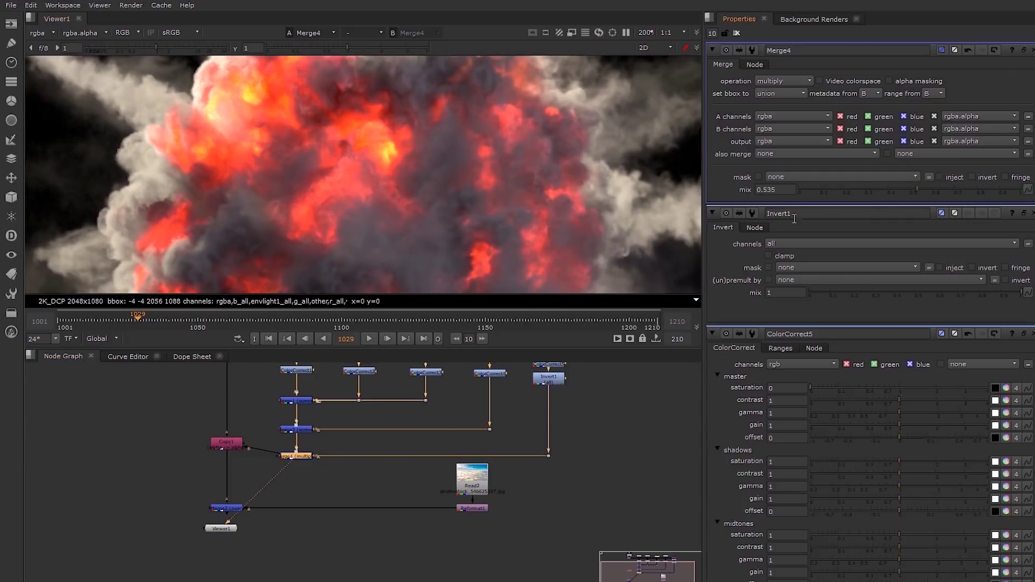
{"action": "middle_click_drag", "start_coordinate": [573, 369], "coordinate": [573, 397]}
{"action": "middle_click_drag", "start_coordinate": [446, 204], "coordinate": [492, 98]}
{"action": "left_click", "coordinate": [921, 189]}
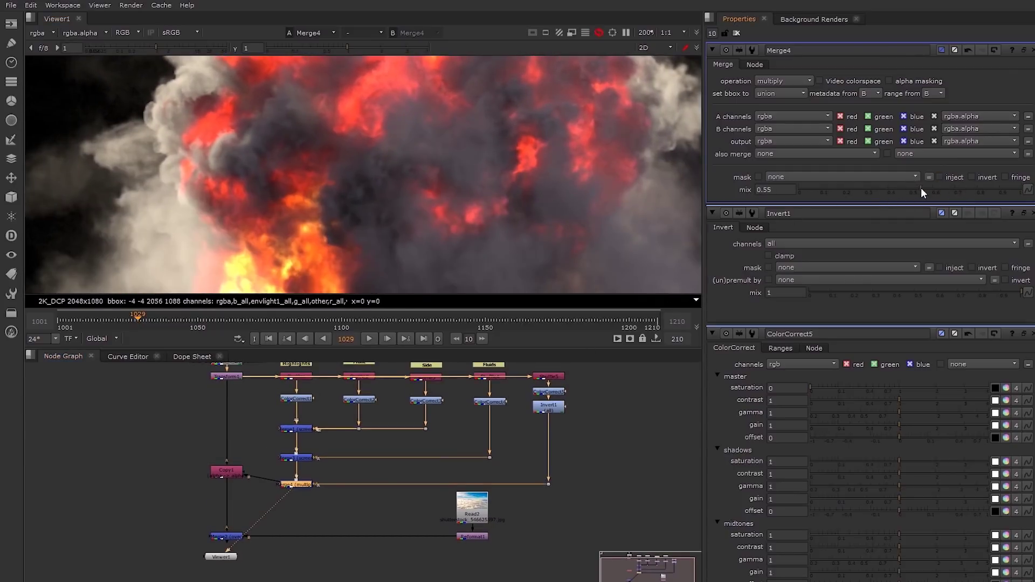
Move Copy1 down so it lines up with Merge4 in the node graph.
{"action": "middle_click_drag", "start_coordinate": [351, 500], "coordinate": [426, 474]}
{"action": "left_click_drag", "start_coordinate": [309, 448], "coordinate": [309, 462]}
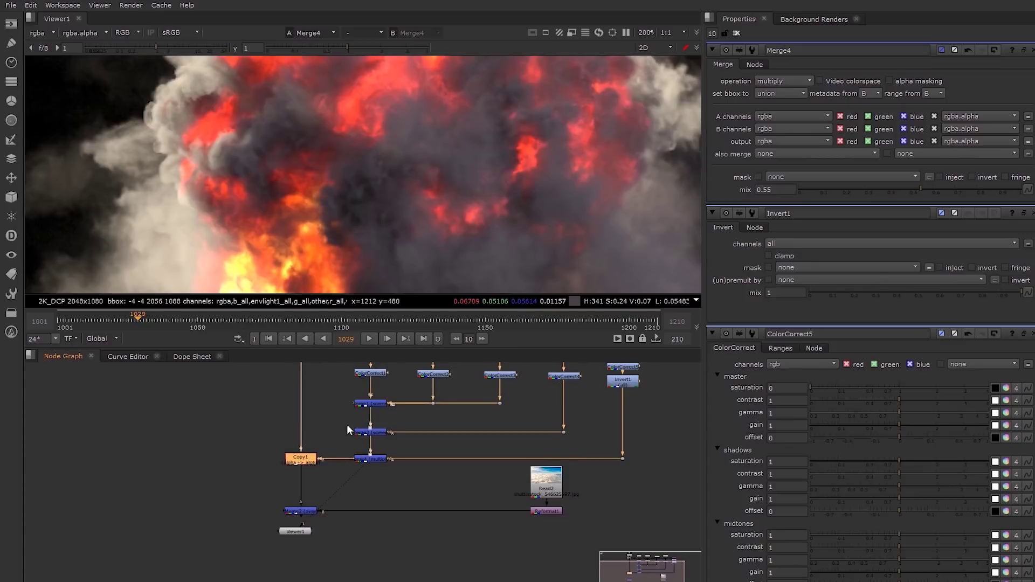
{"action": "middle_click_drag", "start_coordinate": [347, 425], "coordinate": [345, 435]}
View the full composite from Merge2 and place the Viewer node directly beneath it.
{"action": "left_click", "coordinate": [296, 521]}
{"action": "key", "text": "1"}
{"action": "left_click", "coordinate": [385, 535]}
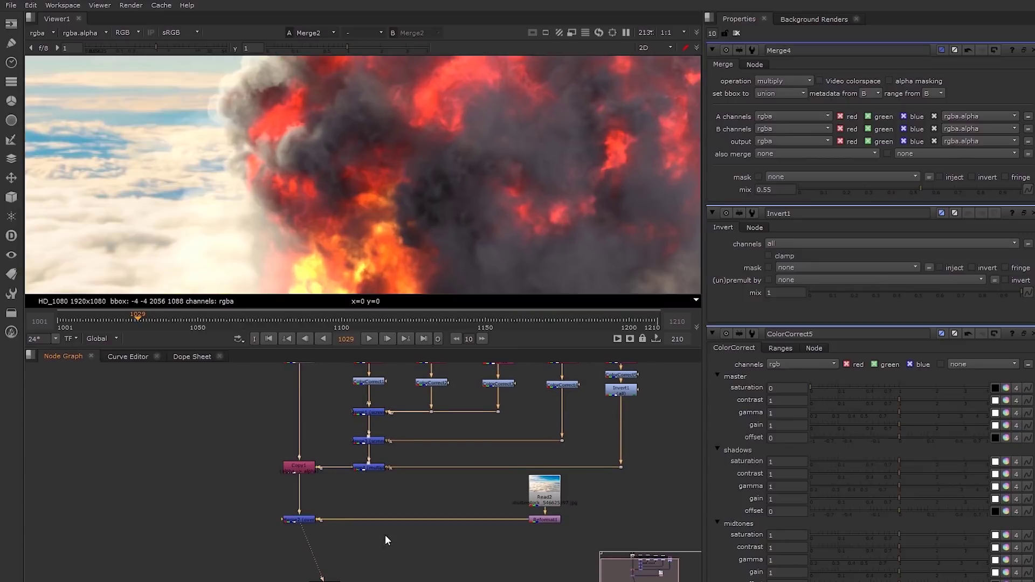
{"action": "middle_click_drag", "start_coordinate": [385, 535], "coordinate": [427, 458]}
{"action": "left_click_drag", "start_coordinate": [376, 507], "coordinate": [351, 525]}
{"action": "scroll", "coordinate": [465, 166], "scroll_direction": "down", "scroll_amount": 3}
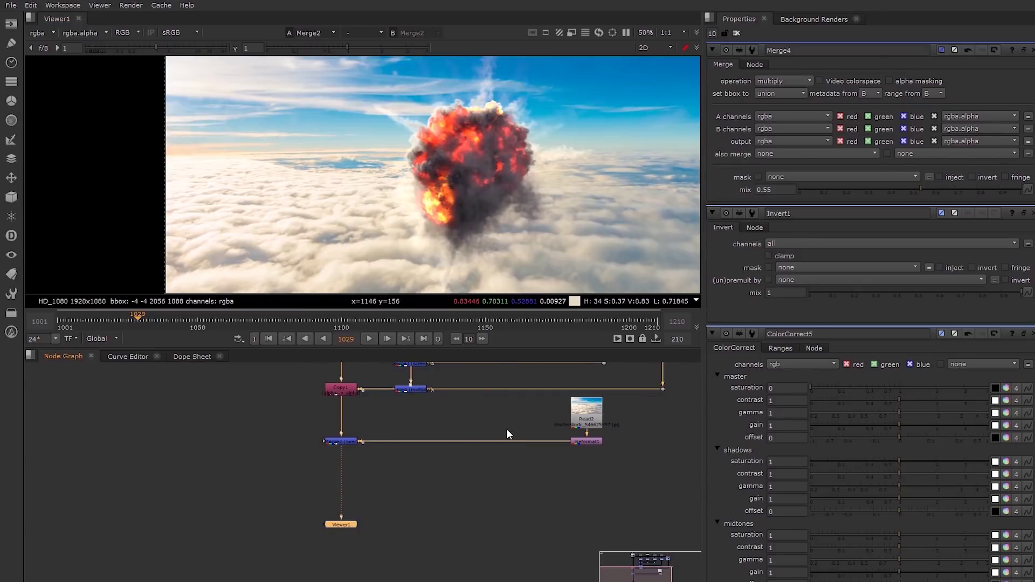
Review the node tree from Read1 down, and move Merge2 and the clouds background branch further below Copy1.
{"action": "middle_click_drag", "start_coordinate": [527, 378], "coordinate": [494, 462]}
{"action": "scroll", "coordinate": [494, 463], "scroll_direction": "down", "scroll_amount": 2}
{"action": "middle_click_drag", "start_coordinate": [455, 412], "coordinate": [402, 489]}
{"action": "scroll", "coordinate": [401, 490], "scroll_direction": "up", "scroll_amount": 2}
{"action": "left_click", "coordinate": [268, 430]}
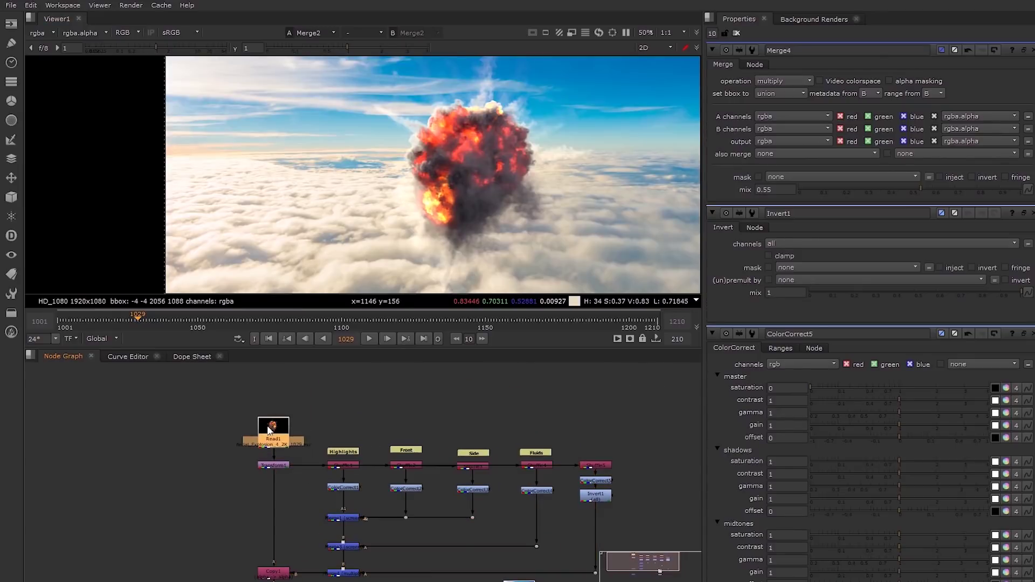
{"action": "scroll", "coordinate": [321, 515], "scroll_direction": "down", "scroll_amount": 4}
{"action": "middle_click_drag", "start_coordinate": [547, 536], "coordinate": [504, 506]}
{"action": "left_click_drag", "start_coordinate": [488, 507], "coordinate": [488, 533]}
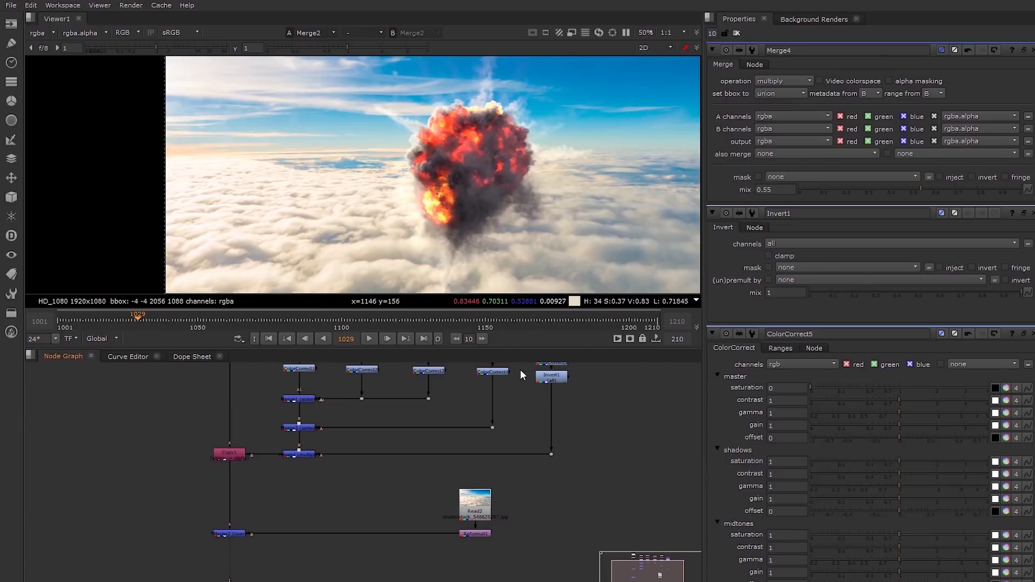
Move the Viewer node further below Merge2 and add a Card node in the empty space under the background branch.
{"action": "scroll", "coordinate": [486, 209], "scroll_direction": "down", "scroll_amount": 3}
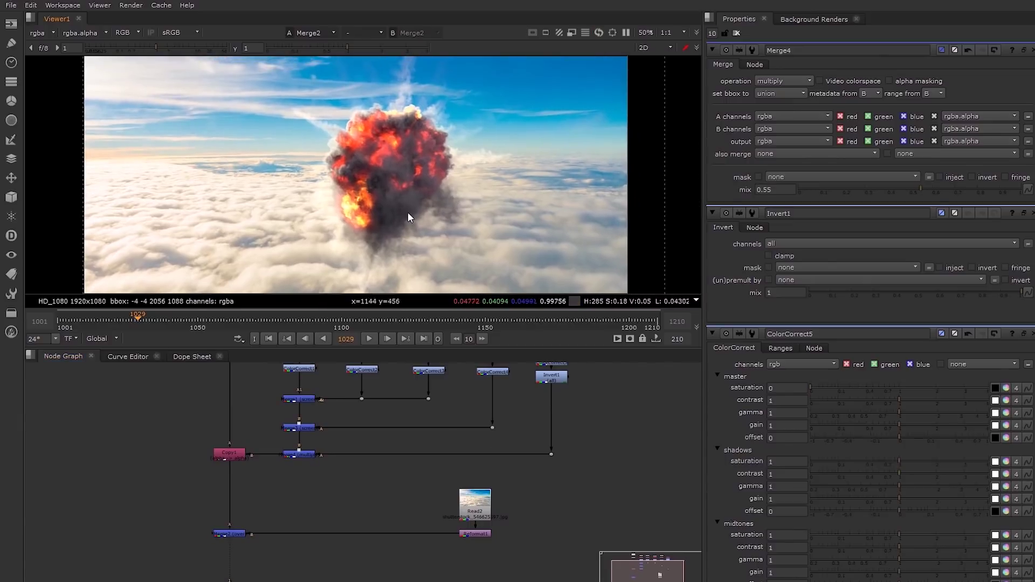
{"action": "middle_click_drag", "start_coordinate": [384, 516], "coordinate": [345, 457]}
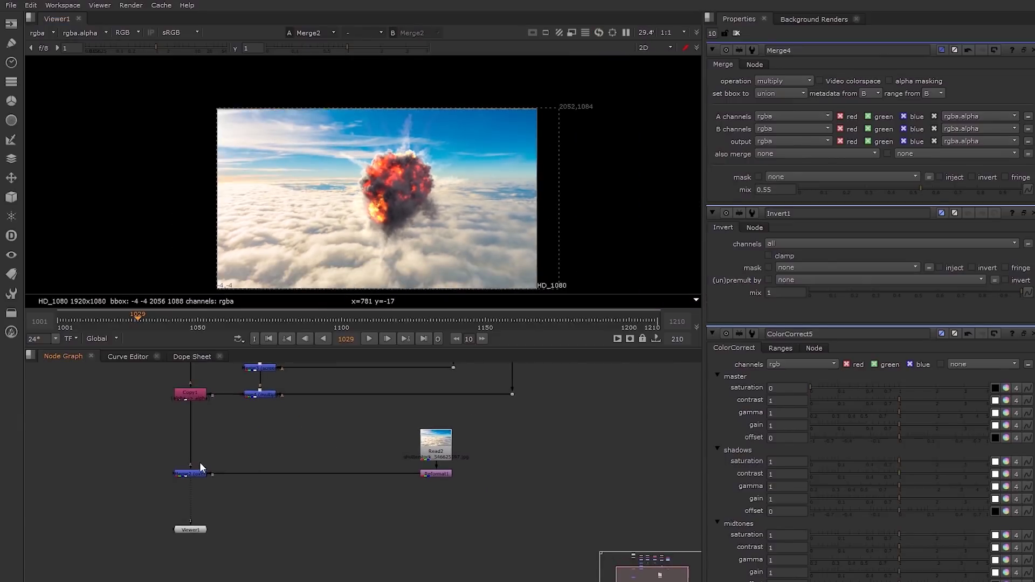
{"action": "scroll", "coordinate": [215, 504], "scroll_direction": "down", "scroll_amount": 3}
{"action": "left_click_drag", "start_coordinate": [214, 473], "coordinate": [213, 554]}
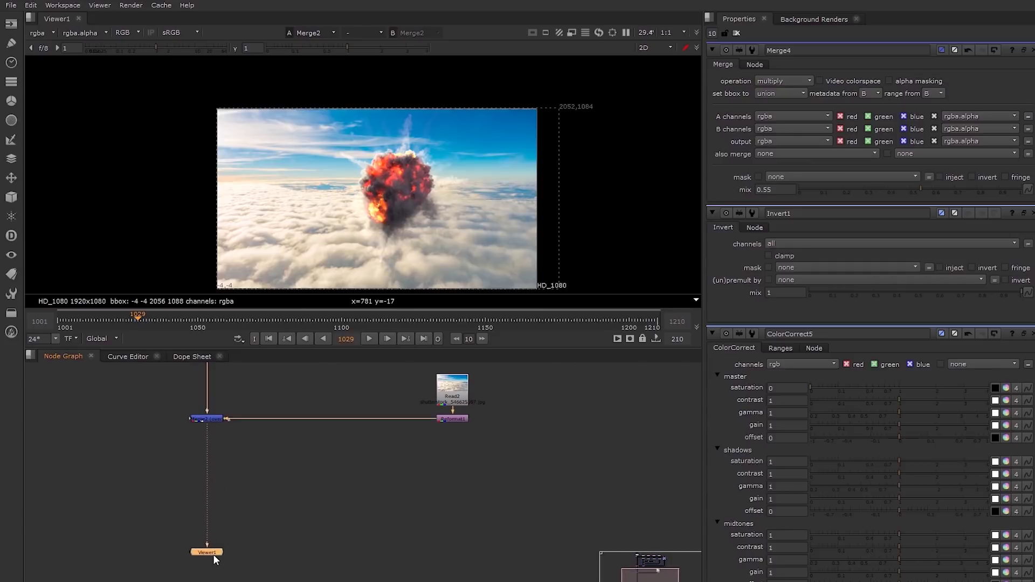
{"action": "key", "text": "Tab"}
{"action": "type", "text": "card"}
{"action": "left_click", "coordinate": [344, 503]}
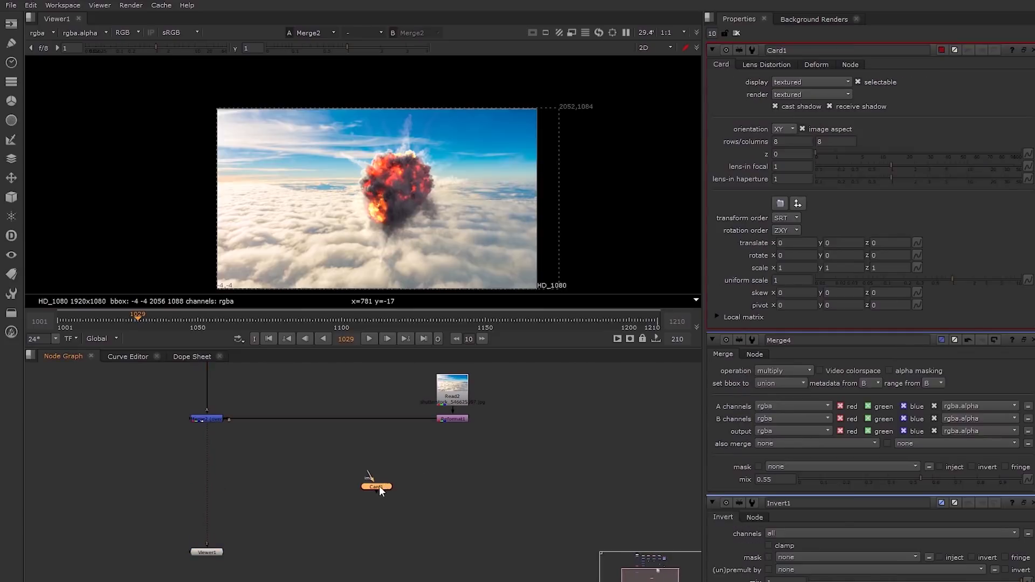
Examine the clouds, horizon and sky around the explosion in the composite.
{"action": "scroll", "coordinate": [396, 454], "scroll_direction": "up", "scroll_amount": 2}
{"action": "scroll", "coordinate": [368, 176], "scroll_direction": "up", "scroll_amount": 3}
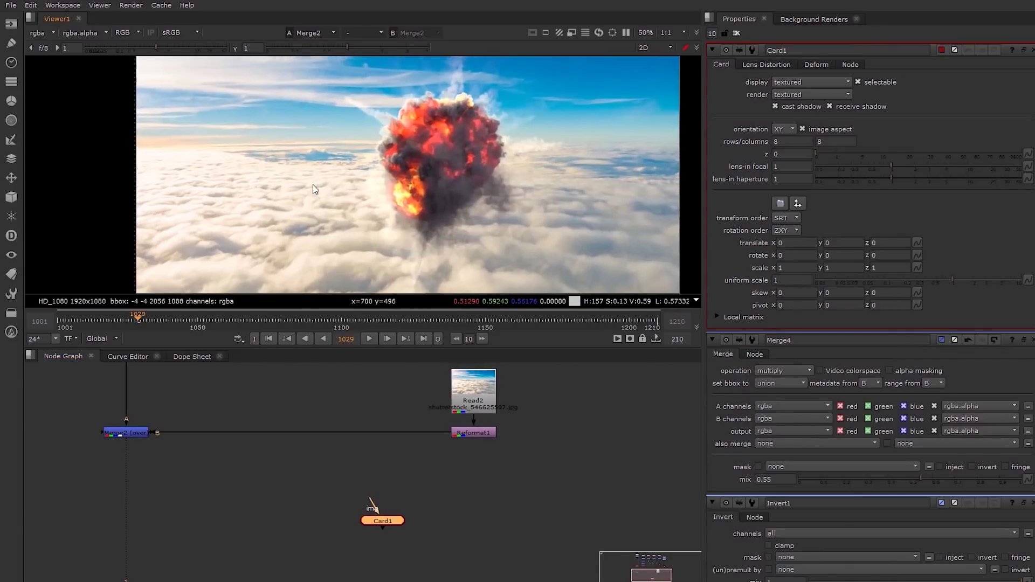
{"action": "middle_click_drag", "start_coordinate": [218, 180], "coordinate": [215, 169]}
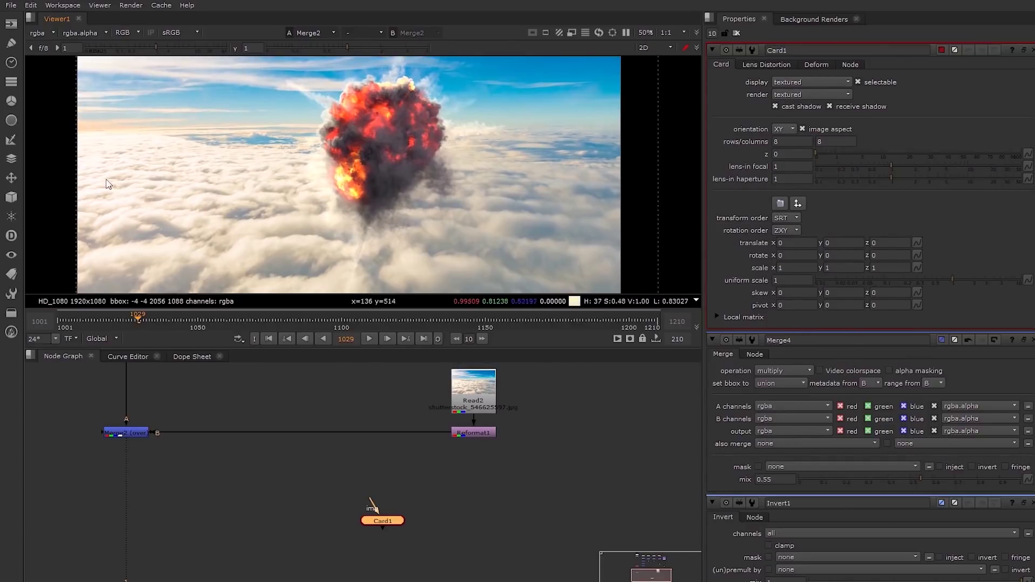
{"action": "mouse_move", "coordinate": [306, 180]}
{"action": "middle_mouse_down"}
{"action": "mouse_move", "coordinate": [324, 170]}
{"action": "mouse_move", "coordinate": [299, 171]}
{"action": "middle_mouse_up"}
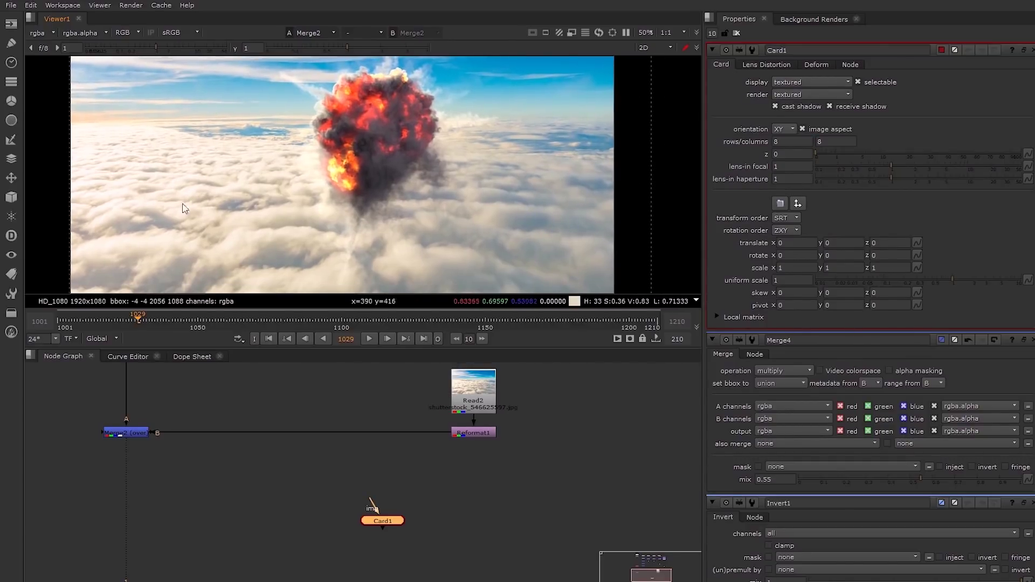
{"action": "middle_click_drag", "start_coordinate": [368, 181], "coordinate": [365, 201]}
{"action": "middle_click_drag", "start_coordinate": [477, 166], "coordinate": [442, 246]}
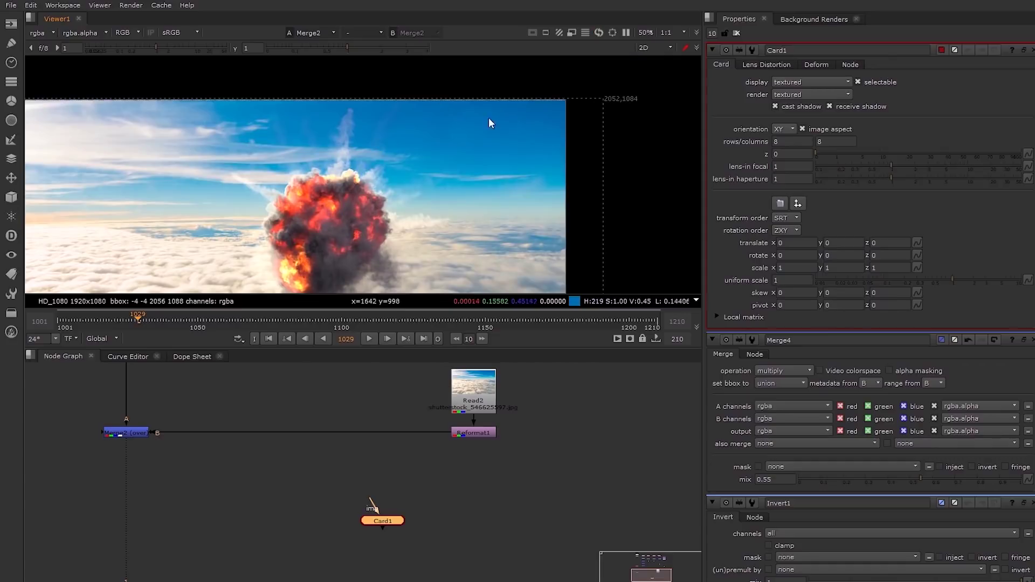
{"action": "middle_click_drag", "start_coordinate": [334, 126], "coordinate": [490, 123]}
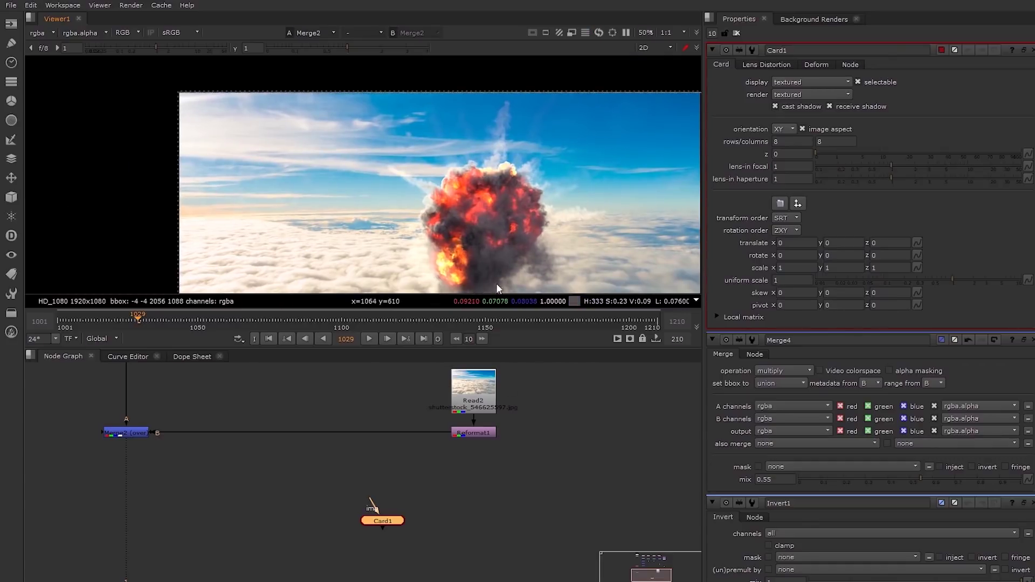
Add a Project3D node and a Camera node in the empty space beside Card1 below the clouds background.
{"action": "left_click", "coordinate": [466, 497]}
{"action": "key", "text": "Tab"}
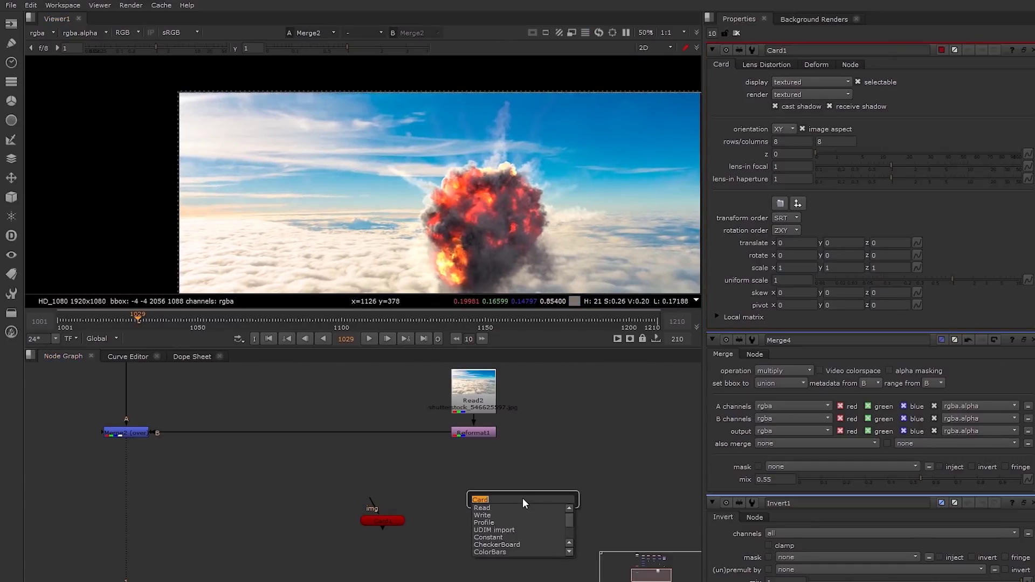
{"action": "type", "text": "pr"}
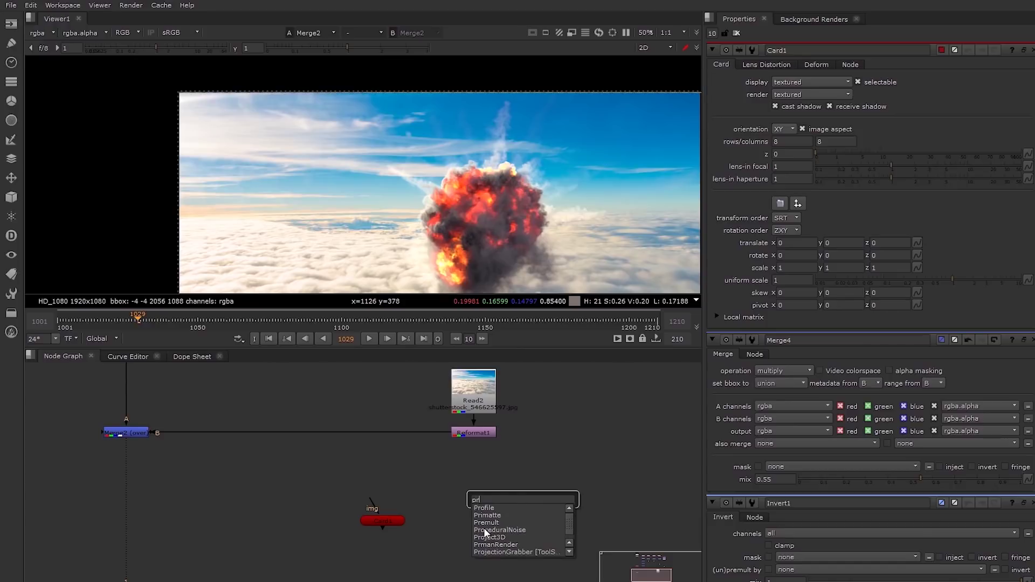
{"action": "left_click", "coordinate": [498, 537]}
{"action": "key", "text": "Tab"}
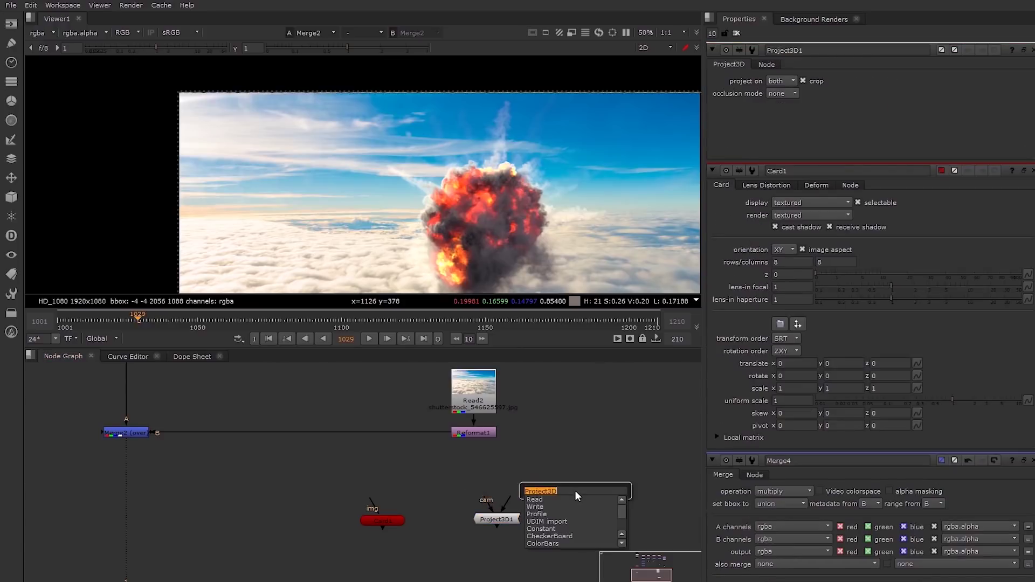
{"action": "type", "text": "ca"}
{"action": "left_click", "coordinate": [545, 522]}
{"action": "left_click_drag", "start_coordinate": [573, 492], "coordinate": [613, 505]}
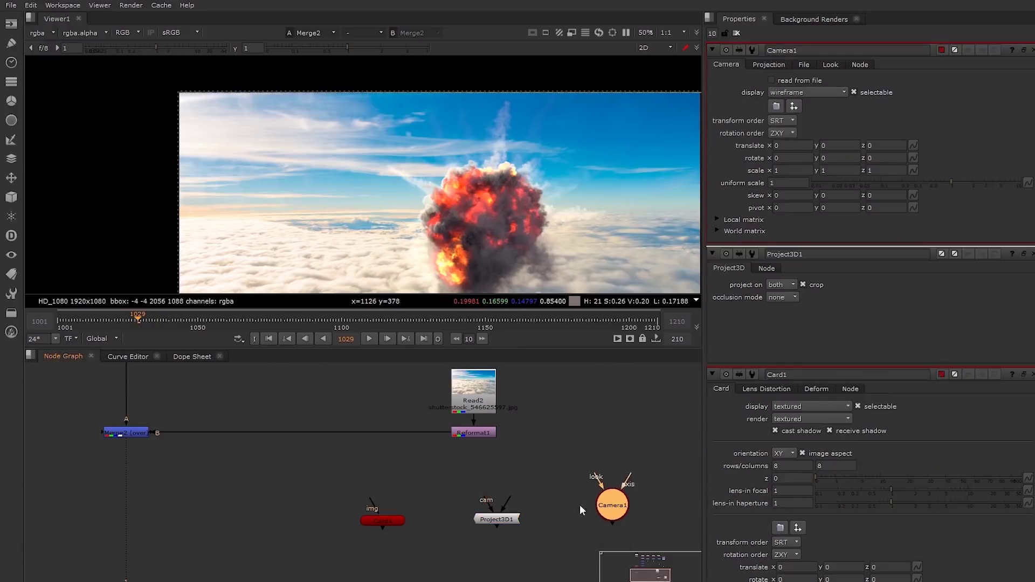
Connect Camera1 to Project3D1's cam input, feed Project3D1 from Reformat1, and align both nodes below the background branch.
{"action": "middle_click_drag", "start_coordinate": [580, 505], "coordinate": [538, 520]}
{"action": "left_click_drag", "start_coordinate": [441, 526], "coordinate": [567, 519]}
{"action": "left_click_drag", "start_coordinate": [454, 528], "coordinate": [434, 448]}
{"action": "left_click_drag", "start_coordinate": [432, 518], "coordinate": [432, 505]}
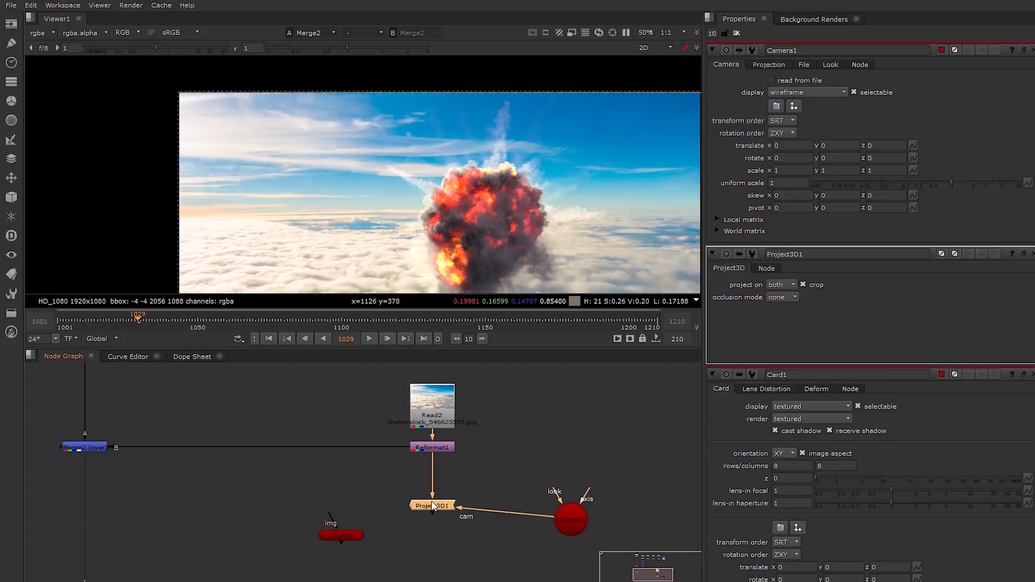
{"action": "left_click_drag", "start_coordinate": [572, 523], "coordinate": [582, 509]}
Connect Card1's img input to Project3D1 and place the card directly beneath it.
{"action": "middle_click_drag", "start_coordinate": [340, 535], "coordinate": [342, 490]}
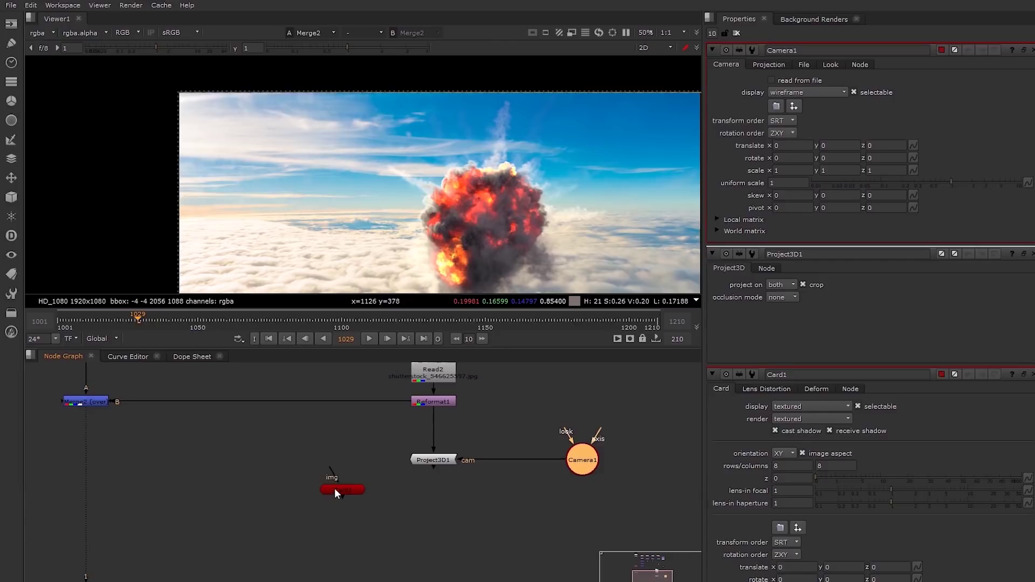
{"action": "left_click_drag", "start_coordinate": [336, 489], "coordinate": [431, 465]}
{"action": "left_click_drag", "start_coordinate": [425, 545], "coordinate": [434, 541]}
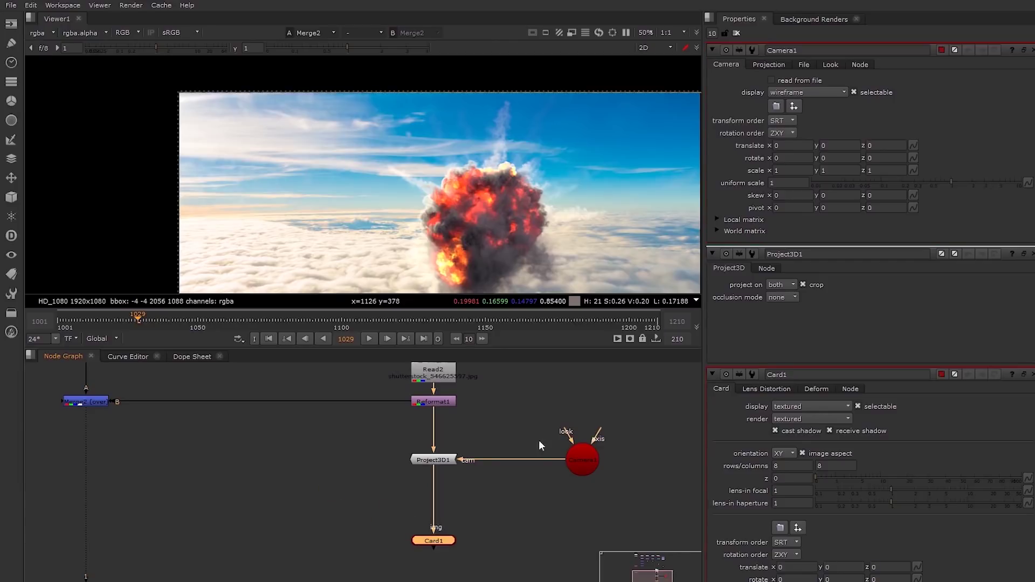
Switch the viewer to 3D and move Card1 away from the camera to about -2.138 in Z.
{"action": "key", "text": "Tab"}
{"action": "left_click_drag", "start_coordinate": [496, 217], "coordinate": [211, 136], "text": "ctrl"}
{"action": "middle_click_drag", "start_coordinate": [272, 163], "coordinate": [314, 175]}
{"action": "scroll", "coordinate": [250, 175], "scroll_direction": "up", "scroll_amount": 3}
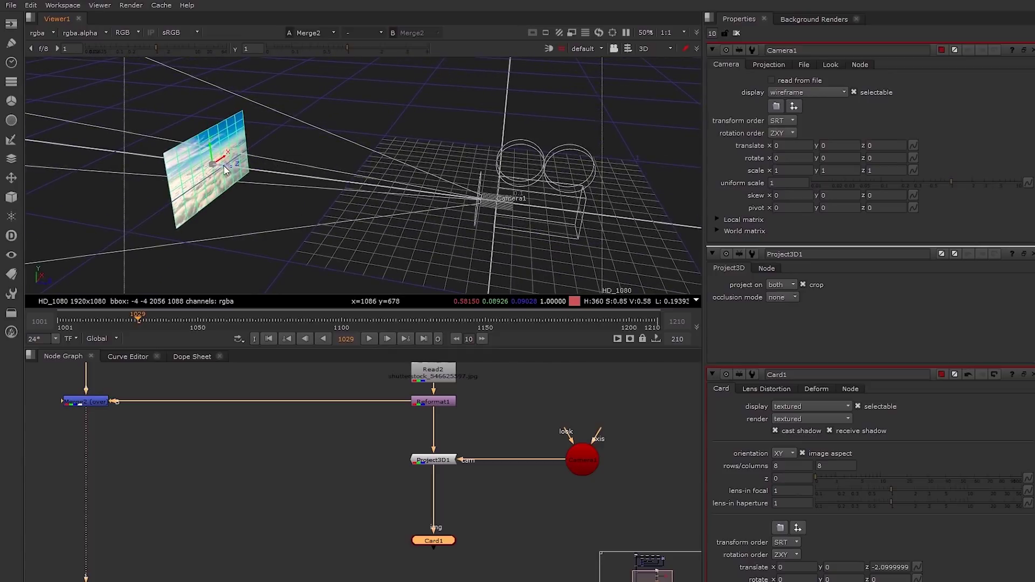
{"action": "left_click_drag", "start_coordinate": [224, 166], "coordinate": [220, 165]}
Undo the accidental camera scale change and set Card1's uniform scale to 2.55.
{"action": "left_click_drag", "start_coordinate": [952, 182], "coordinate": [959, 181]}
{"action": "key", "text": "ctrl+z"}
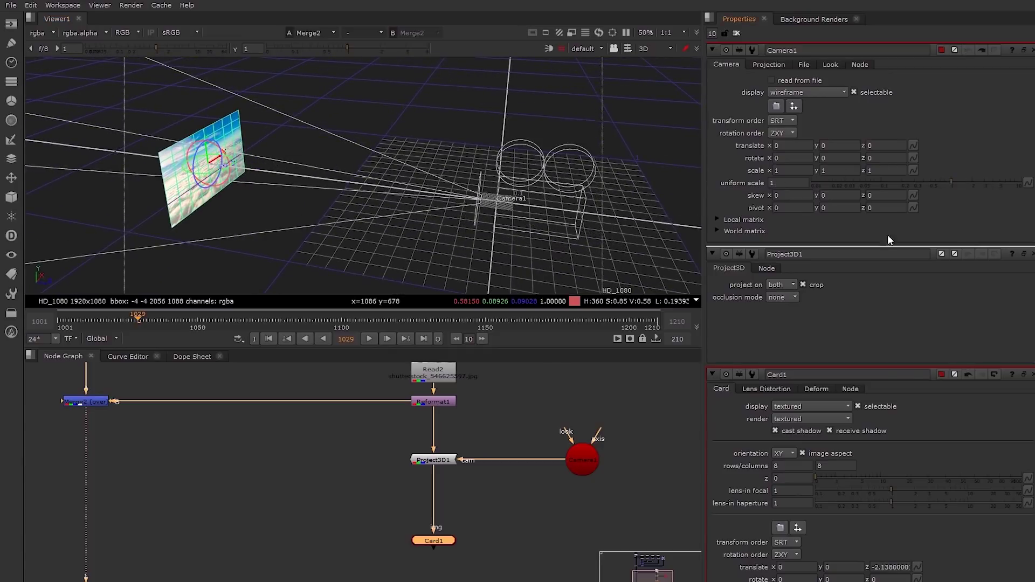
{"action": "double_click", "coordinate": [436, 540]}
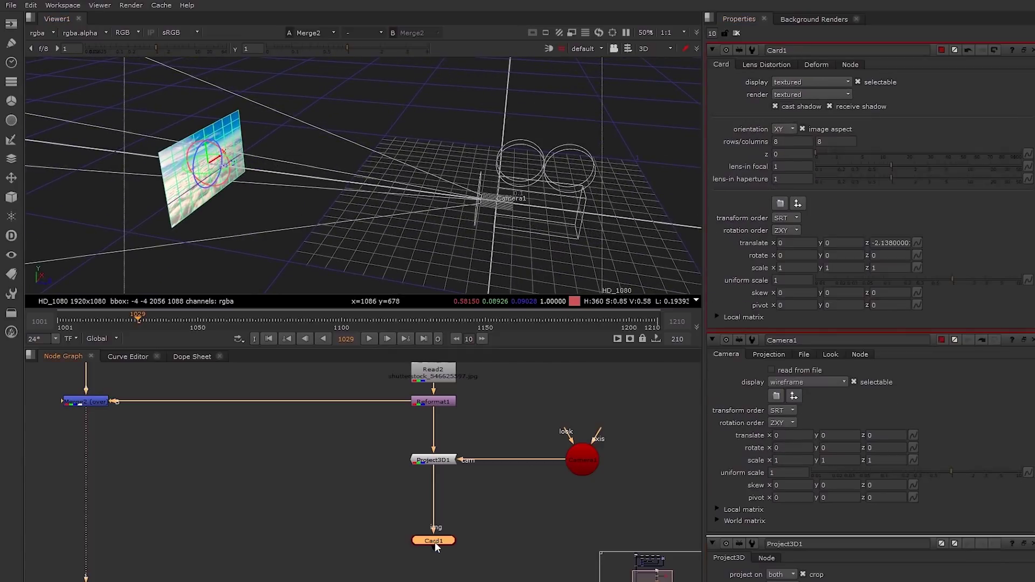
{"action": "left_click_drag", "start_coordinate": [915, 277], "coordinate": [980, 280]}
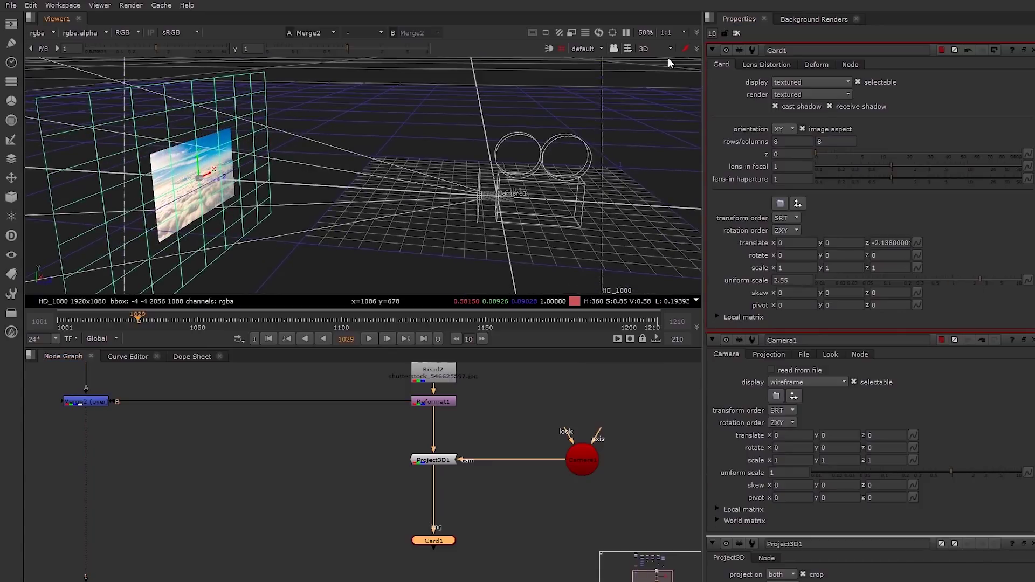
Clear the open node properties, duplicate Card1, and connect the copy's img input to Project3D1.
{"action": "left_click", "coordinate": [736, 33]}
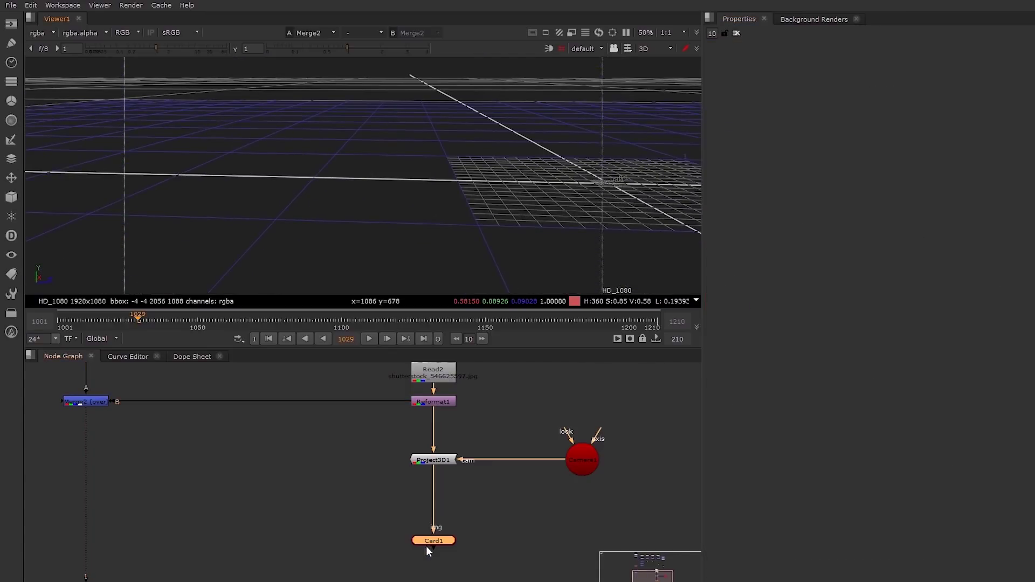
{"action": "double_click", "coordinate": [426, 545]}
{"action": "key", "text": "ctrl+c"}
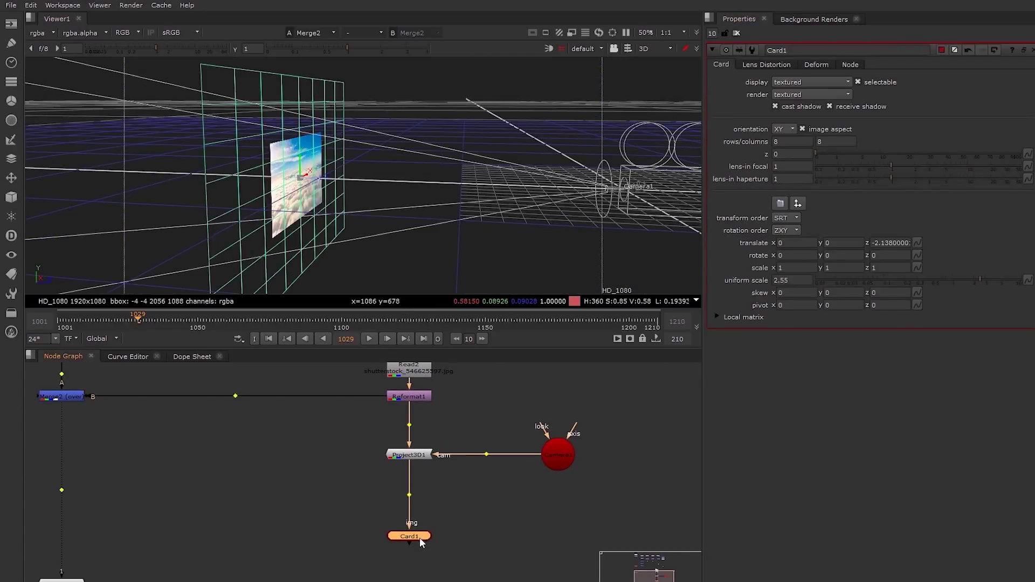
{"action": "left_click", "coordinate": [467, 531]}
{"action": "key", "text": "ctrl+v"}
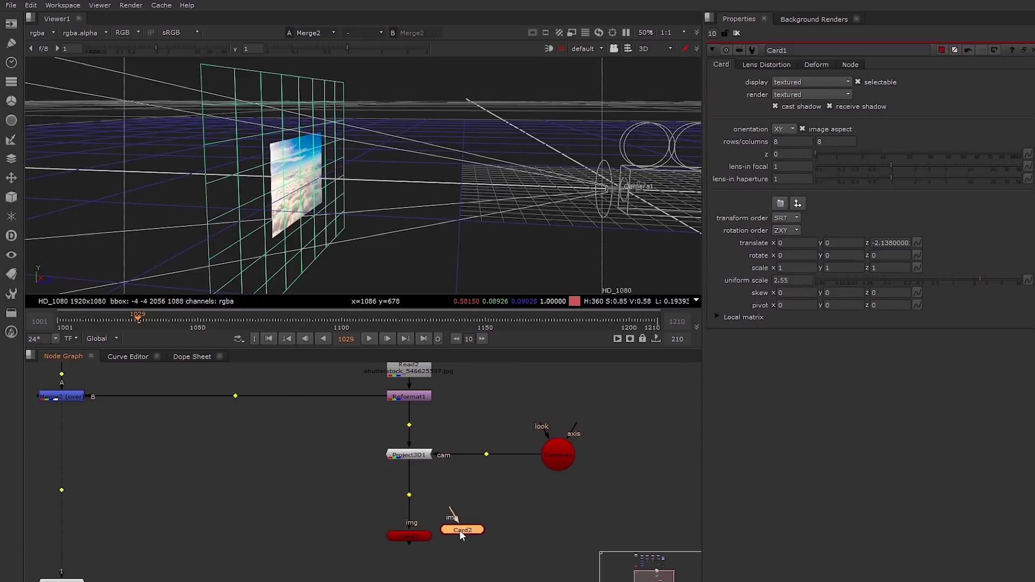
{"action": "left_click_drag", "start_coordinate": [451, 509], "coordinate": [424, 456]}
{"action": "double_click", "coordinate": [463, 531]}
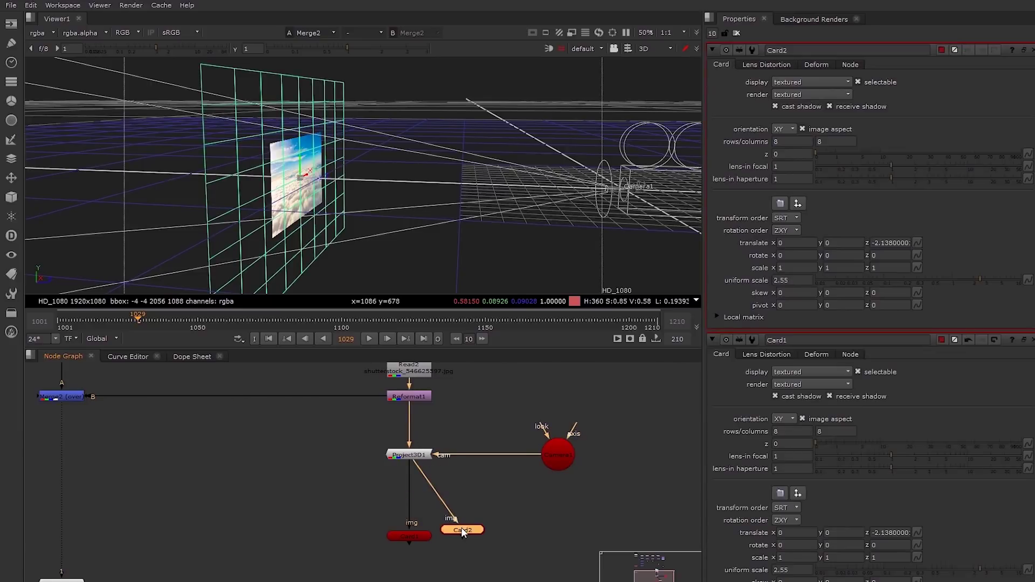
Set Card2's X rotation to -85 to lay it down as a ground plane.
{"action": "left_click_drag", "start_coordinate": [379, 221], "coordinate": [386, 239], "text": "ctrl"}
{"action": "left_click", "coordinate": [787, 259]}
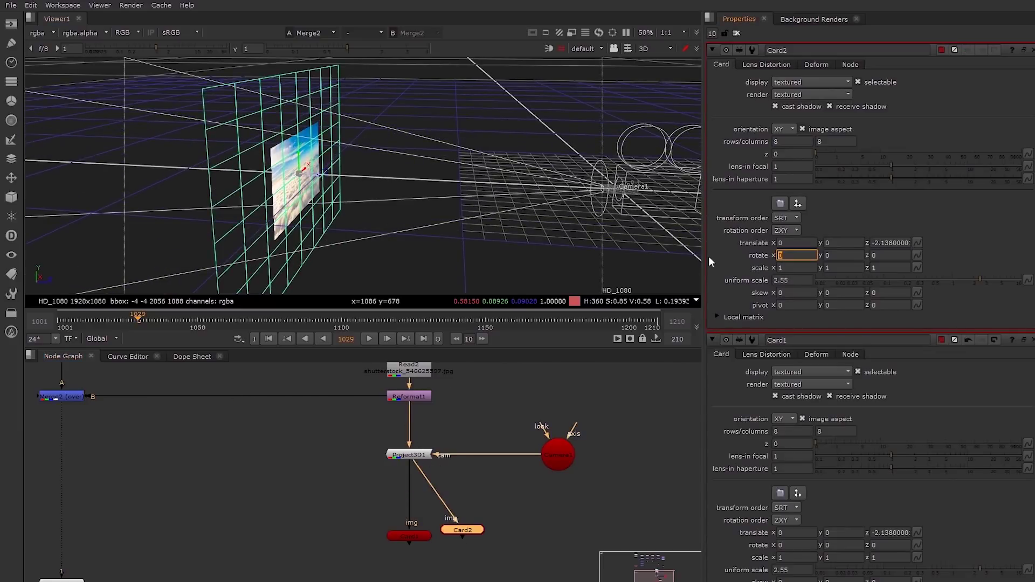
{"action": "type", "text": "-85"}
{"action": "key", "text": "Return"}
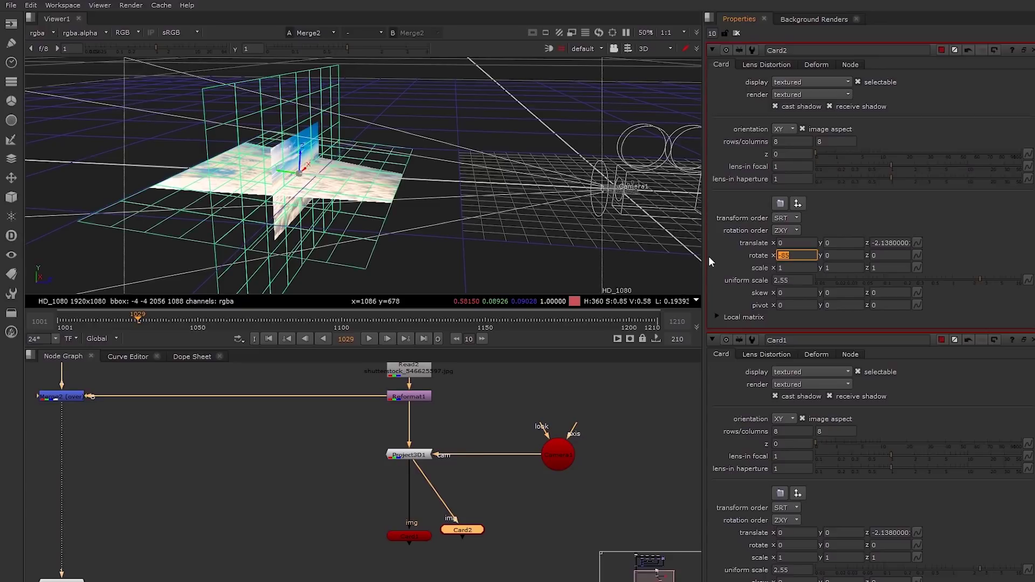
Set Card2's Y scale to 1.85 and position the card at about -0.007 in Y and -2.063 in Z.
{"action": "left_click_drag", "start_coordinate": [319, 194], "coordinate": [372, 182], "text": "ctrl"}
{"action": "left_click_drag", "start_coordinate": [470, 201], "coordinate": [455, 191], "text": "ctrl"}
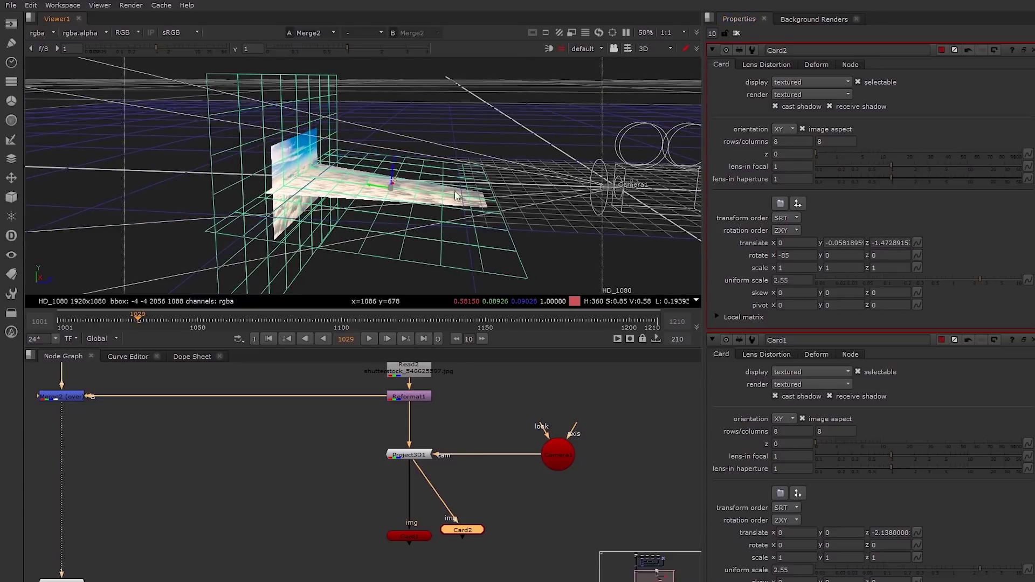
{"action": "left_click_drag", "start_coordinate": [854, 266], "coordinate": [859, 267], "text": "ctrl"}
{"action": "left_click_drag", "start_coordinate": [345, 202], "coordinate": [248, 181], "text": "ctrl"}
{"action": "scroll", "coordinate": [400, 217], "scroll_direction": "up", "scroll_amount": 3}
{"action": "left_click_drag", "start_coordinate": [248, 181], "coordinate": [283, 186], "text": "ctrl"}
{"action": "scroll", "coordinate": [323, 276], "scroll_direction": "down", "scroll_amount": 3}
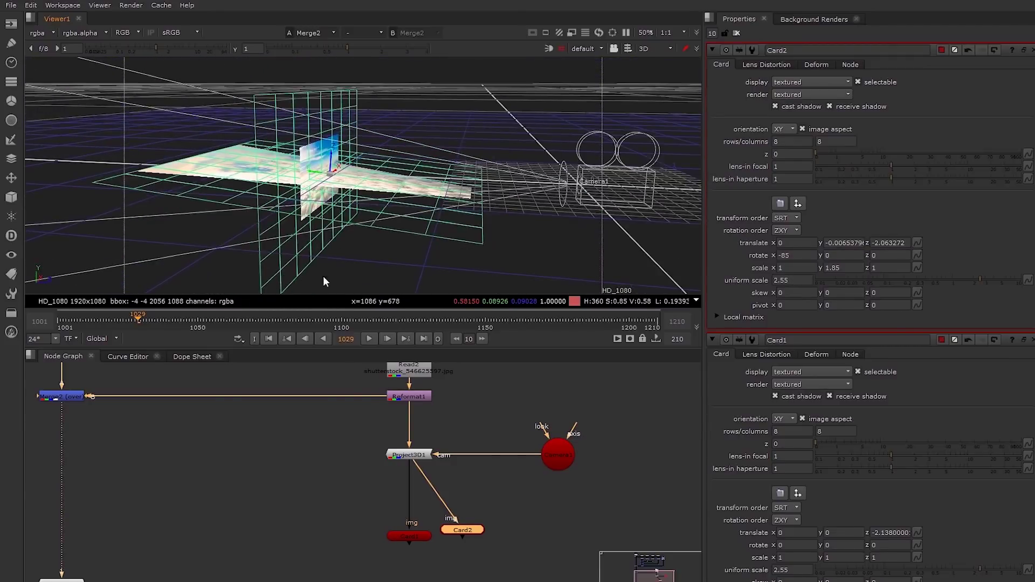
Raise the vertical sky card, Card1, above the cloud plane to about 0.714 in Y.
{"action": "left_click", "coordinate": [323, 276]}
{"action": "left_click_drag", "start_coordinate": [304, 264], "coordinate": [400, 197], "text": "ctrl"}
{"action": "left_click", "coordinate": [400, 197]}
{"action": "left_click_drag", "start_coordinate": [323, 225], "coordinate": [306, 225], "text": "ctrl"}
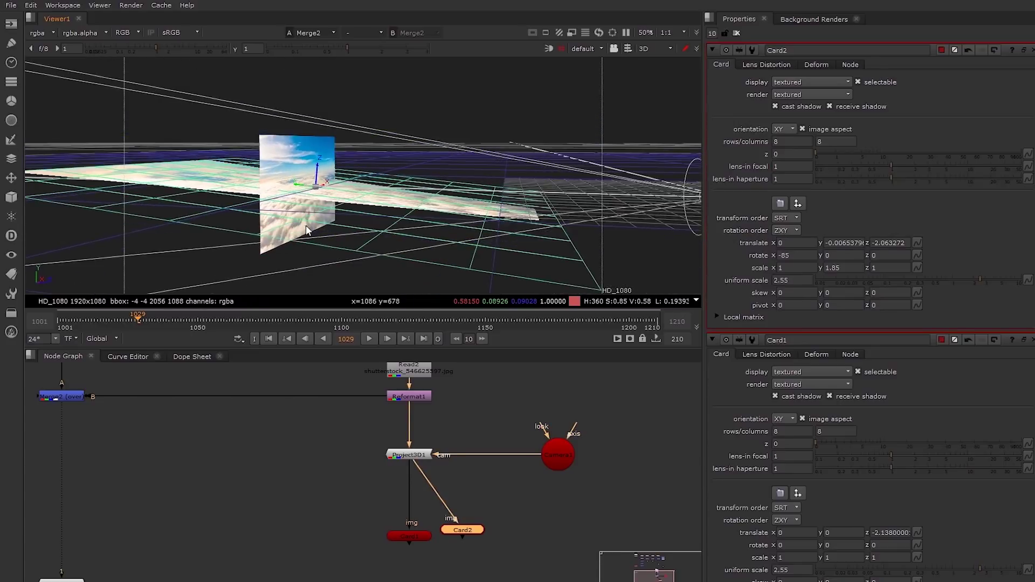
{"action": "left_click", "coordinate": [271, 148]}
{"action": "left_click_drag", "start_coordinate": [310, 174], "coordinate": [590, 130]}
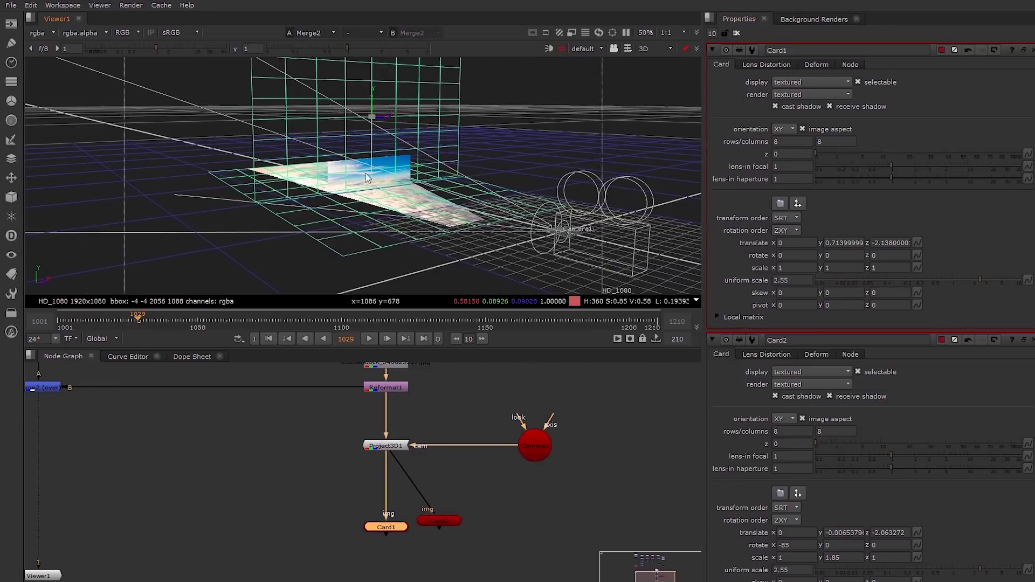
{"action": "left_click_drag", "start_coordinate": [367, 178], "coordinate": [447, 249], "text": "ctrl"}
{"action": "left_click_drag", "start_coordinate": [483, 204], "coordinate": [674, 151], "text": "ctrl"}
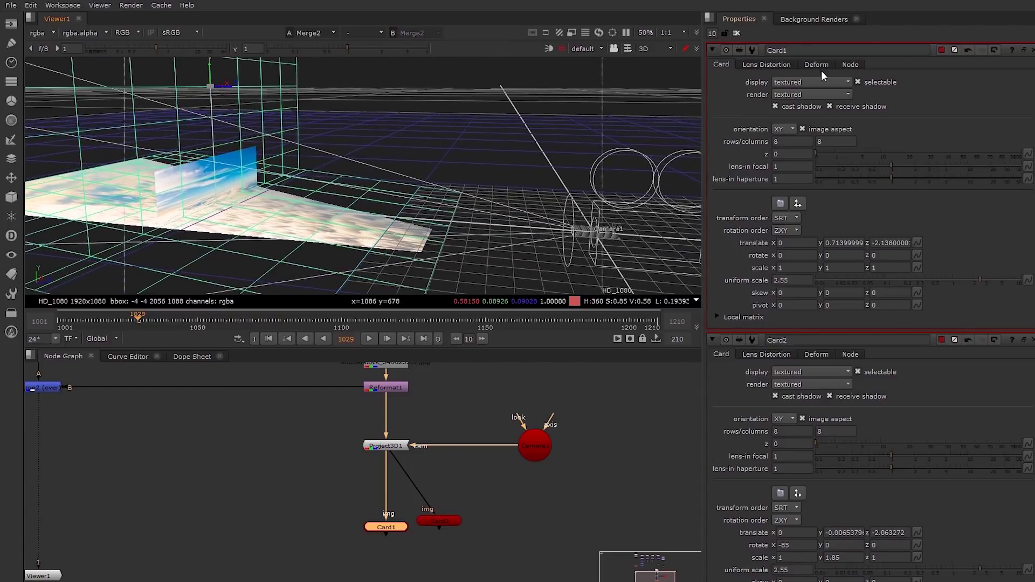
Duplicate Camera1 in the node graph and place the copy below it.
{"action": "scroll", "coordinate": [492, 436], "scroll_direction": "down", "scroll_amount": 11}
{"action": "left_click", "coordinate": [377, 493]}
{"action": "scroll", "coordinate": [503, 446], "scroll_direction": "up", "scroll_amount": 10}
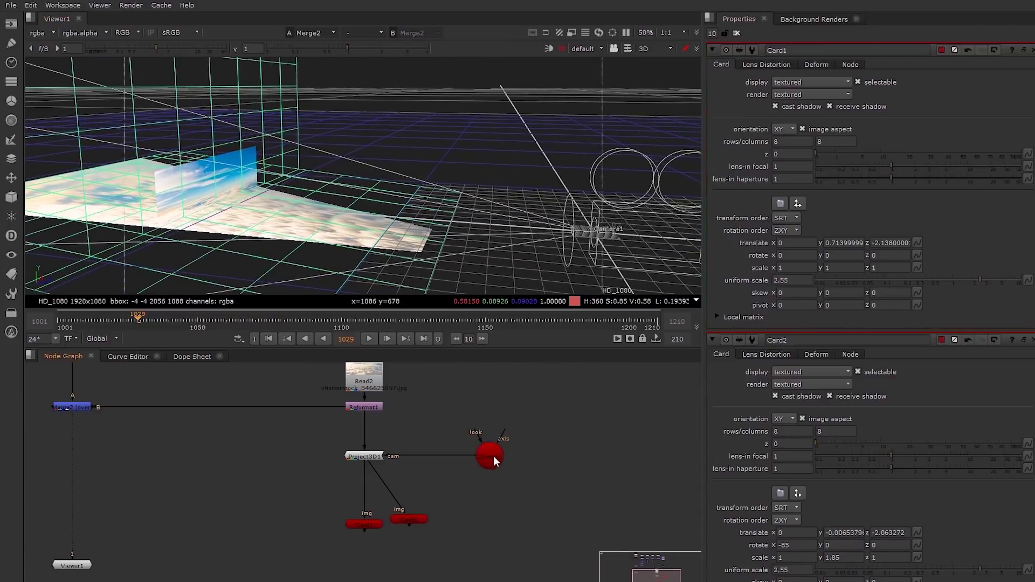
{"action": "key", "text": "ctrl+c"}
{"action": "key", "text": "ctrl+v"}
Set Camera2's node tile color to pure green.
{"action": "double_click", "coordinate": [513, 549]}
{"action": "left_click", "coordinate": [942, 50]}
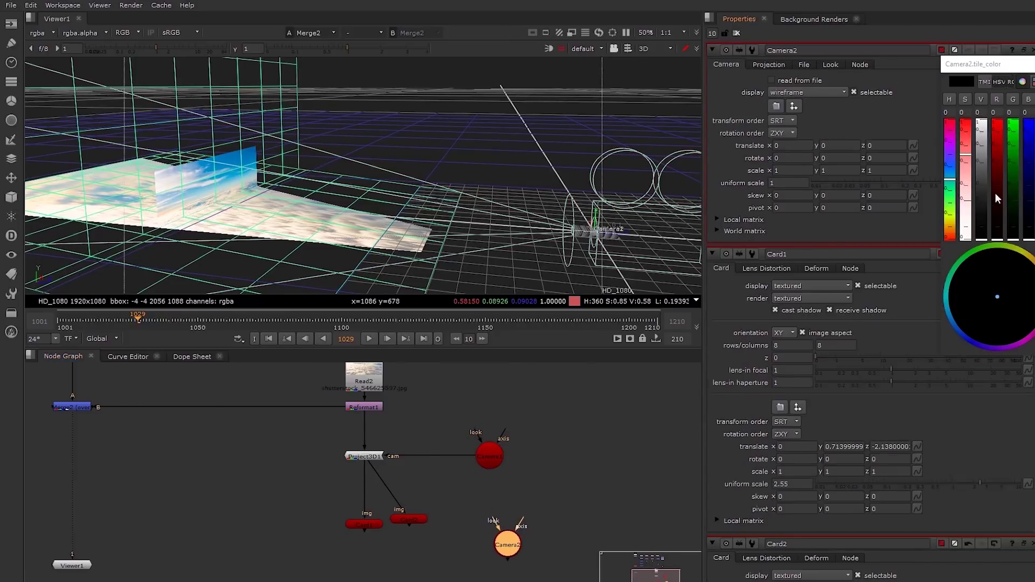
{"action": "left_click_drag", "start_coordinate": [1008, 212], "coordinate": [1022, 98]}
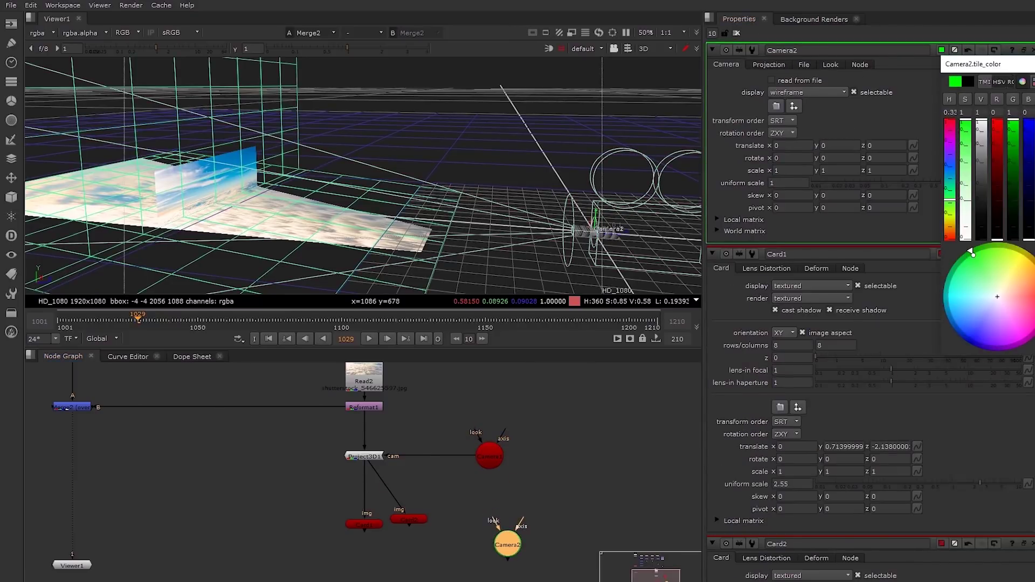
Add a ScanlineRender node below the cards and connect its cam input to Camera2.
{"action": "middle_click_drag", "start_coordinate": [553, 498], "coordinate": [581, 422]}
{"action": "key", "text": "Tab"}
{"action": "type", "text": "scal"}
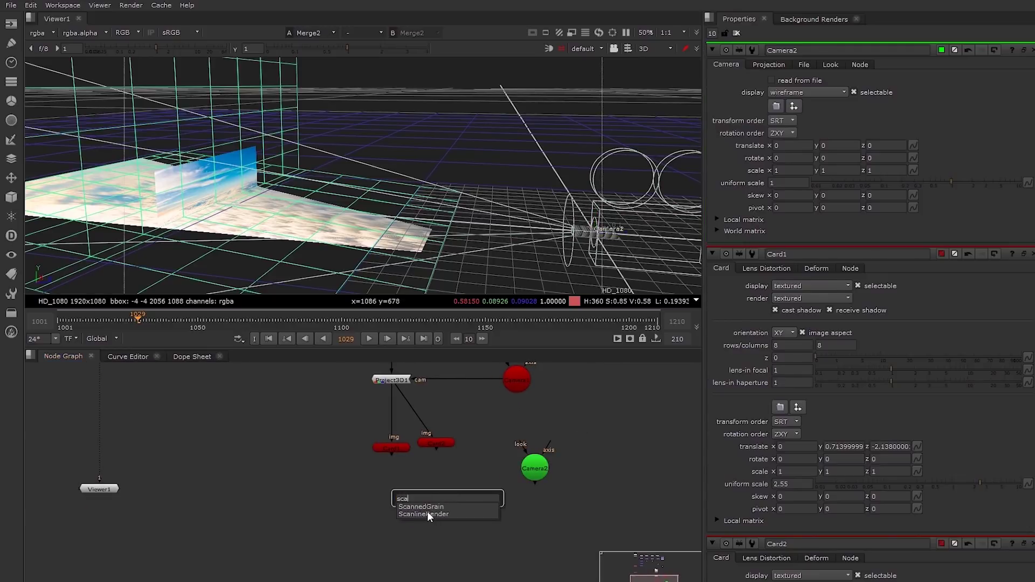
{"action": "left_click", "coordinate": [427, 514]}
{"action": "left_click_drag", "start_coordinate": [431, 508], "coordinate": [543, 519]}
Add a Scene node that takes both cards and feeds the obj/scn input of ScanlineRender1.
{"action": "left_click", "coordinate": [368, 477]}
{"action": "key", "text": "Tab"}
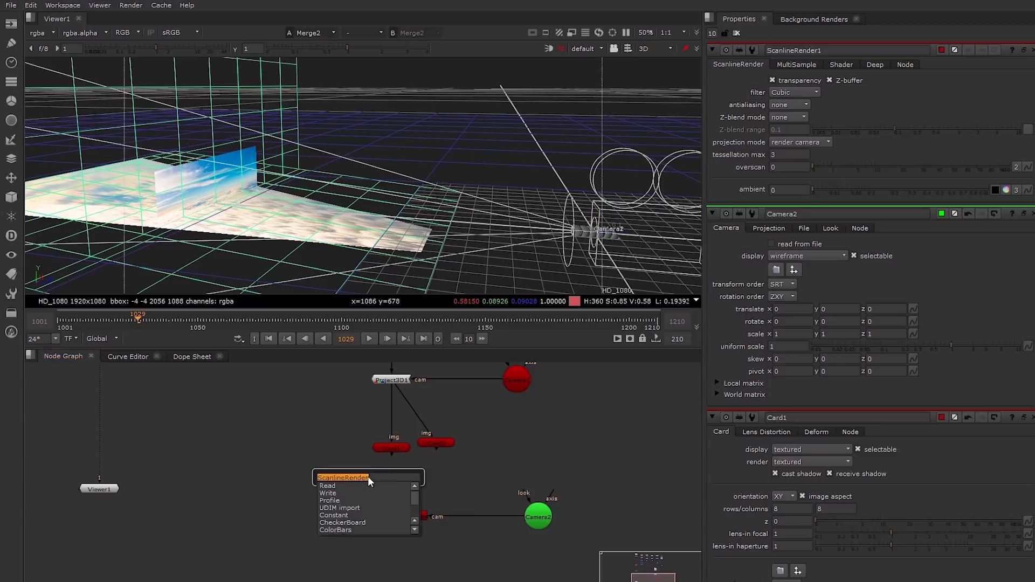
{"action": "type", "text": "sc"}
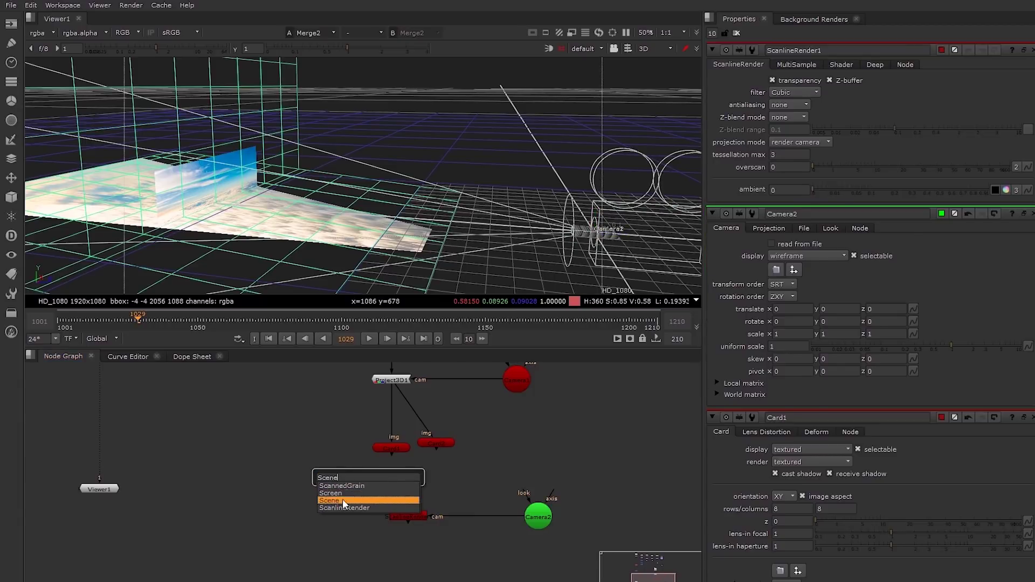
{"action": "left_click", "coordinate": [342, 500]}
Arrange both cards, the Scene, the ScanlineRender and Camera2 into a tidy layout below Project3D1.
{"action": "left_click_drag", "start_coordinate": [400, 499], "coordinate": [377, 437]}
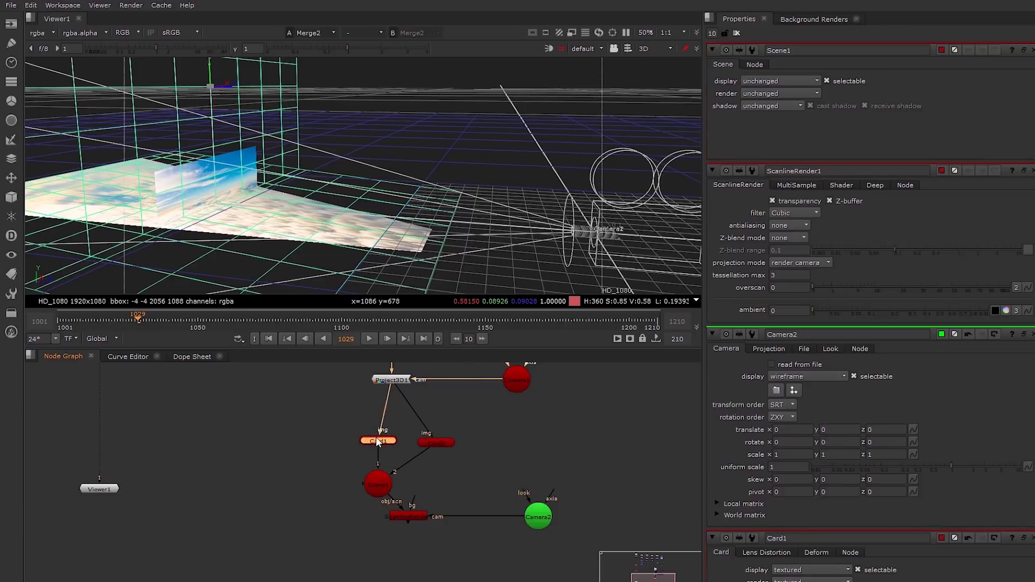
{"action": "left_click_drag", "start_coordinate": [438, 442], "coordinate": [431, 442]}
{"action": "left_click", "coordinate": [381, 481]}
{"action": "left_click_drag", "start_coordinate": [383, 485], "coordinate": [391, 478]}
{"action": "left_click_drag", "start_coordinate": [416, 519], "coordinate": [386, 532]}
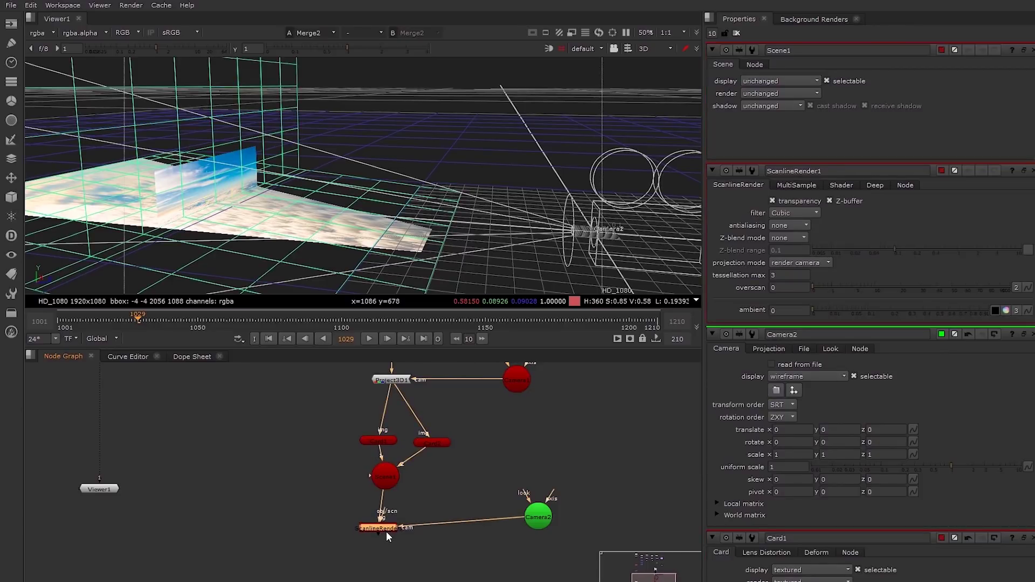
{"action": "left_click_drag", "start_coordinate": [535, 517], "coordinate": [538, 531]}
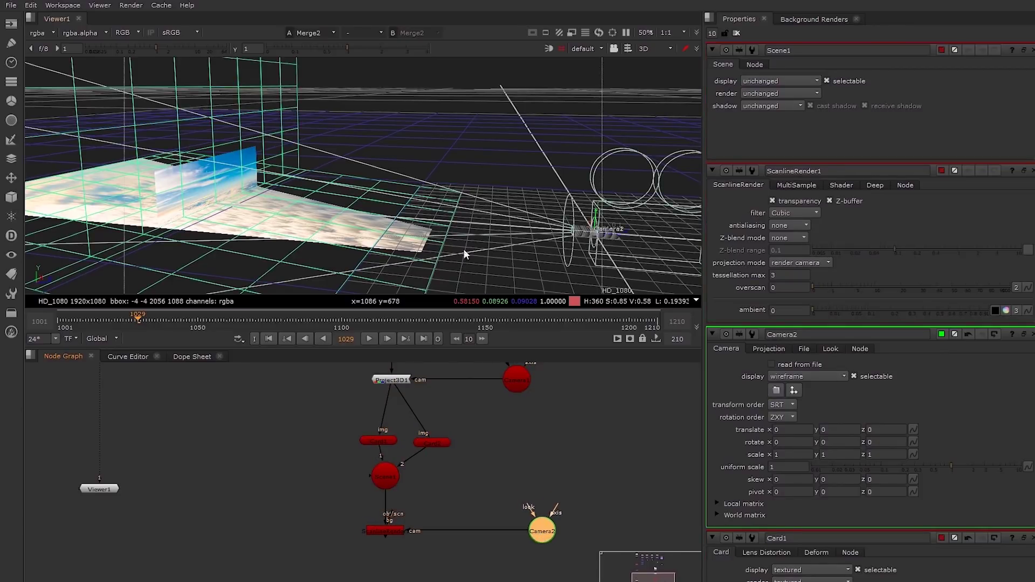
Clear all open node properties and open those of ScanlineRender1.
{"action": "left_click_drag", "start_coordinate": [458, 230], "coordinate": [426, 226], "text": "ctrl"}
{"action": "left_click", "coordinate": [736, 33]}
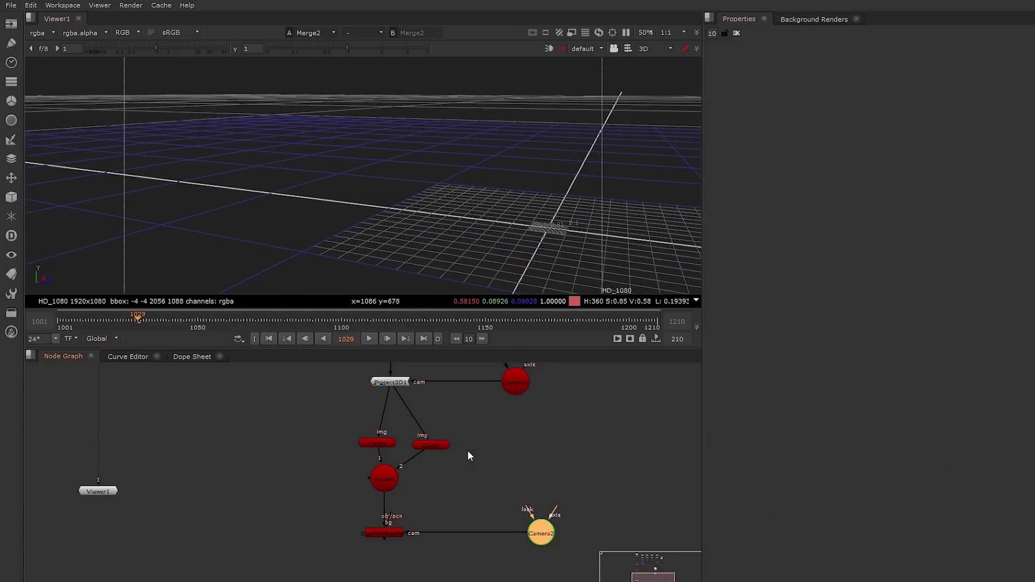
{"action": "middle_click_drag", "start_coordinate": [468, 450], "coordinate": [441, 468]}
{"action": "left_click", "coordinate": [353, 545]}
{"action": "double_click", "coordinate": [353, 544]}
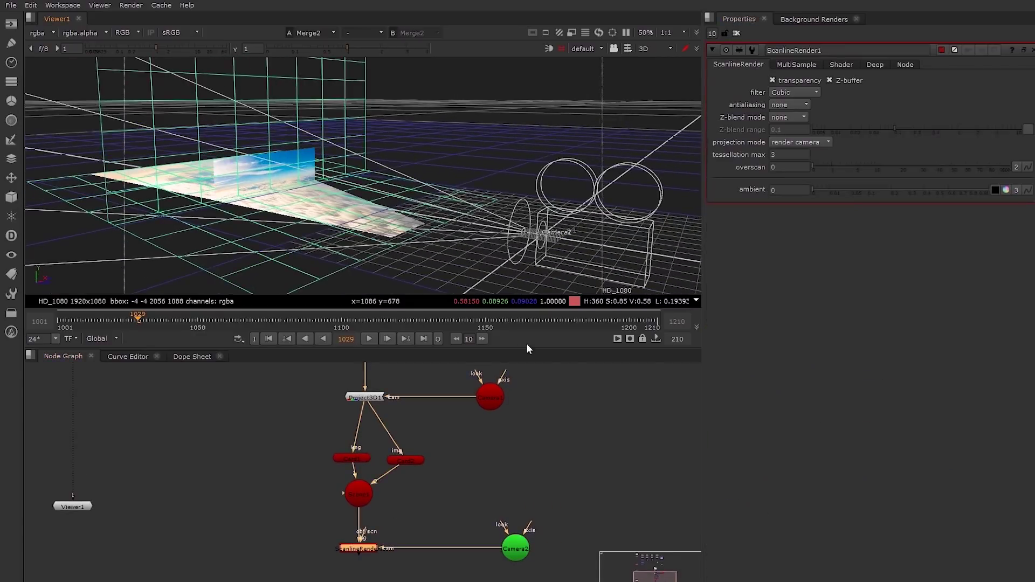
Set the display of the projection camera, Camera1, to off.
{"action": "double_click", "coordinate": [488, 396]}
{"action": "left_click", "coordinate": [807, 92]}
{"action": "left_click", "coordinate": [810, 79]}
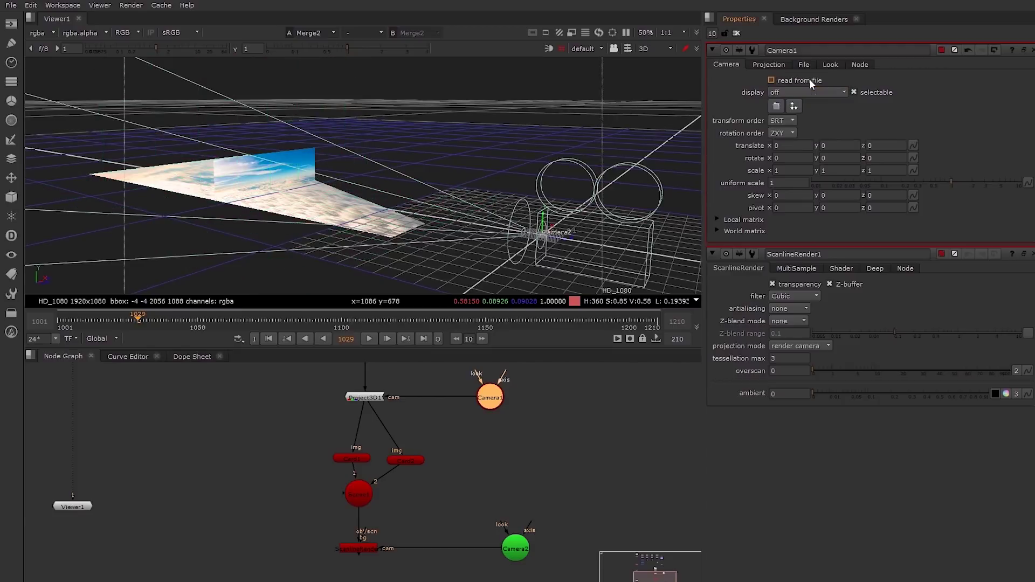
{"action": "left_click_drag", "start_coordinate": [520, 140], "coordinate": [534, 145], "text": "ctrl"}
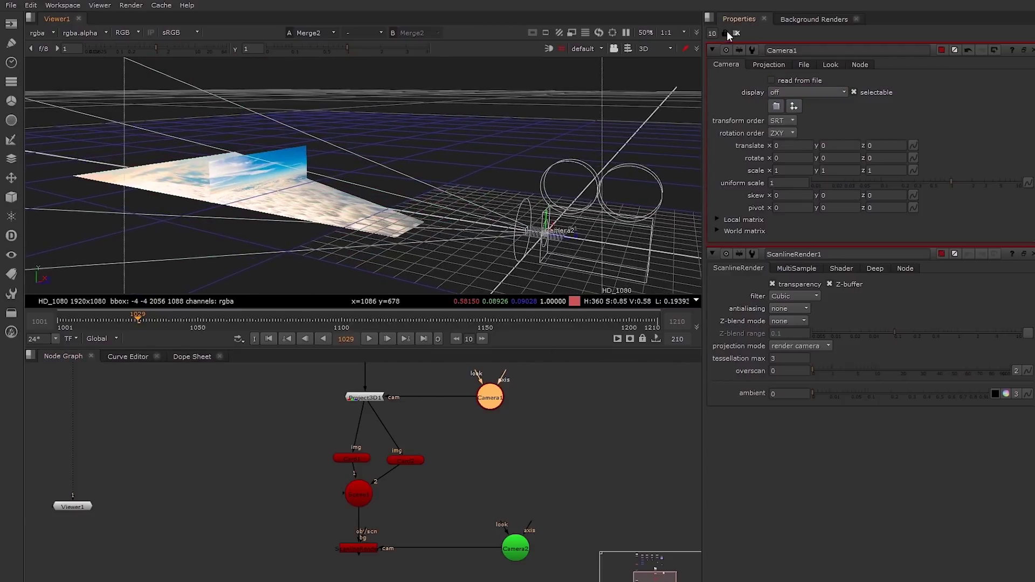
Open the properties of Camera2 and view the output of the Copy1 node.
{"action": "double_click", "coordinate": [522, 552]}
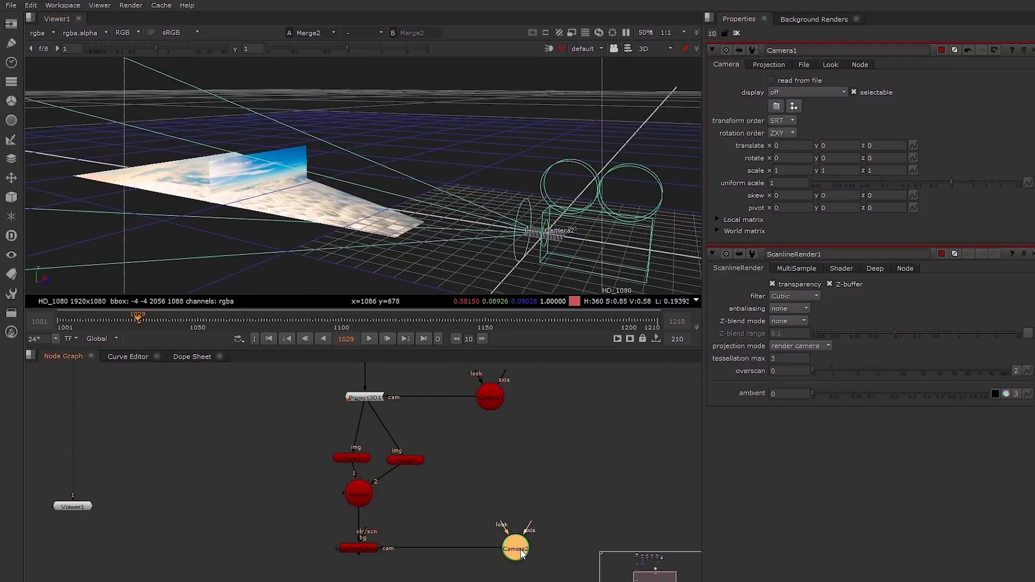
{"action": "middle_click_drag", "start_coordinate": [498, 242], "coordinate": [576, 272]}
{"action": "scroll", "coordinate": [434, 427], "scroll_direction": "down", "scroll_amount": 3}
{"action": "middle_click_drag", "start_coordinate": [260, 386], "coordinate": [316, 493]}
{"action": "scroll", "coordinate": [304, 386], "scroll_direction": "up", "scroll_amount": 4}
{"action": "scroll", "coordinate": [296, 458], "scroll_direction": "down", "scroll_amount": 2}
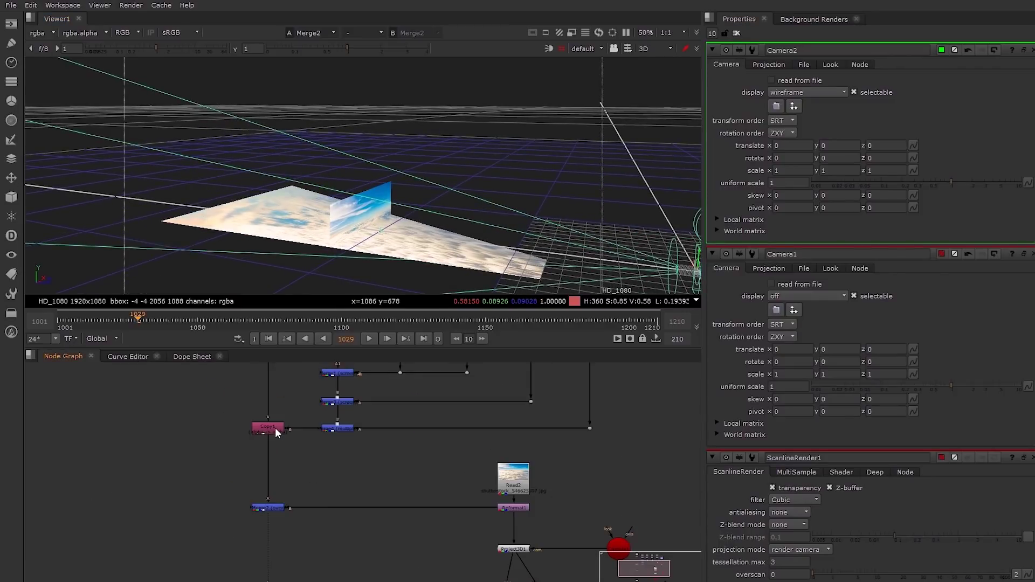
{"action": "left_click", "coordinate": [275, 428]}
{"action": "key", "text": "1"}
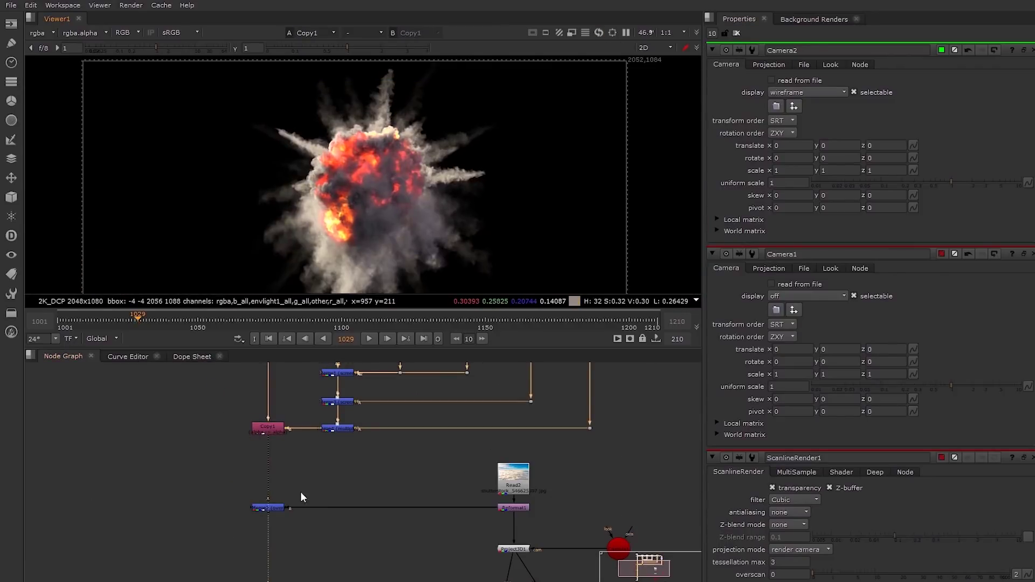
Add a Card node and feed its img input from Copy1's explosion output.
{"action": "middle_click_drag", "start_coordinate": [336, 551], "coordinate": [335, 507]}
{"action": "left_click", "coordinate": [335, 507]}
{"action": "key", "text": "Tab"}
{"action": "type", "text": "ca"}
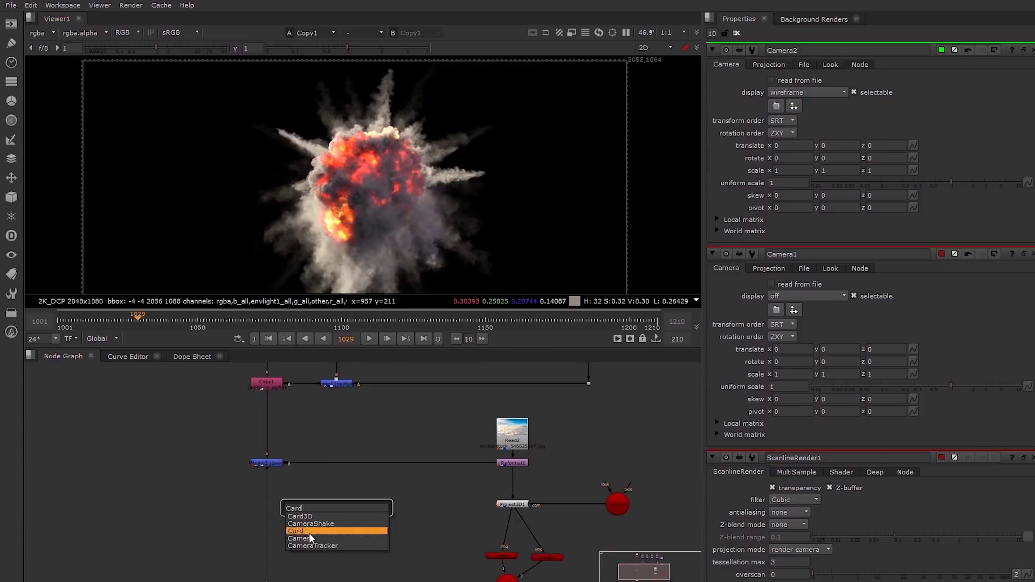
{"action": "left_click", "coordinate": [309, 532]}
{"action": "left_click_drag", "start_coordinate": [279, 391], "coordinate": [275, 386]}
Place Card3 beside the other two cards and connect it to Scene1 as input 3.
{"action": "middle_click_drag", "start_coordinate": [373, 497], "coordinate": [348, 457]}
{"action": "left_click_drag", "start_coordinate": [324, 471], "coordinate": [420, 531]}
{"action": "middle_click_drag", "start_coordinate": [435, 546], "coordinate": [398, 508]}
{"action": "scroll", "coordinate": [405, 511], "scroll_direction": "up", "scroll_amount": 3}
{"action": "left_click_drag", "start_coordinate": [451, 506], "coordinate": [343, 468]}
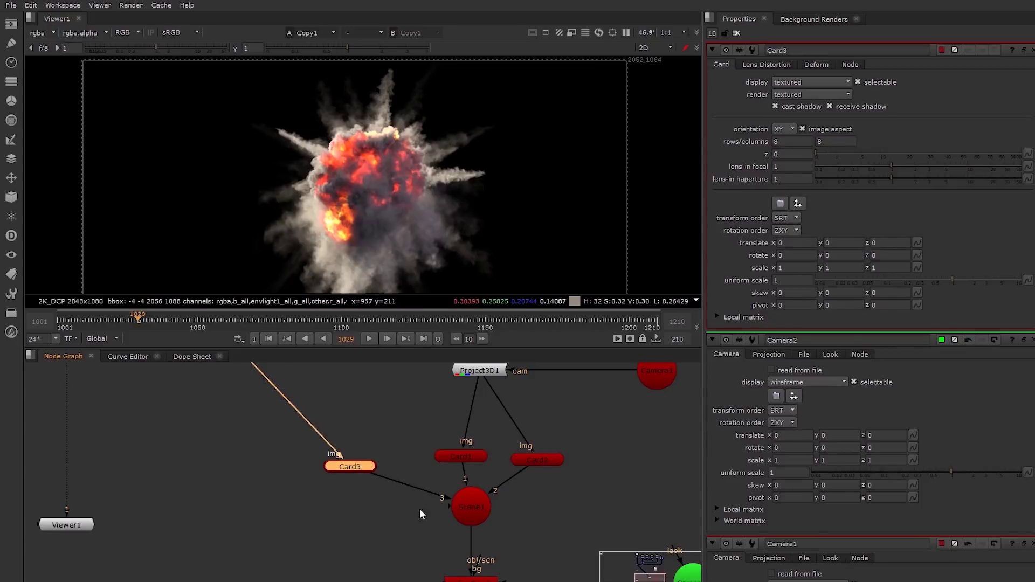
{"action": "middle_click_drag", "start_coordinate": [419, 509], "coordinate": [411, 505]}
{"action": "left_click_drag", "start_coordinate": [346, 465], "coordinate": [350, 494]}
Move the explosion card, Card3, back in the 3D scene to about -1.09 in translate Z.
{"action": "key", "text": "Tab"}
{"action": "left_click_drag", "start_coordinate": [415, 209], "coordinate": [491, 197], "text": "ctrl"}
{"action": "left_click_drag", "start_coordinate": [571, 218], "coordinate": [480, 204]}
{"action": "scroll", "coordinate": [396, 199], "scroll_direction": "up", "scroll_amount": 3}
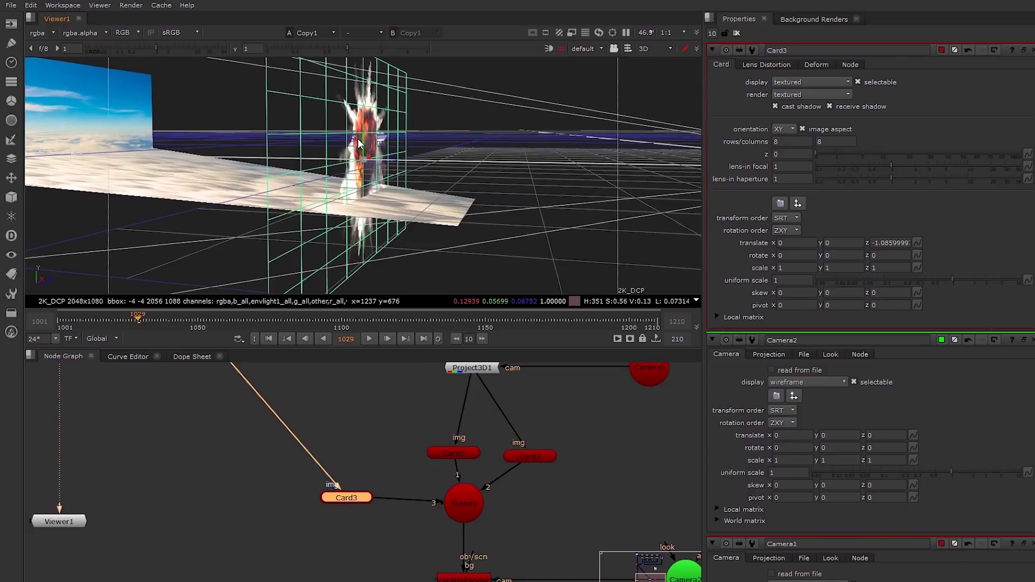
Reduce Card3's uniform scale to 0.35 and lower it slightly to -0.0015 in translate Y.
{"action": "left_click_drag", "start_coordinate": [933, 281], "coordinate": [914, 281]}
{"action": "left_click_drag", "start_coordinate": [468, 212], "coordinate": [437, 164], "text": "ctrl"}
{"action": "left_click_drag", "start_coordinate": [918, 280], "coordinate": [922, 280]}
{"action": "scroll", "coordinate": [481, 185], "scroll_direction": "up", "scroll_amount": 8}
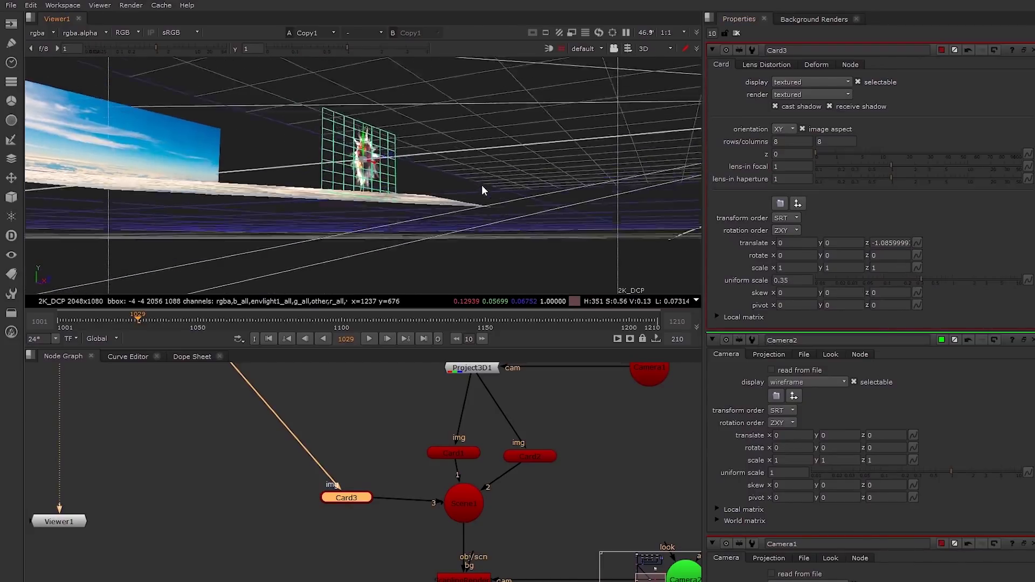
{"action": "left_click_drag", "start_coordinate": [499, 189], "coordinate": [366, 80], "text": "ctrl"}
{"action": "scroll", "coordinate": [347, 211], "scroll_direction": "down", "scroll_amount": 6}
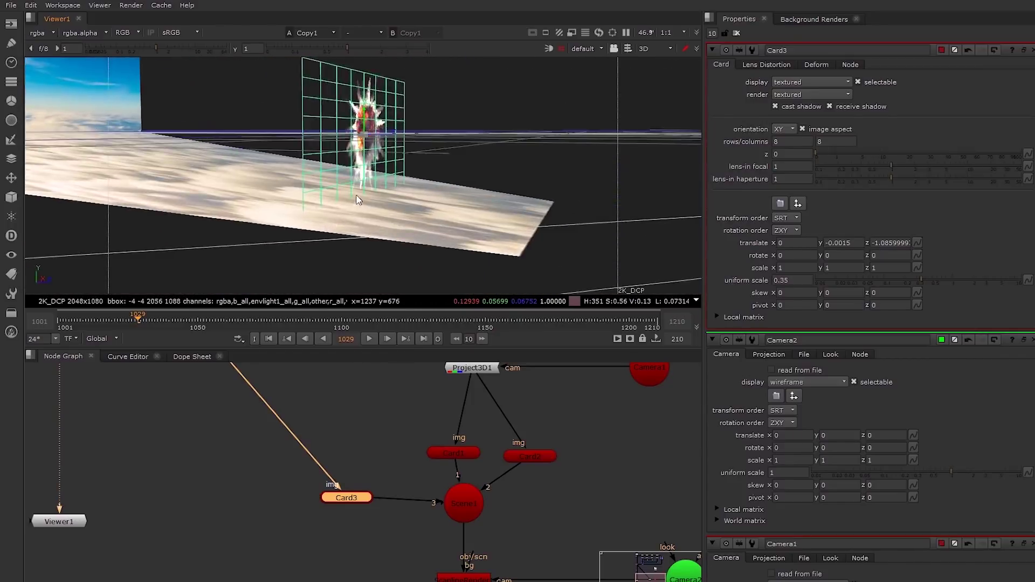
View ScanlineRender1's output to examine how the explosion card sits over the clouds, and return to the 3D view.
{"action": "key", "text": "Tab"}
{"action": "middle_click_drag", "start_coordinate": [478, 574], "coordinate": [457, 474]}
{"action": "left_click", "coordinate": [457, 474]}
{"action": "key", "text": "1"}
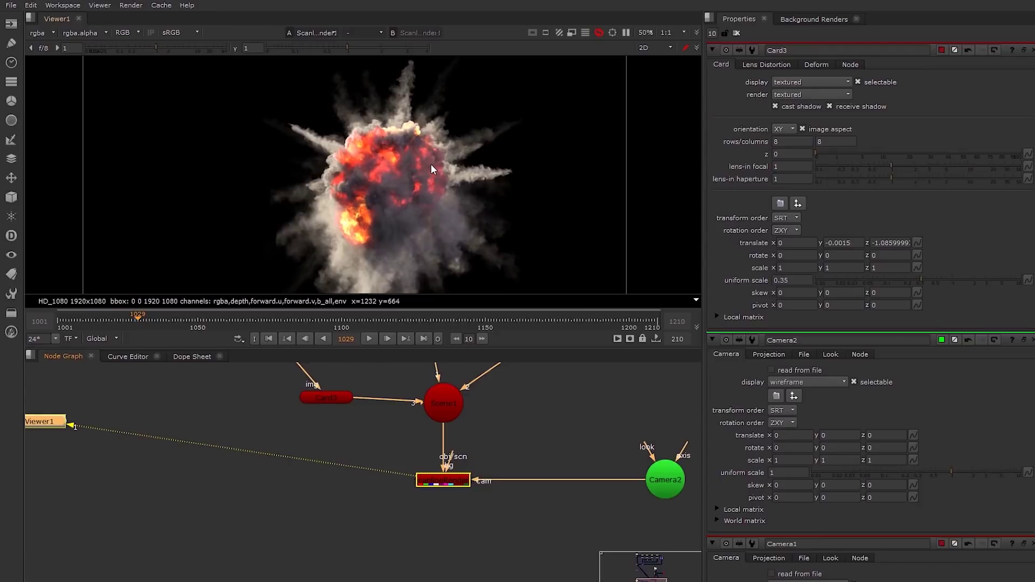
{"action": "scroll", "coordinate": [397, 167], "scroll_direction": "up", "scroll_amount": 2}
{"action": "scroll", "coordinate": [397, 172], "scroll_direction": "down", "scroll_amount": 2}
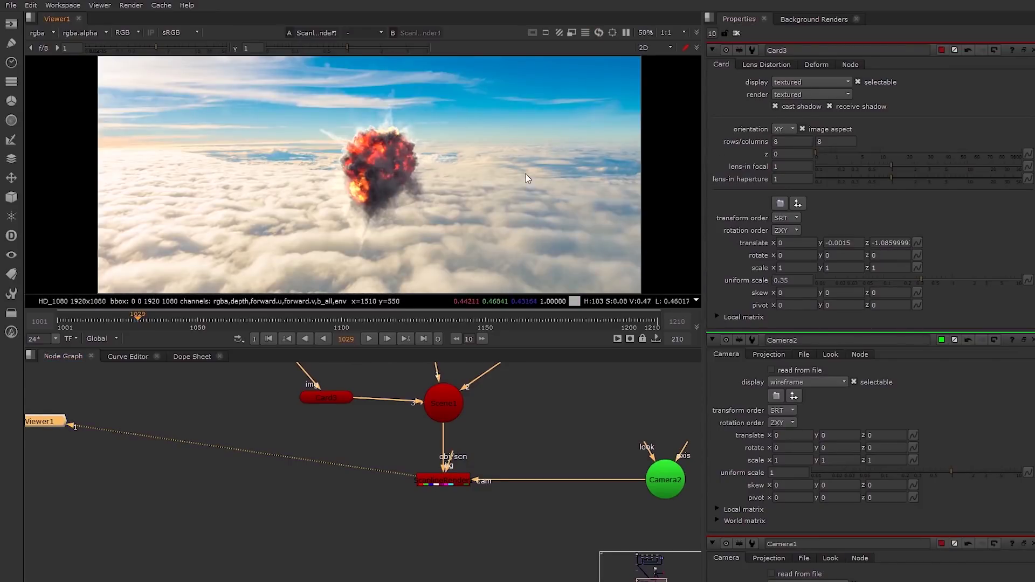
{"action": "middle_click_drag", "start_coordinate": [528, 133], "coordinate": [509, 142]}
{"action": "key", "text": "Tab"}
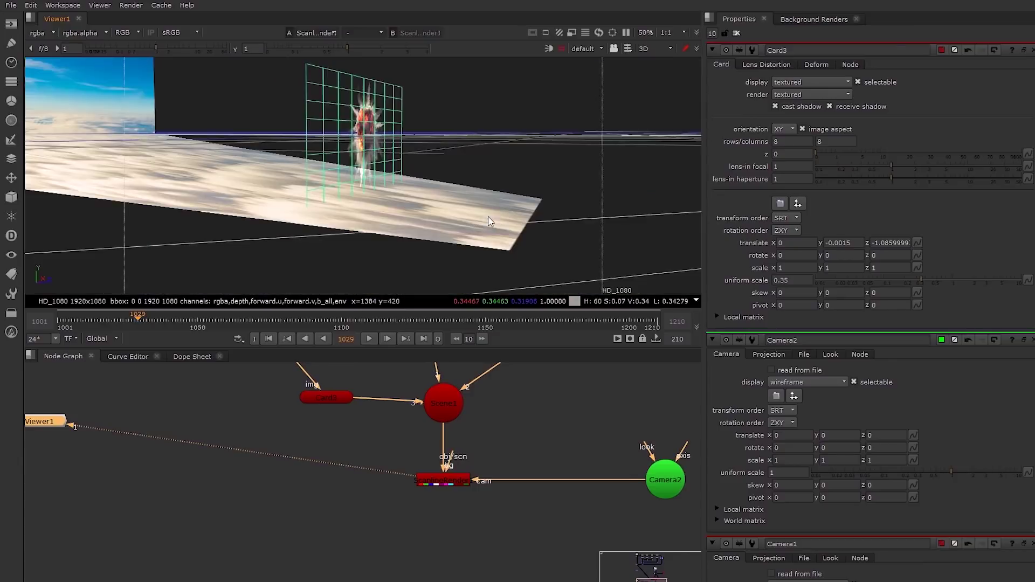
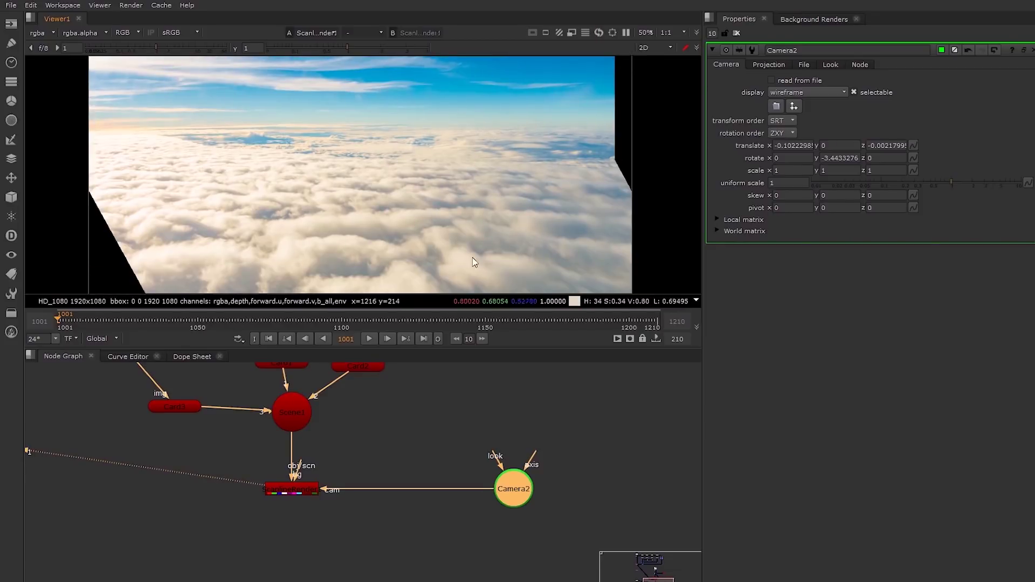
Set keyframes on Camera2's translate X, rotate Y and translate Z at frame 1001.
{"action": "right_click", "coordinate": [795, 146]}
{"action": "left_click", "coordinate": [795, 148]}
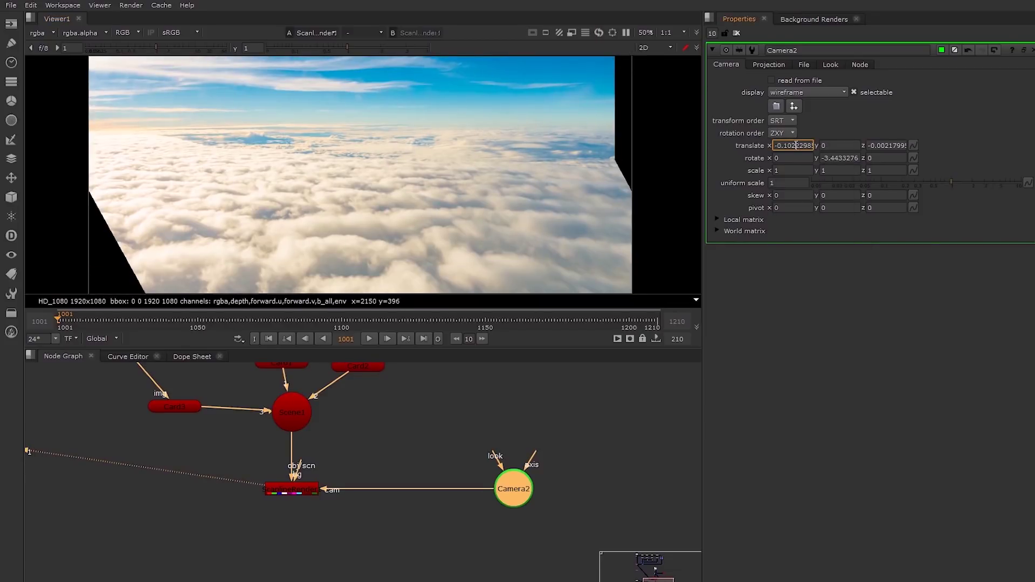
{"action": "right_click", "coordinate": [838, 158]}
{"action": "left_click", "coordinate": [855, 162]}
{"action": "right_click", "coordinate": [892, 147]}
{"action": "left_click", "coordinate": [906, 151]}
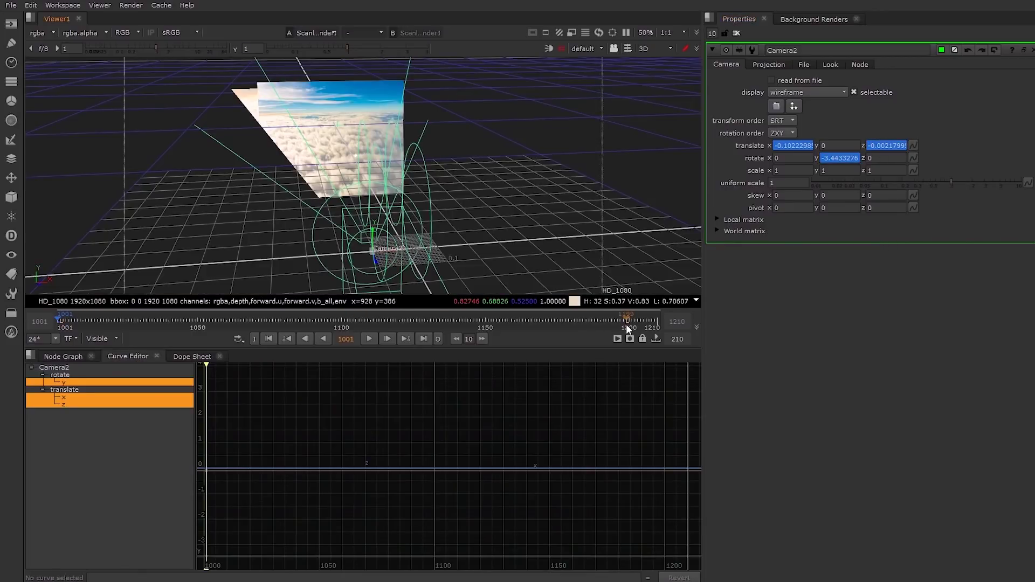
At frame 1200, move Camera2 to about X 0.043, Z 0.0037 with about 2.47 Y rotation, and scrub through the rendered move.
{"action": "left_click", "coordinate": [629, 328]}
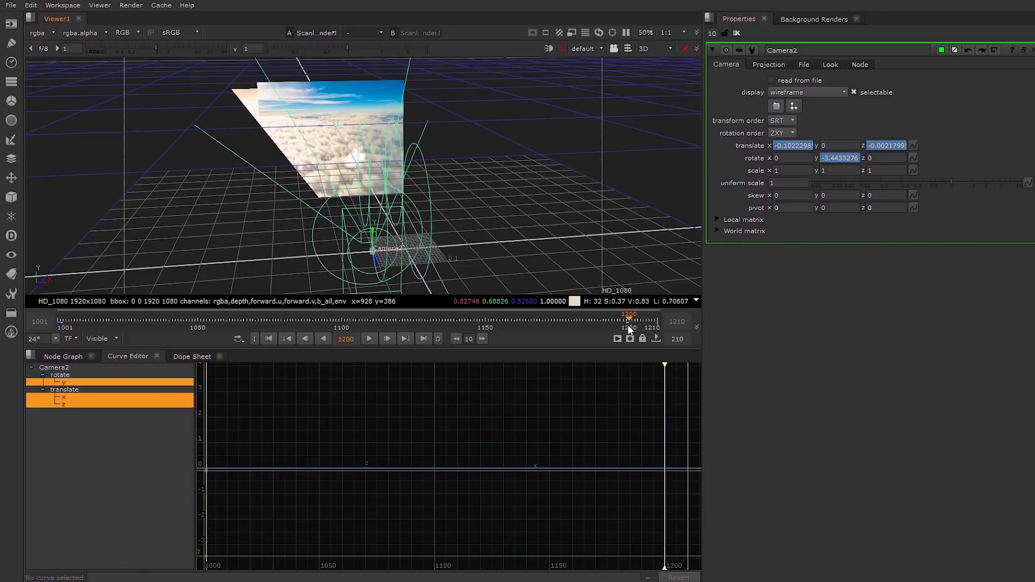
{"action": "left_click_drag", "start_coordinate": [407, 205], "coordinate": [368, 246], "text": "ctrl"}
{"action": "key", "text": "Tab"}
{"action": "key", "text": "Tab"}
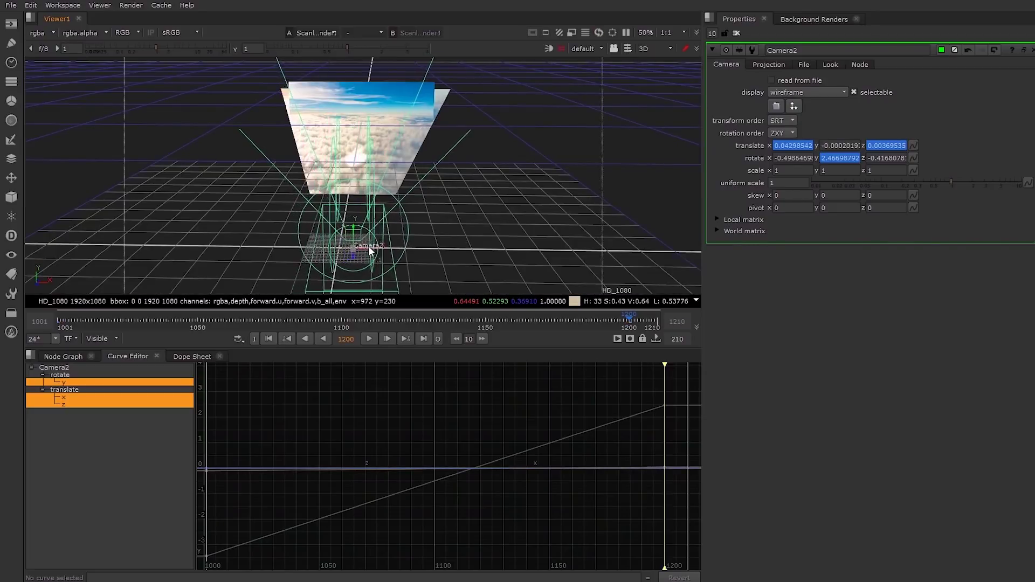
{"action": "key", "text": "Tab"}
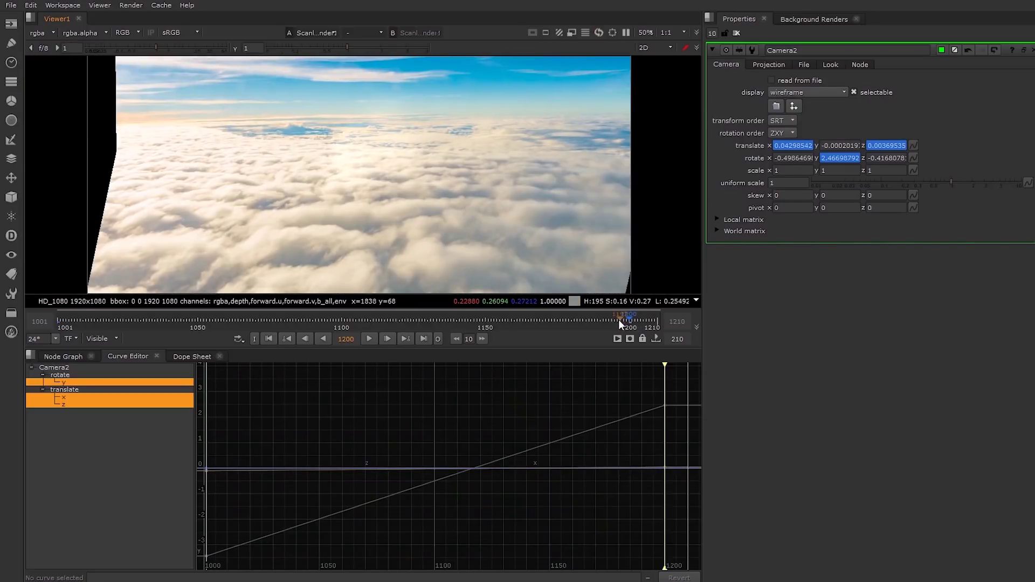
{"action": "left_click_drag", "start_coordinate": [619, 319], "coordinate": [57, 323]}
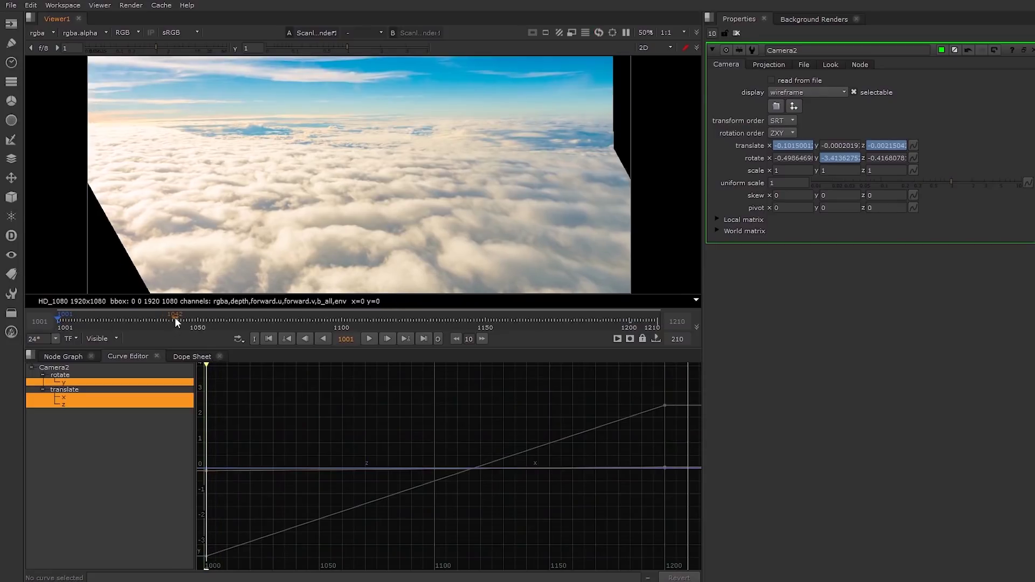
{"action": "left_click_drag", "start_coordinate": [200, 325], "coordinate": [630, 339]}
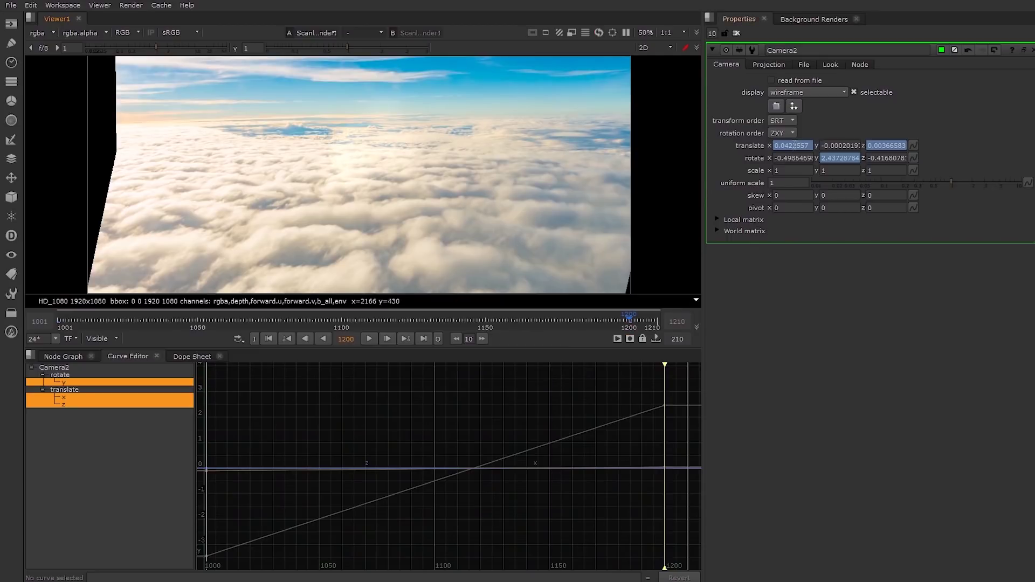
Set Camera2's translate X to 0.05 at frame 1200 and its focal length to 55.
{"action": "left_click_drag", "start_coordinate": [794, 146], "coordinate": [782, 145]}
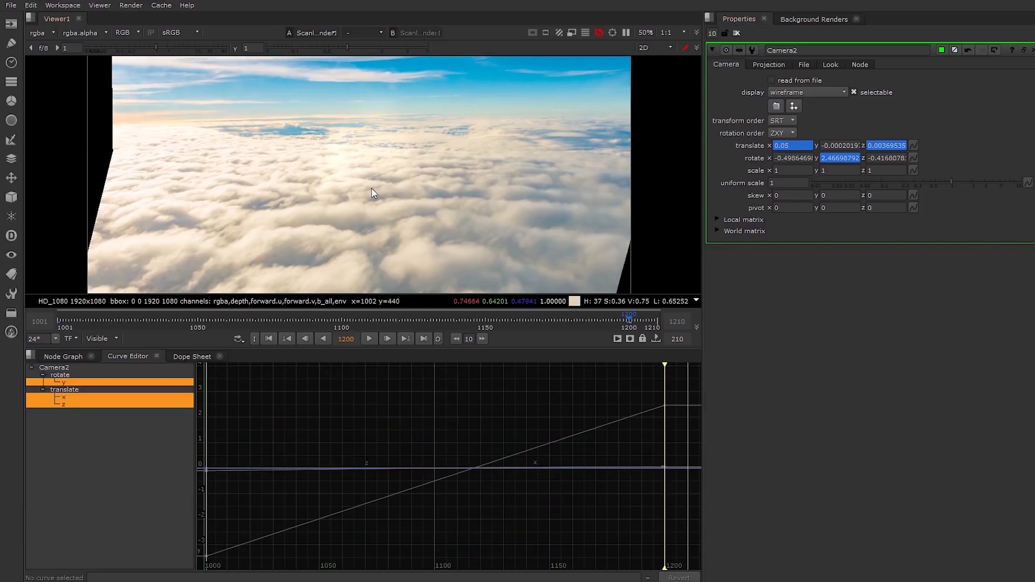
{"action": "key", "text": "Tab"}
{"action": "key", "text": "Tab"}
{"action": "left_click", "coordinate": [768, 65]}
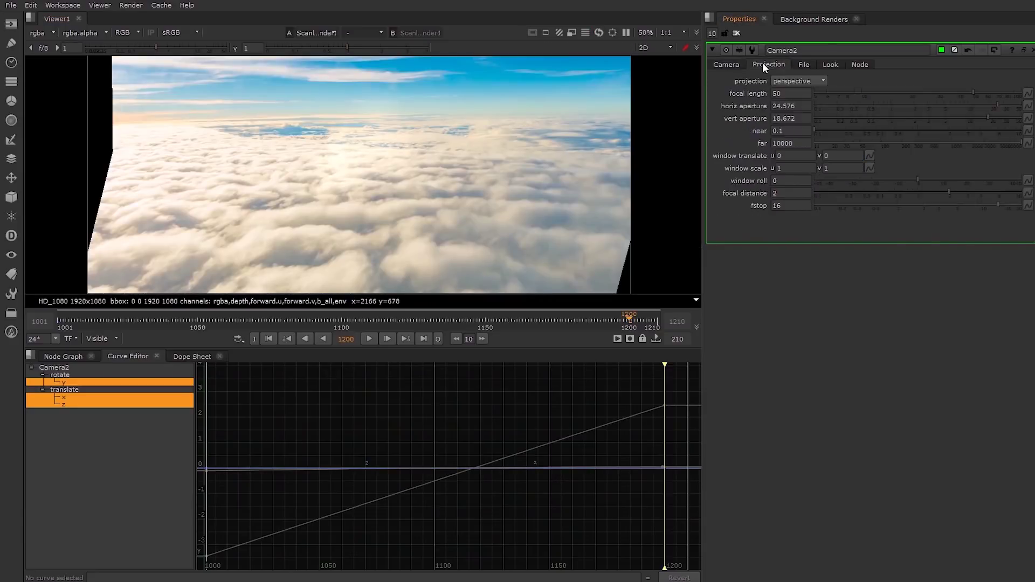
{"action": "left_click_drag", "start_coordinate": [977, 92], "coordinate": [980, 93]}
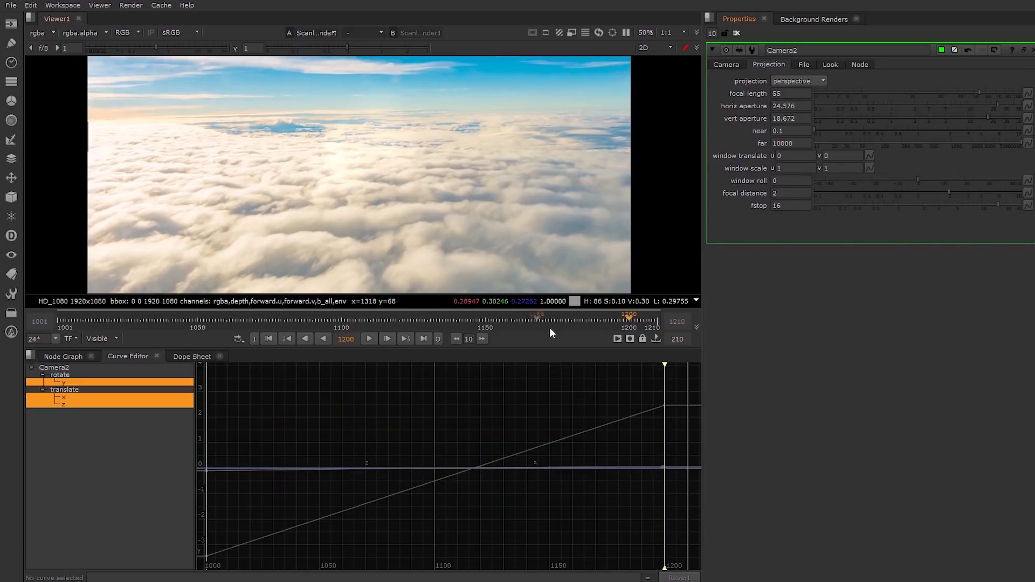
At frame 1001, raise Camera2's translate X to bring the render camera closer to the centre.
{"action": "left_click_drag", "start_coordinate": [548, 328], "coordinate": [59, 322]}
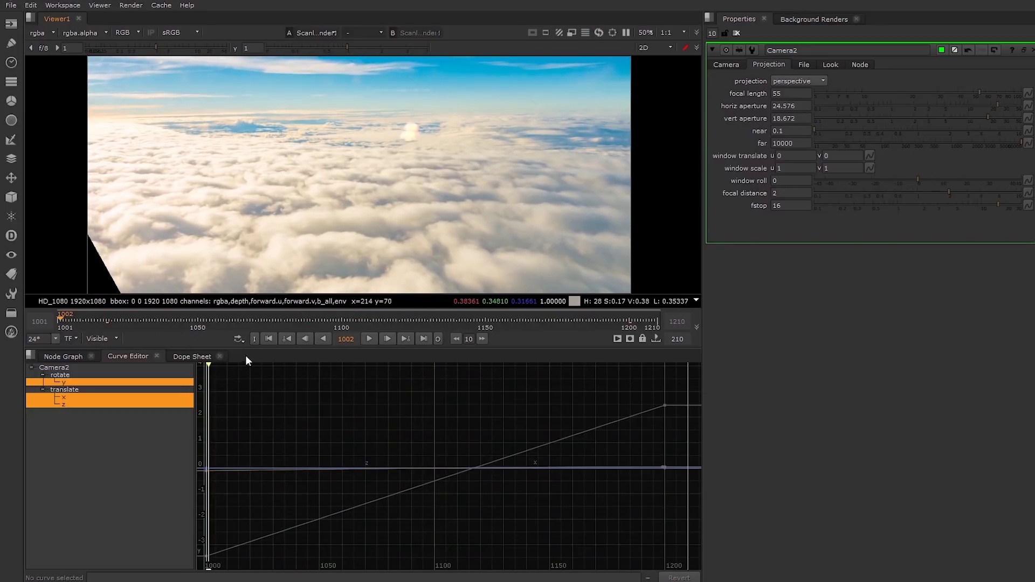
{"action": "key", "text": "Left"}
{"action": "key", "text": "Tab"}
{"action": "key", "text": "Tab"}
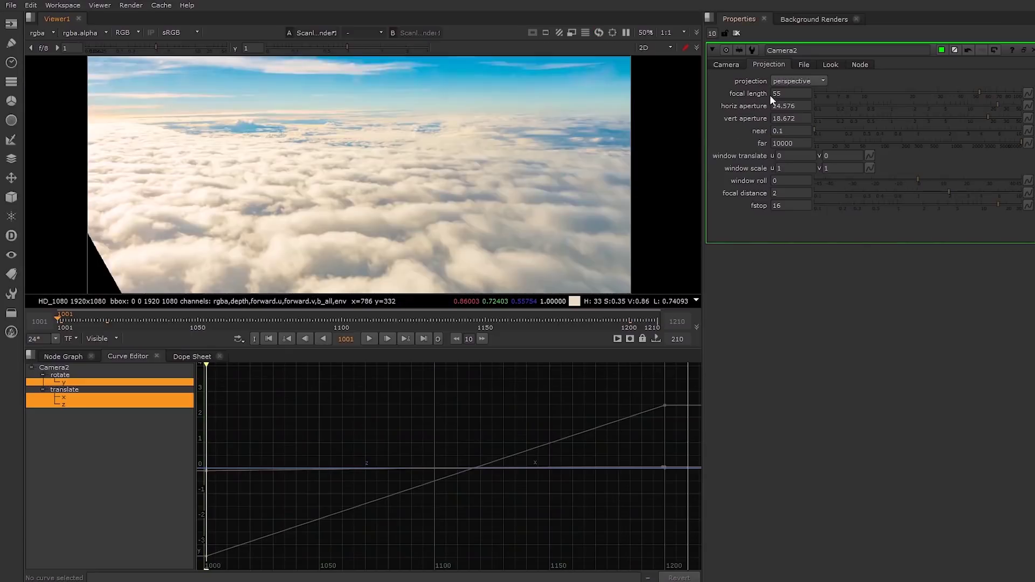
{"action": "left_click", "coordinate": [727, 64]}
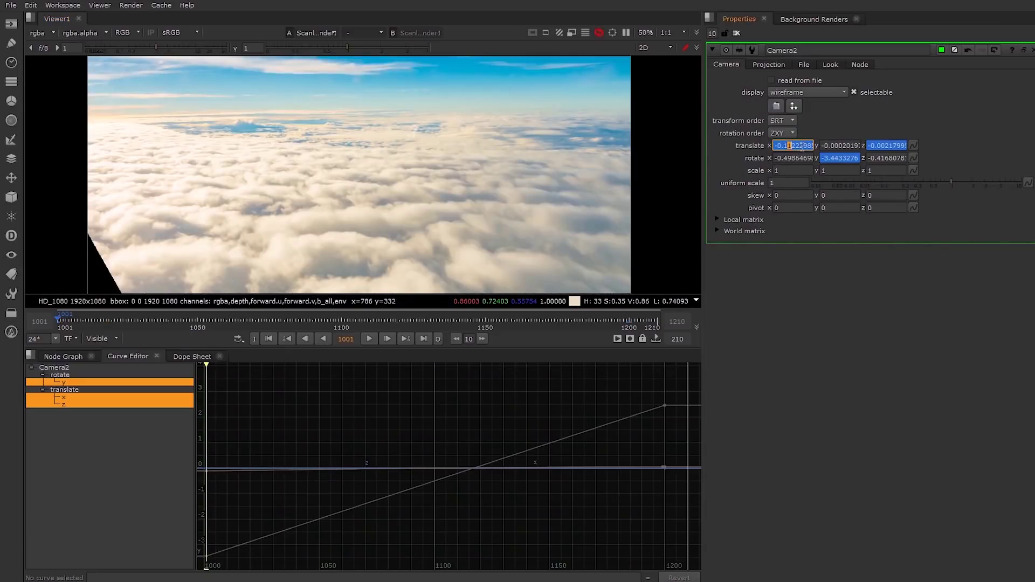
{"action": "key", "text": "Up"}
{"action": "key", "text": "Up"}
{"action": "key", "text": "Up"}
Set Camera2's focal length to 58 and scrub the timeline to check the frame edges.
{"action": "left_click", "coordinate": [768, 64]}
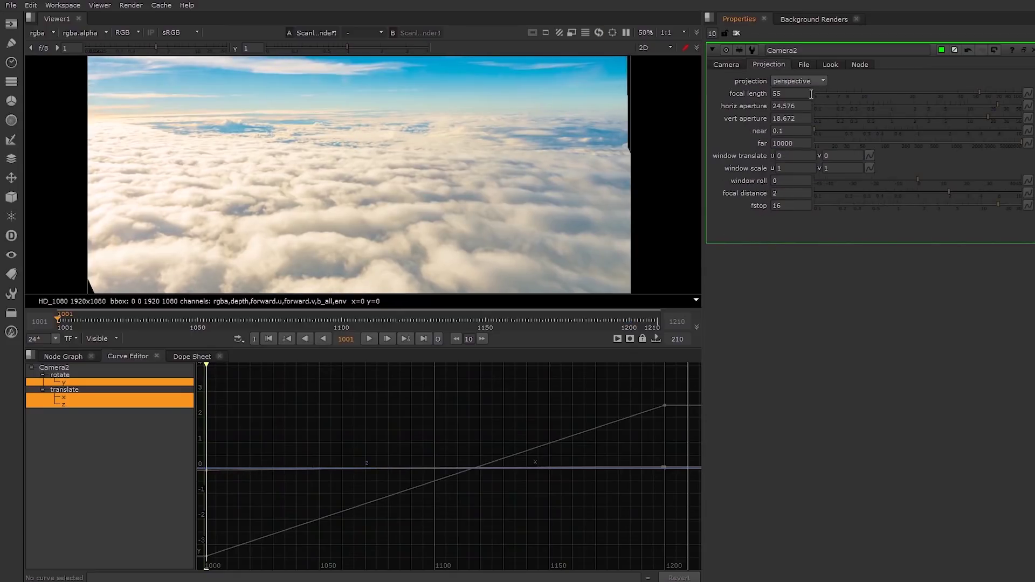
{"action": "type", "text": "18"}
{"action": "left_click_drag", "start_coordinate": [65, 327], "coordinate": [459, 341]}
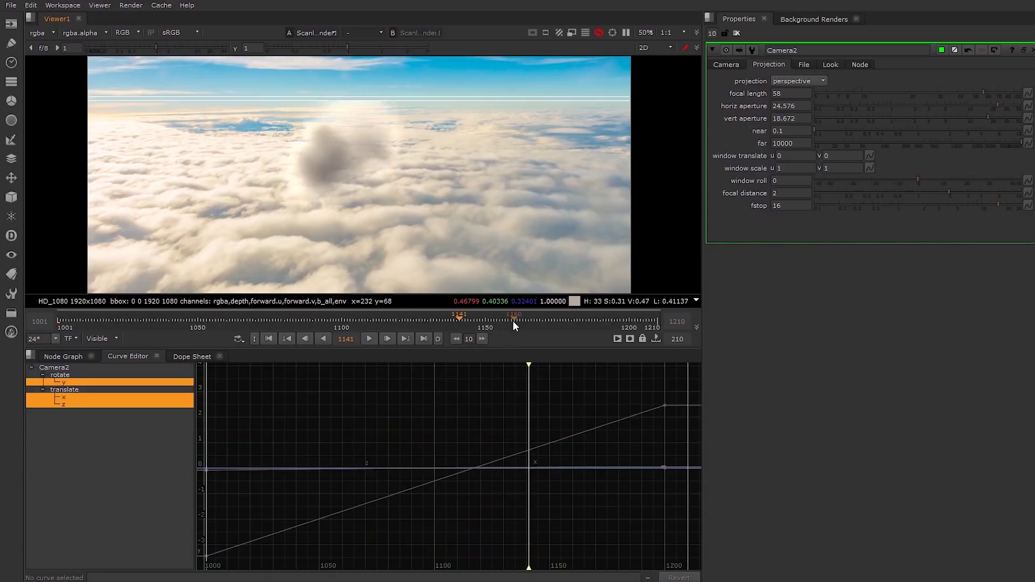
{"action": "left_click", "coordinate": [548, 320]}
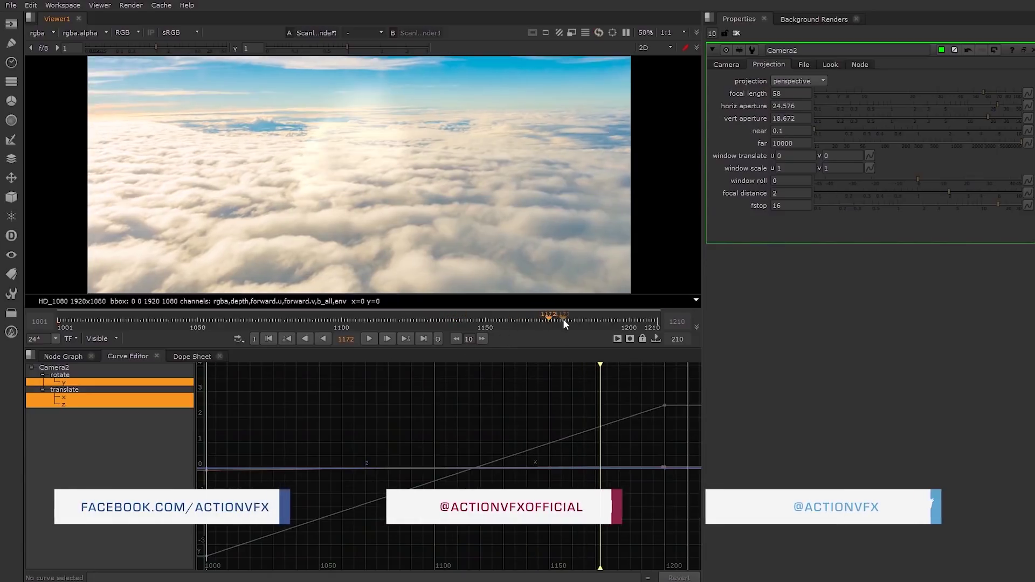
{"action": "left_click", "coordinate": [491, 321]}
{"action": "left_click", "coordinate": [446, 321]}
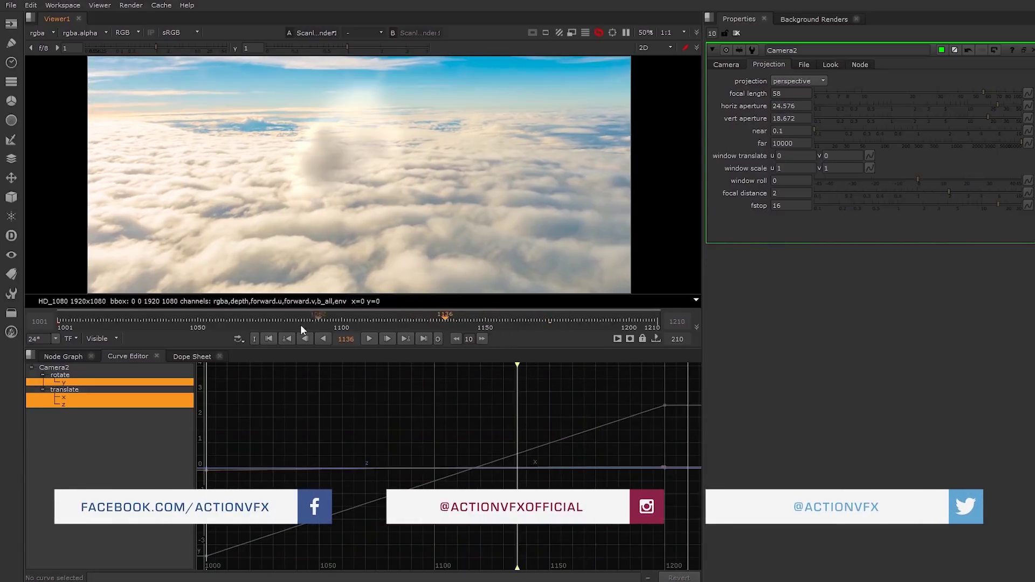
Clear all open node properties and add a CameraShake3 node fed by ScanlineRender1's output.
{"action": "left_click", "coordinate": [67, 357]}
{"action": "left_click", "coordinate": [737, 34]}
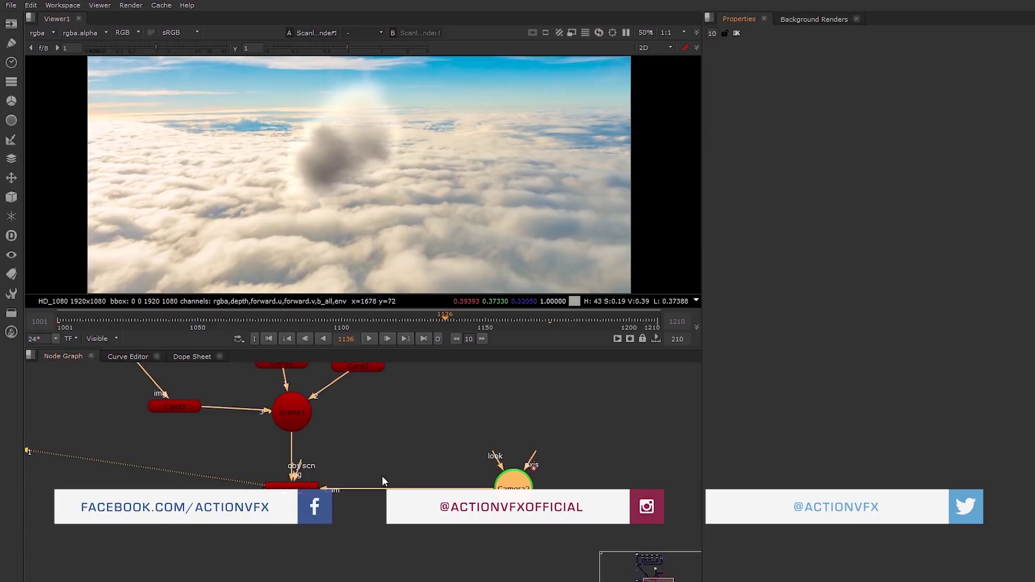
{"action": "middle_click_drag", "start_coordinate": [382, 475], "coordinate": [418, 409]}
{"action": "left_click", "coordinate": [349, 427]}
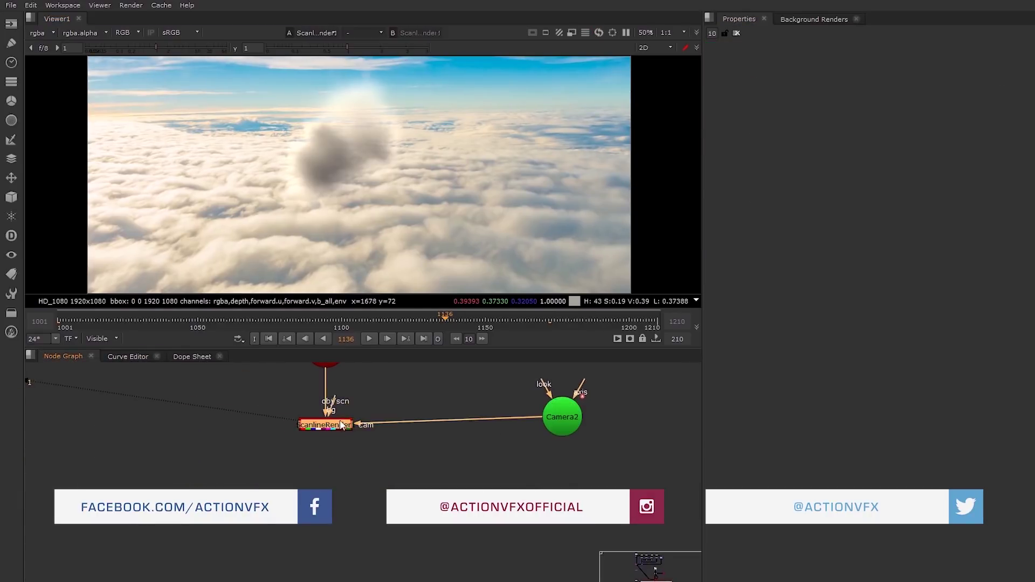
{"action": "left_click", "coordinate": [357, 428]}
{"action": "key", "text": "Tab"}
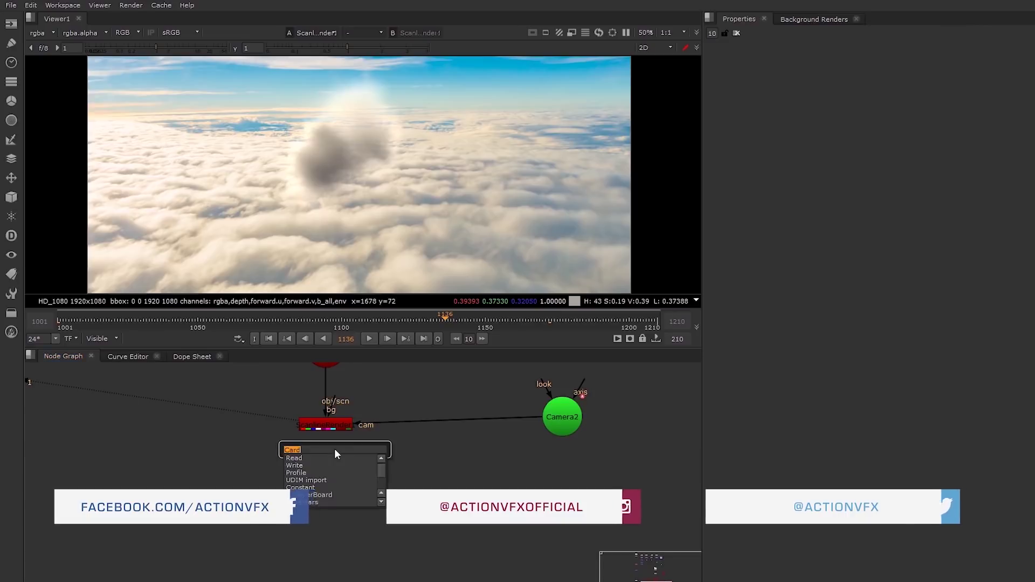
{"action": "type", "text": "came"}
{"action": "left_click", "coordinate": [335, 461]}
{"action": "left_click_drag", "start_coordinate": [347, 450], "coordinate": [345, 524]}
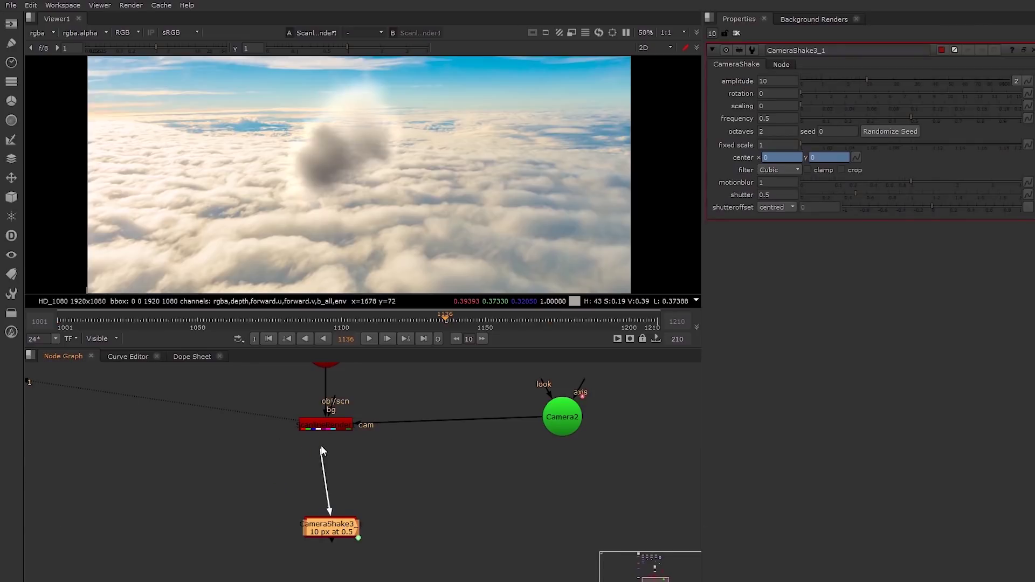
{"action": "left_click_drag", "start_coordinate": [321, 448], "coordinate": [325, 427]}
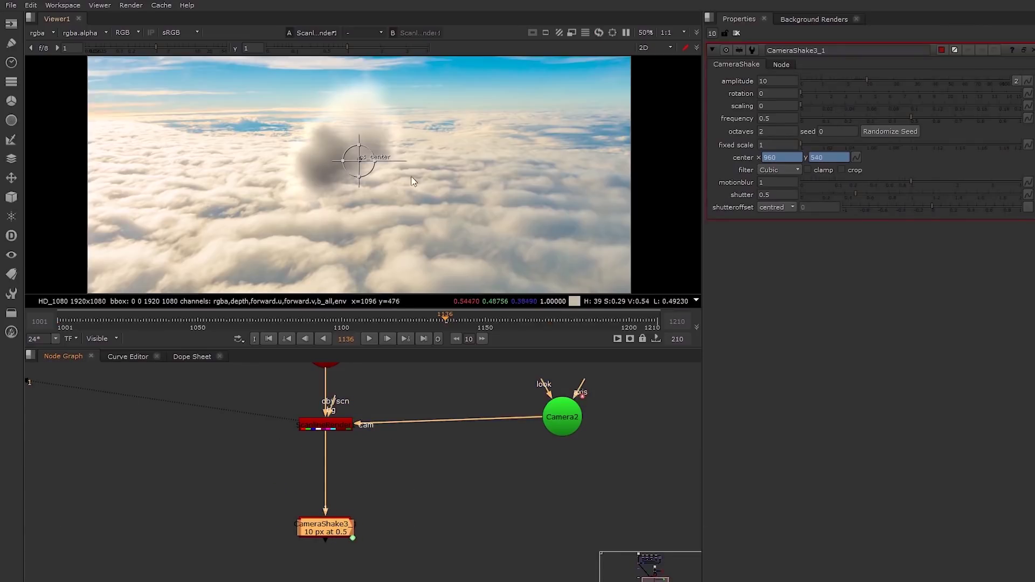
{"action": "scroll", "coordinate": [366, 208], "scroll_direction": "down", "scroll_amount": 1}
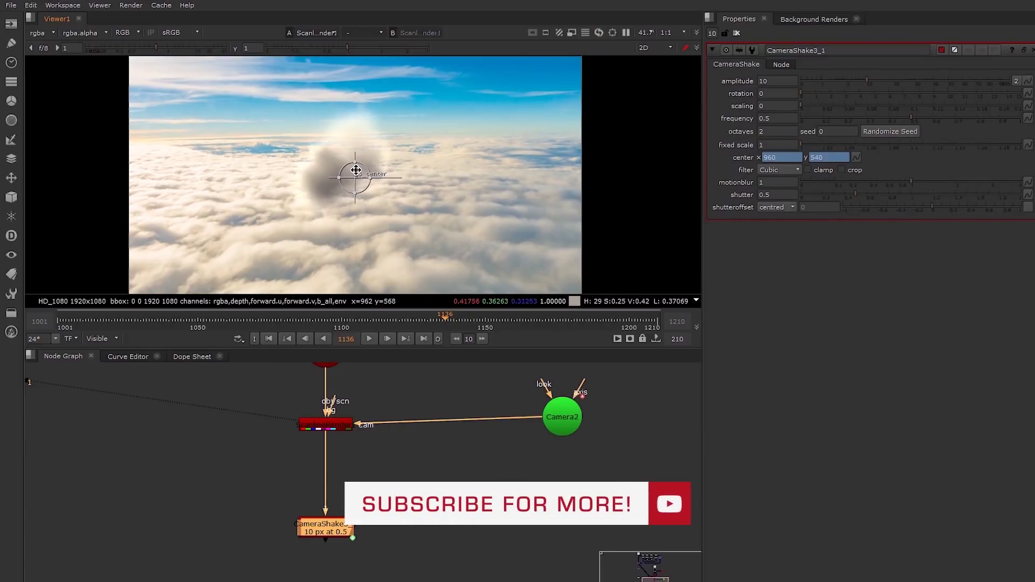
At frame 1001, add a CheckerBoard node, feed it into CameraShake3 and view the shake's output.
{"action": "middle_click_drag", "start_coordinate": [353, 166], "coordinate": [370, 182]}
{"action": "scroll", "coordinate": [323, 216], "scroll_direction": "up", "scroll_amount": 3}
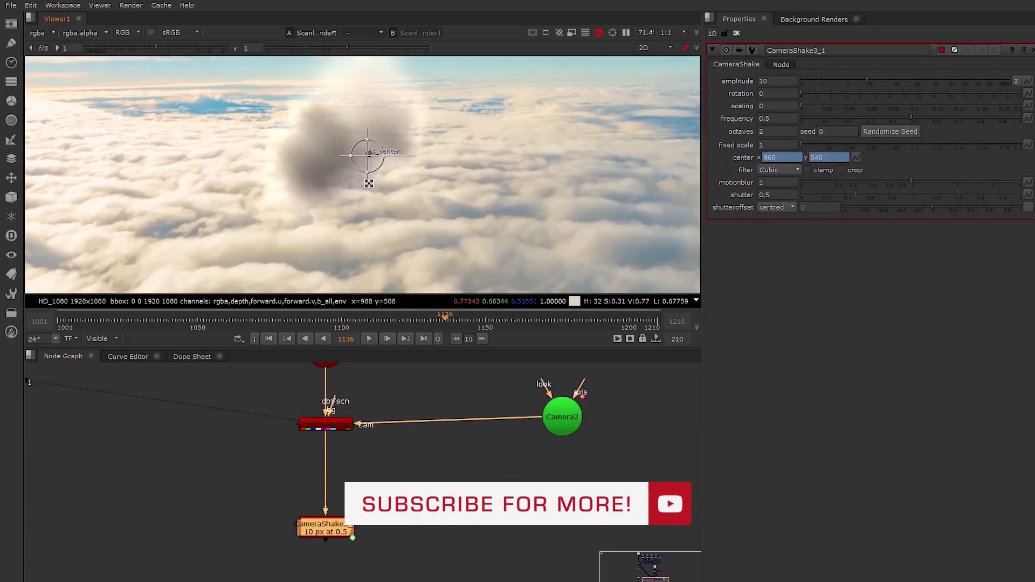
{"action": "scroll", "coordinate": [370, 182], "scroll_direction": "down", "scroll_amount": 3}
{"action": "left_click", "coordinate": [269, 338]}
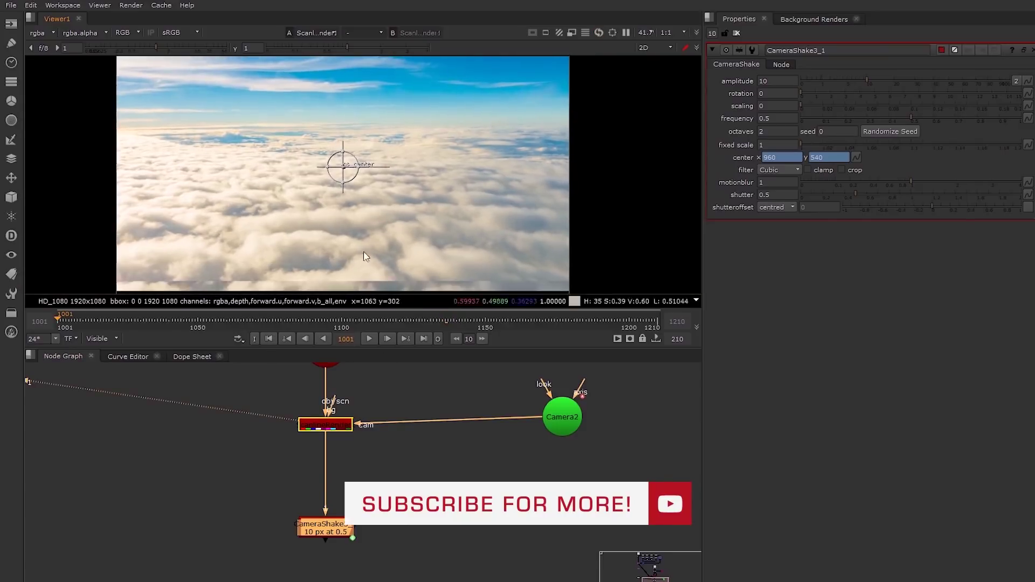
{"action": "key", "text": "Tab"}
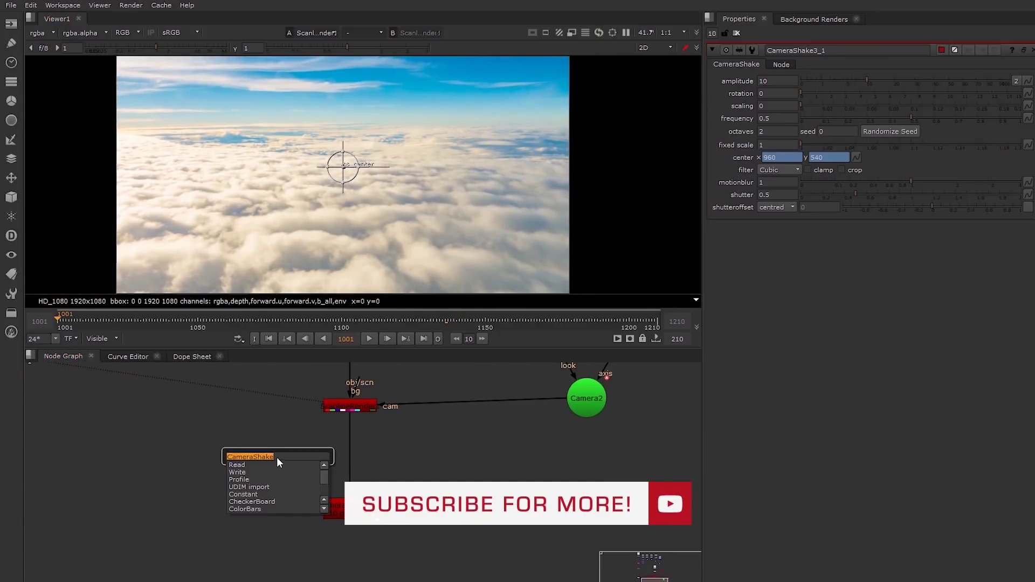
{"action": "type", "text": "ch"}
{"action": "key", "text": "Return"}
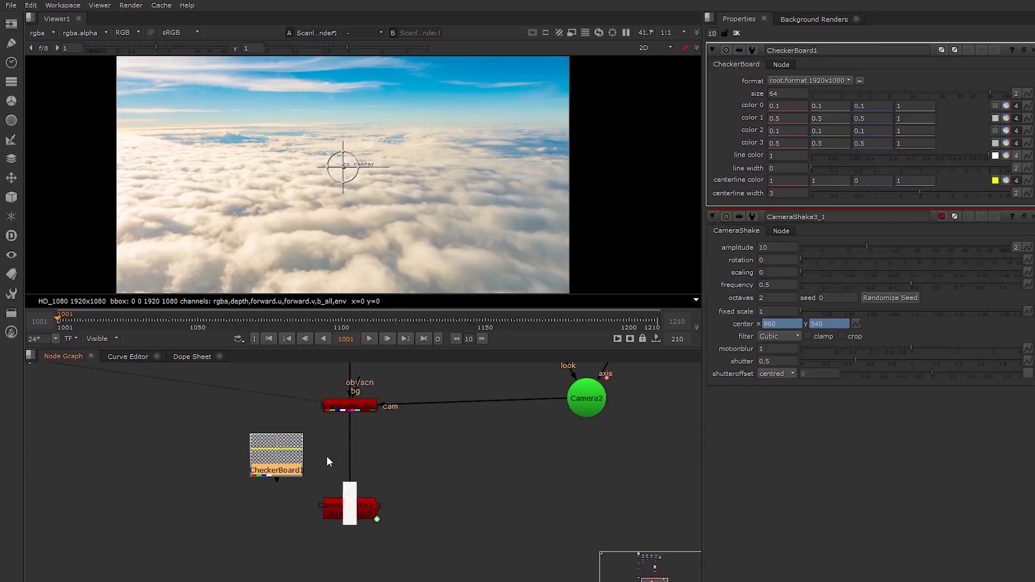
{"action": "left_click", "coordinate": [333, 503]}
{"action": "key", "text": "1"}
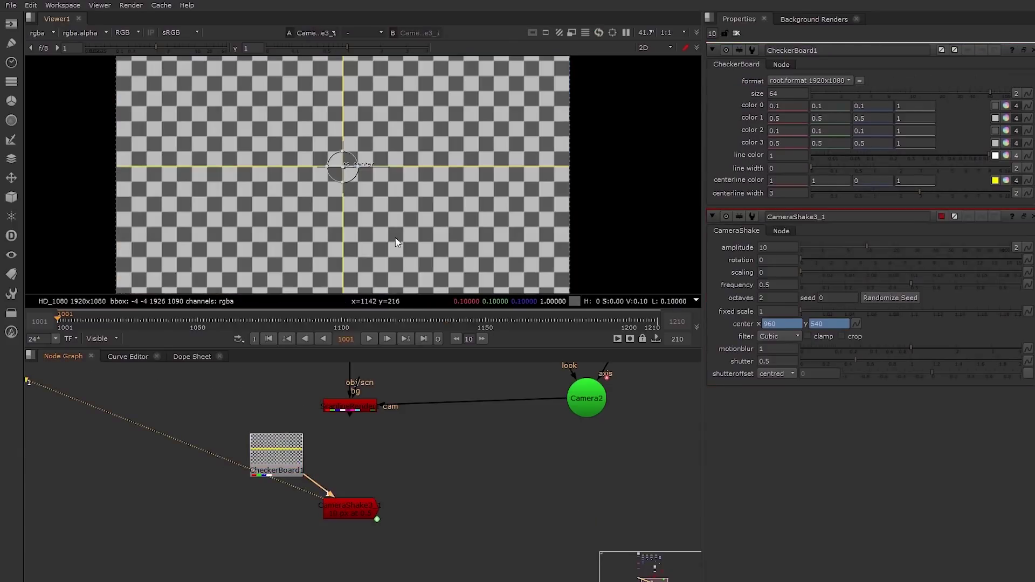
Set CameraShake3's motion blur to 0 and, during playback, raise its amplitude to 47 and its rotation to 0.75.
{"action": "left_click", "coordinate": [791, 351], "text": "ctrl"}
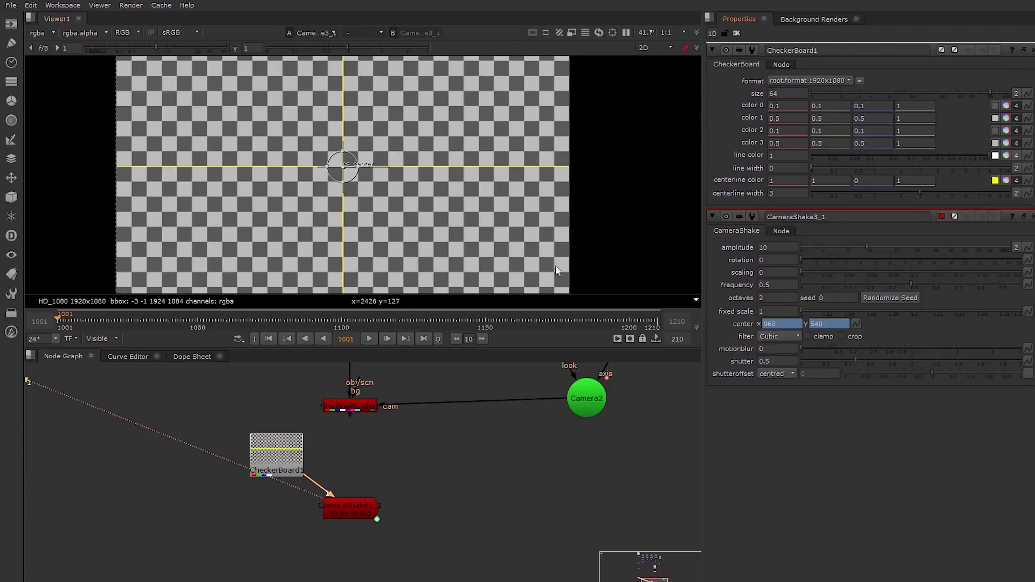
{"action": "left_click", "coordinate": [370, 340]}
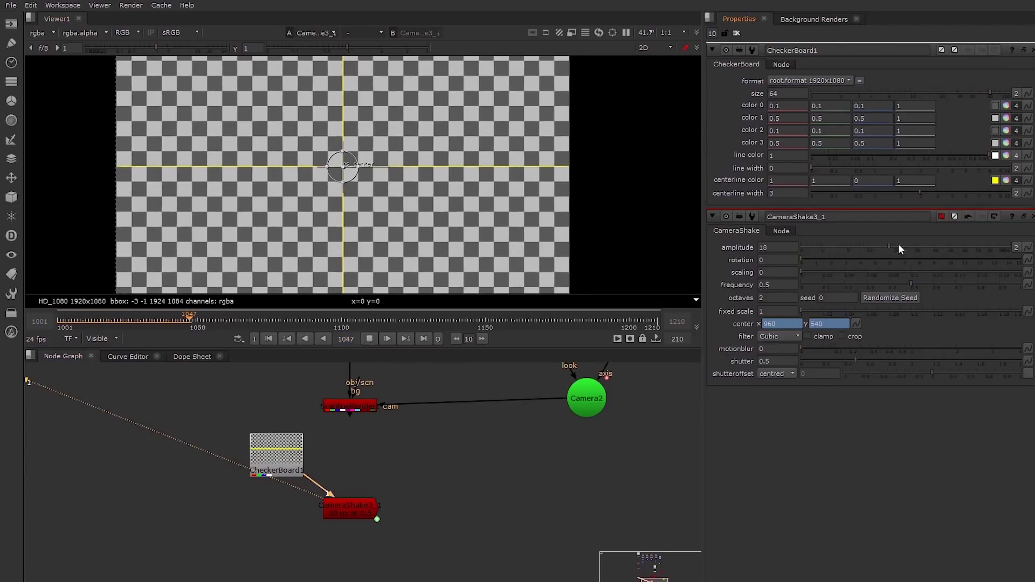
{"action": "left_click_drag", "start_coordinate": [899, 244], "coordinate": [948, 246]}
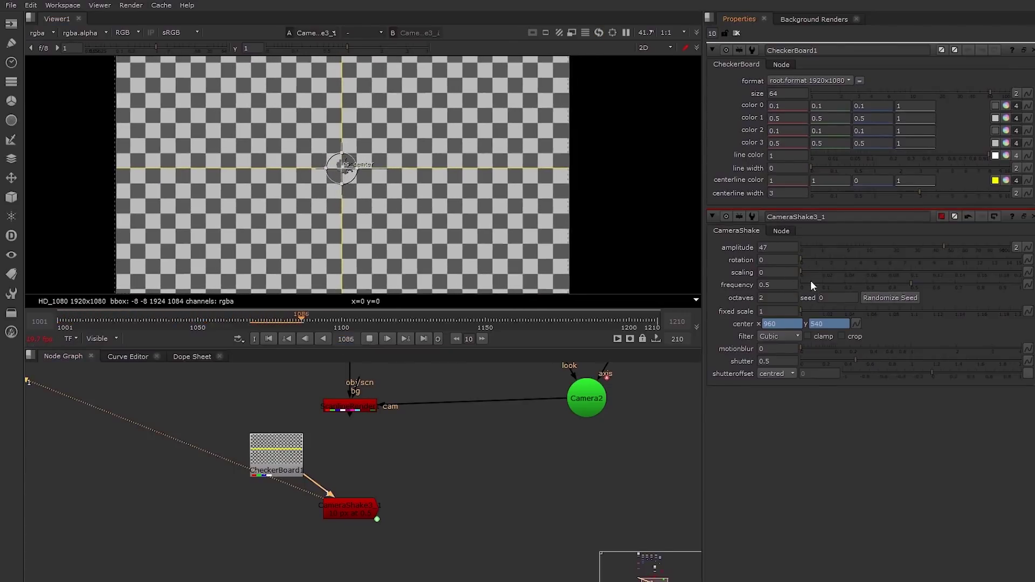
{"action": "left_click", "coordinate": [809, 260]}
{"action": "left_click_drag", "start_coordinate": [809, 257], "coordinate": [812, 258]}
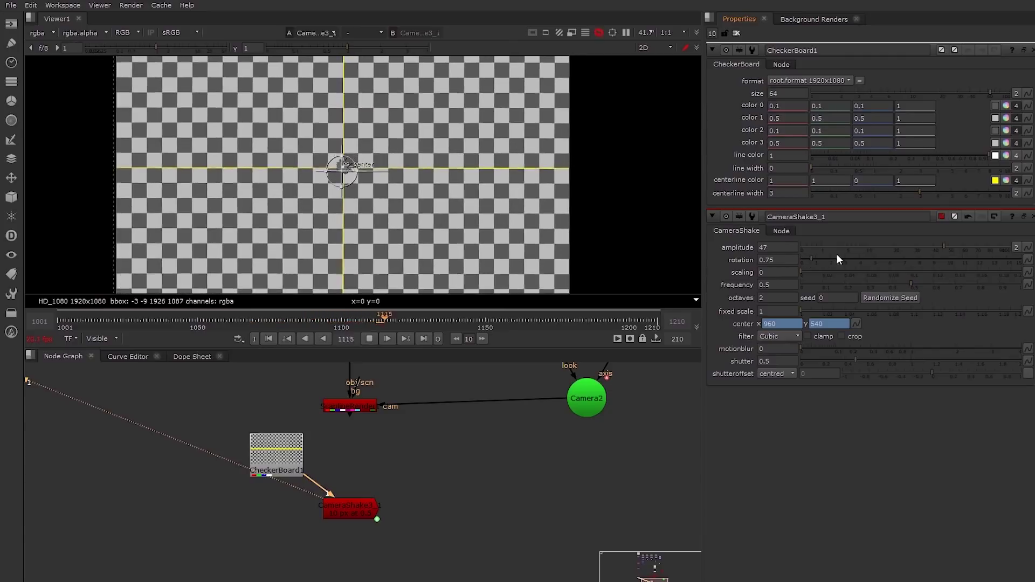
Set CameraShake3's frequency to 0.1, watch the slower shake on the checkerboard and stop playback.
{"action": "double_click", "coordinate": [779, 285]}
{"action": "type", "text": "0.1"}
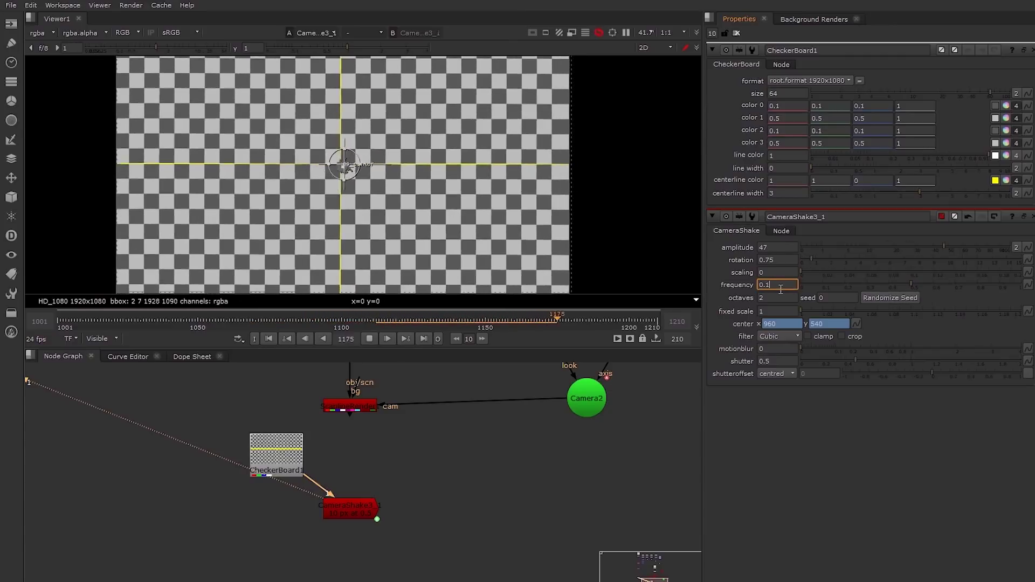
{"action": "key", "text": "Return"}
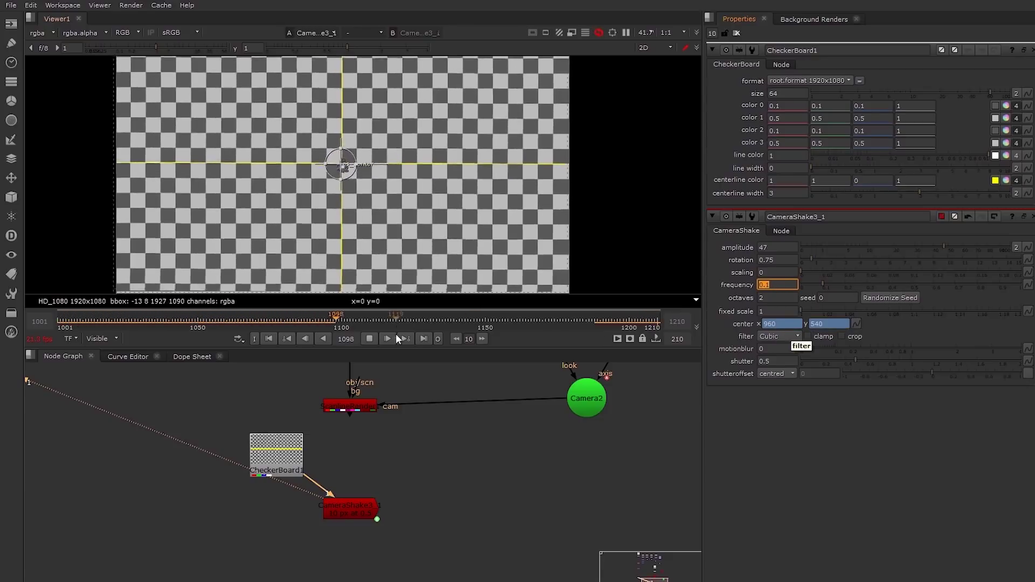
{"action": "left_click", "coordinate": [368, 338]}
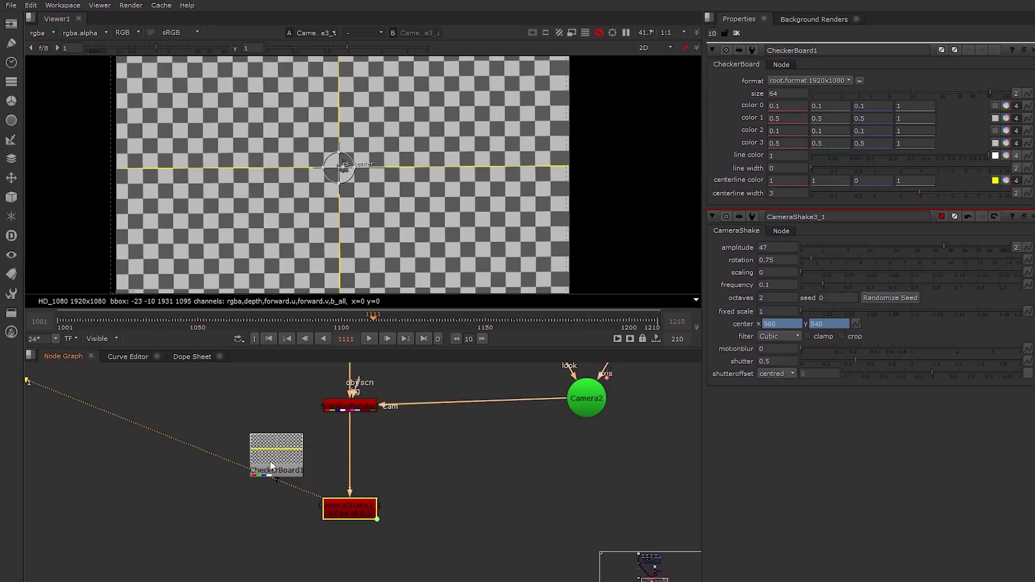
Feed CameraShake3 from ScanlineRender1 again, move the CheckerBoard node aside and check the smoke's edges in the shaken render.
{"action": "left_click_drag", "start_coordinate": [272, 466], "coordinate": [174, 478]}
{"action": "left_click", "coordinate": [350, 505]}
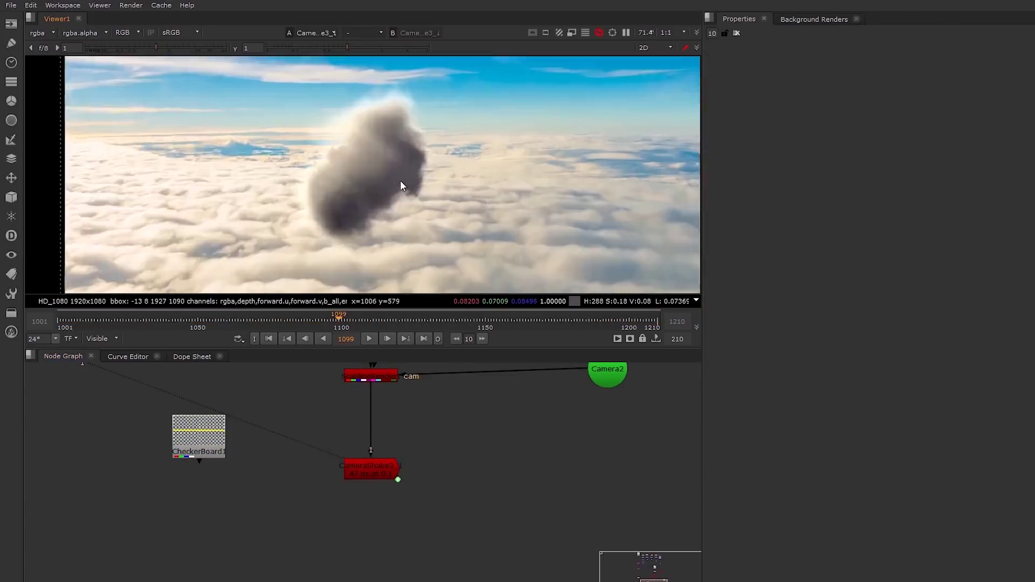
{"action": "scroll", "coordinate": [402, 183], "scroll_direction": "up", "scroll_amount": 5}
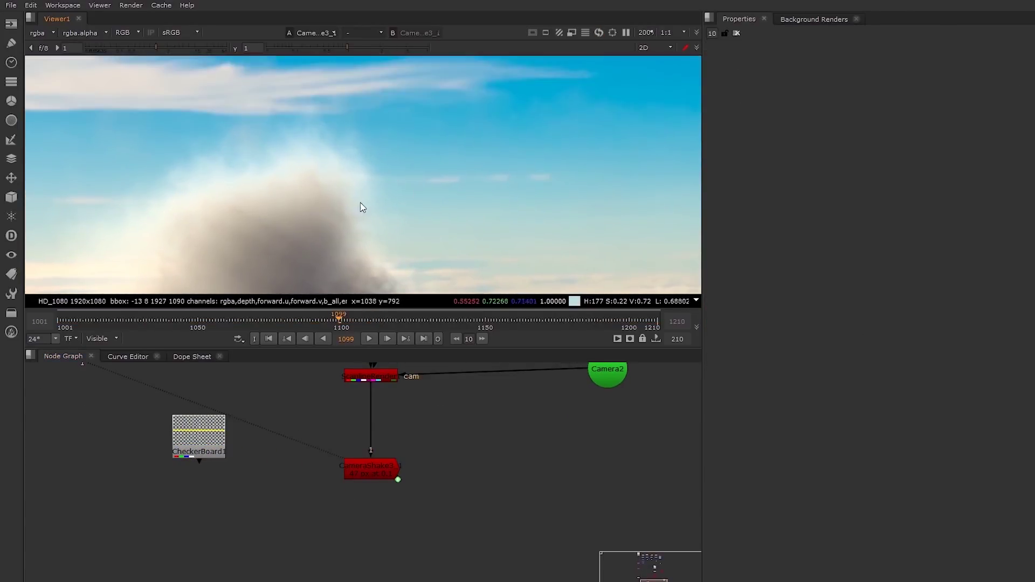
{"action": "scroll", "coordinate": [362, 208], "scroll_direction": "down", "scroll_amount": 4}
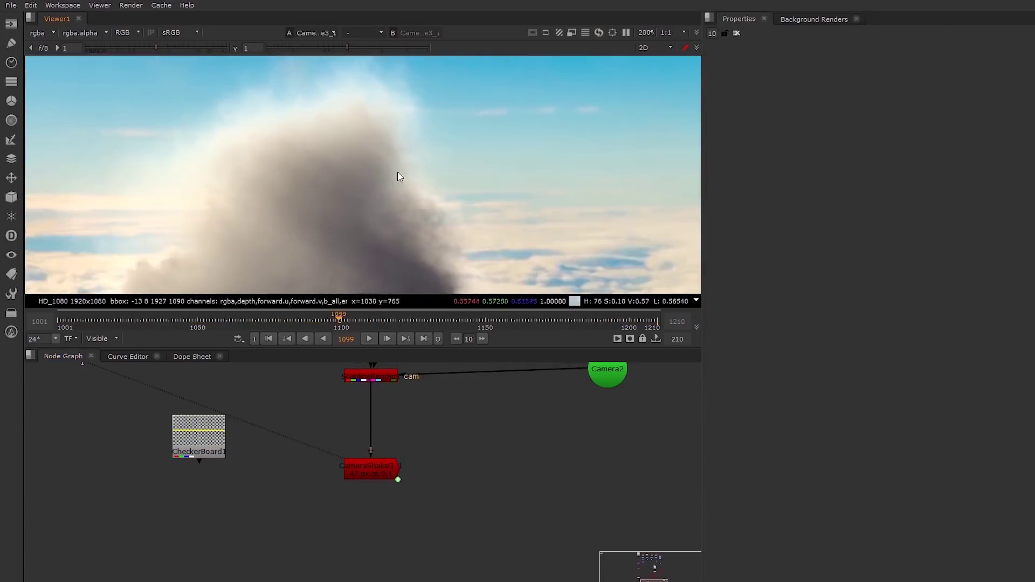
Reopen CameraShake3's properties, set motion blur to 2.8 and shutter to 1.49, and check the blur on the clouds.
{"action": "double_click", "coordinate": [387, 466]}
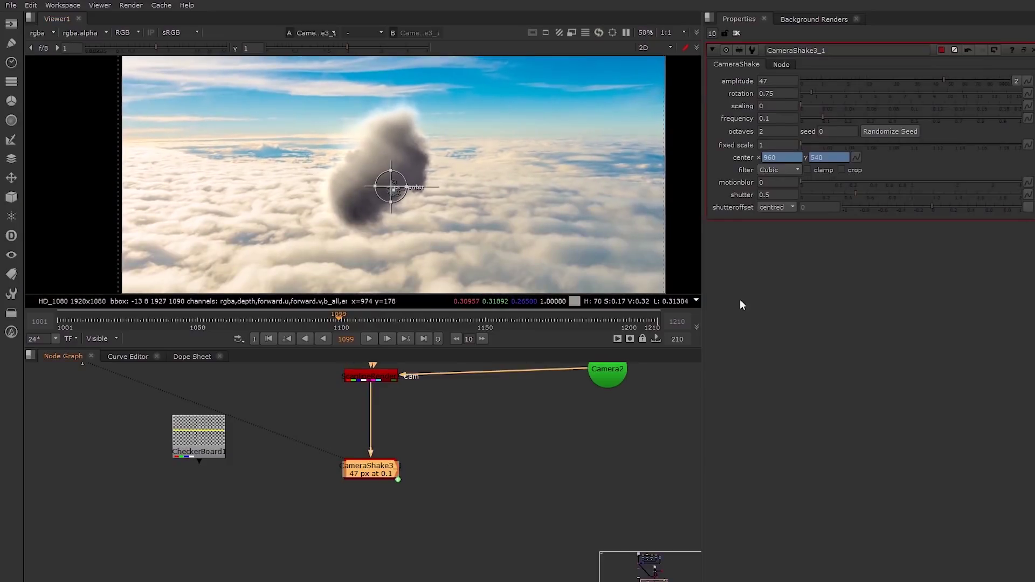
{"action": "left_click_drag", "start_coordinate": [918, 186], "coordinate": [989, 181]}
{"action": "scroll", "coordinate": [383, 126], "scroll_direction": "up", "scroll_amount": 4}
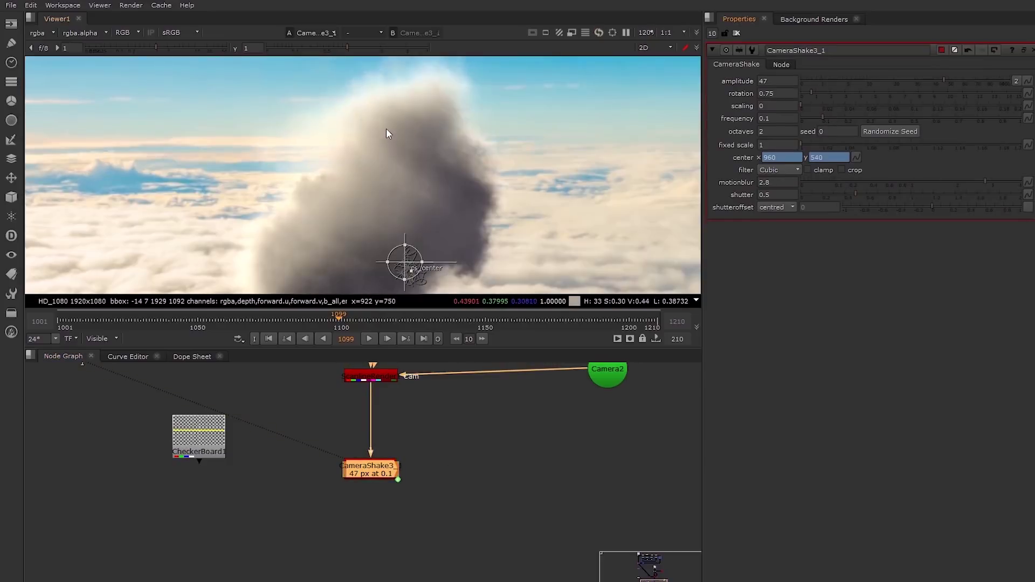
{"action": "scroll", "coordinate": [437, 146], "scroll_direction": "up", "scroll_amount": 3}
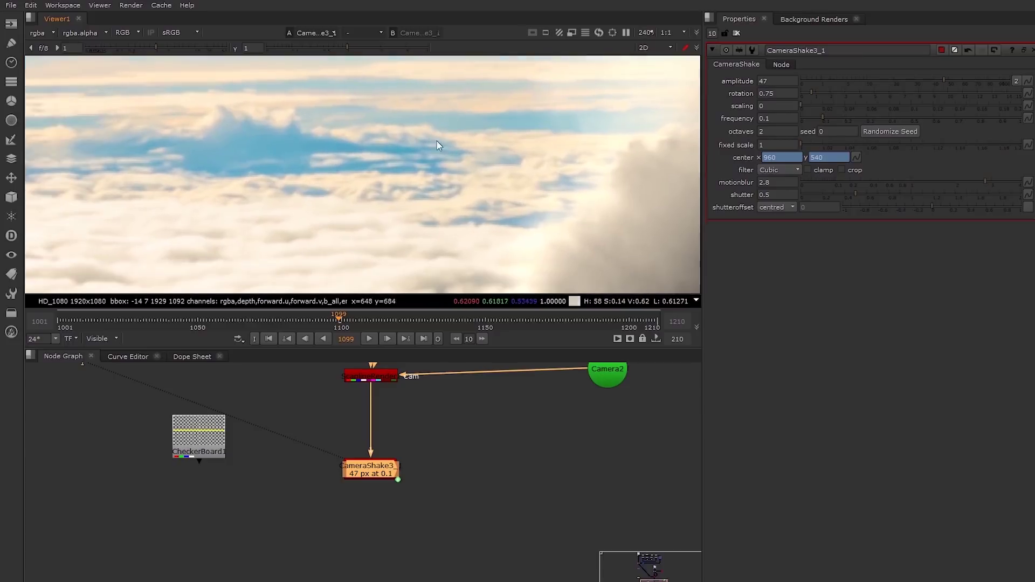
{"action": "left_click_drag", "start_coordinate": [860, 195], "coordinate": [962, 198]}
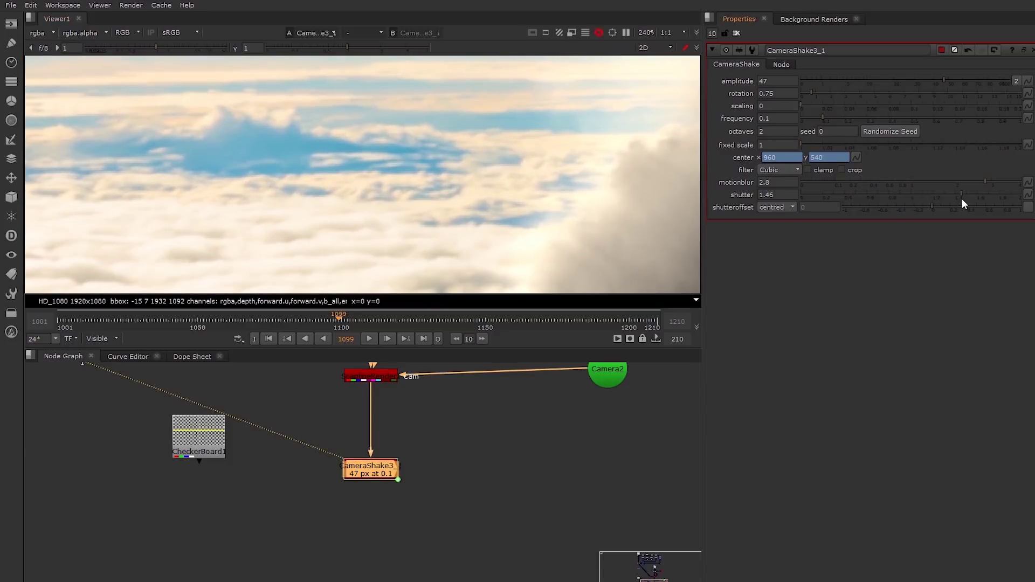
{"action": "scroll", "coordinate": [416, 173], "scroll_direction": "up", "scroll_amount": 2}
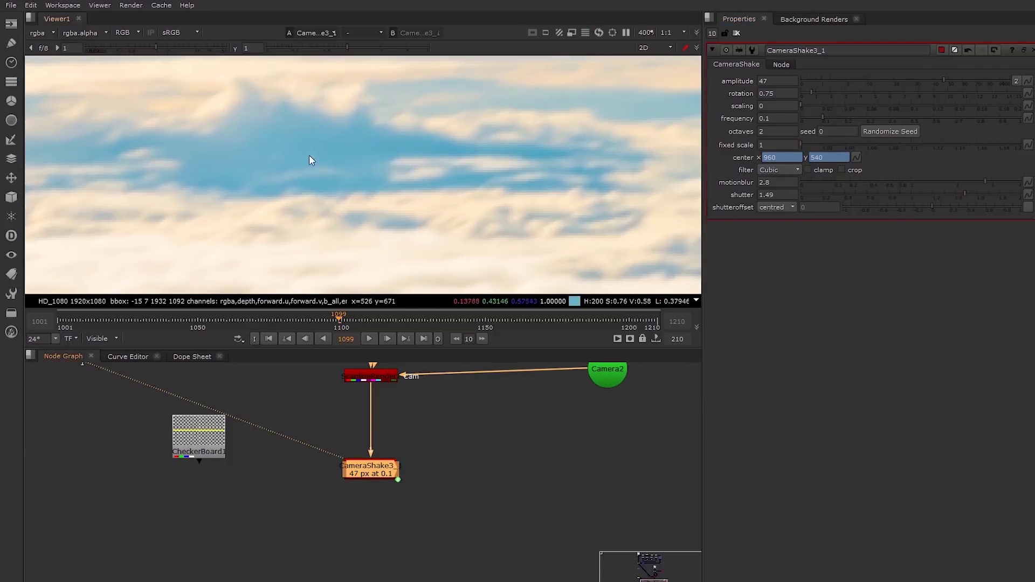
{"action": "scroll", "coordinate": [388, 190], "scroll_direction": "down", "scroll_amount": 7}
Add a Grain node after CameraShake3, apply the Kodak 5217 preset and inspect the grain on the composite.
{"action": "key", "text": "Tab"}
{"action": "type", "text": "g"}
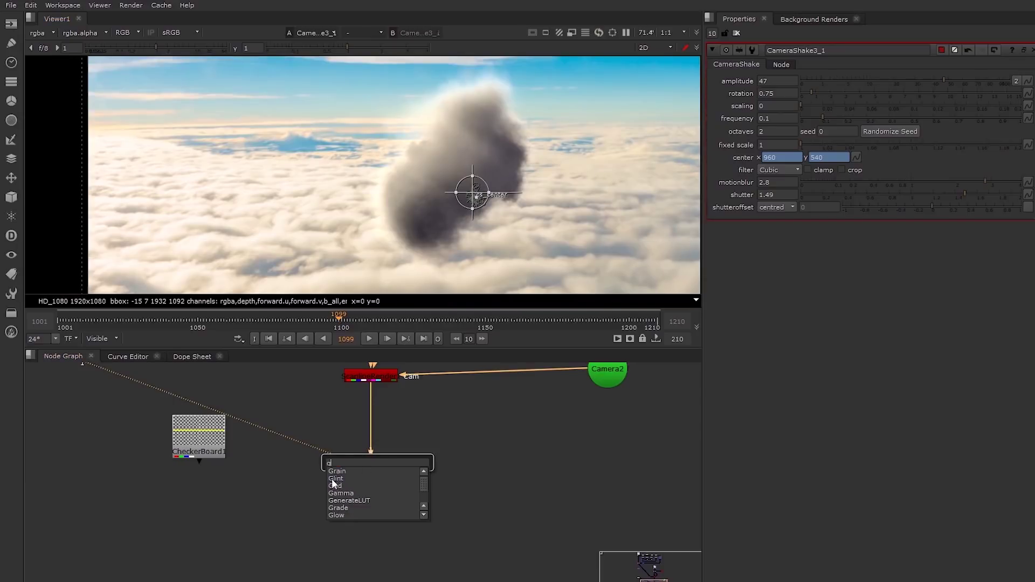
{"action": "left_click", "coordinate": [337, 472]}
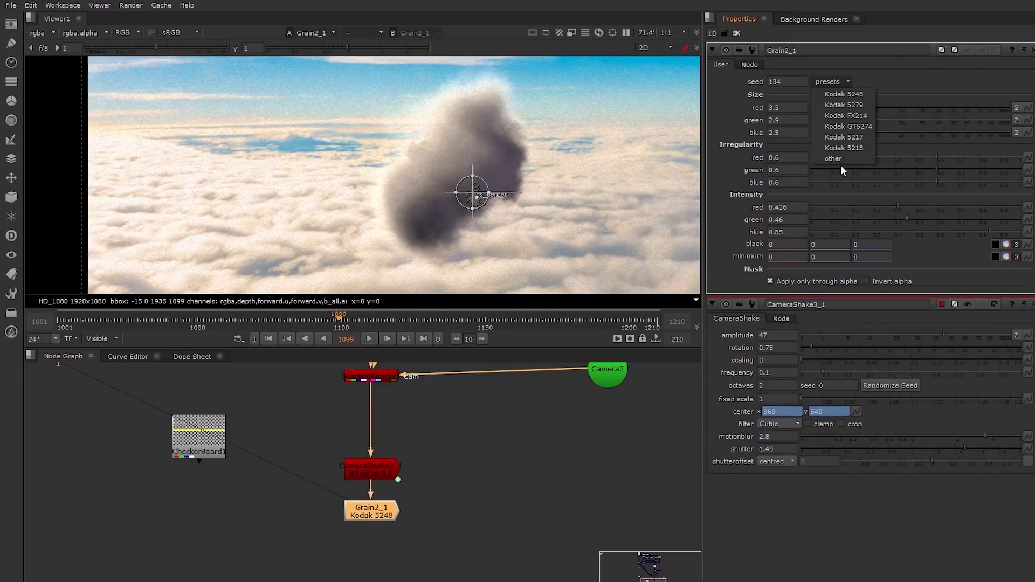
{"action": "left_click", "coordinate": [843, 137]}
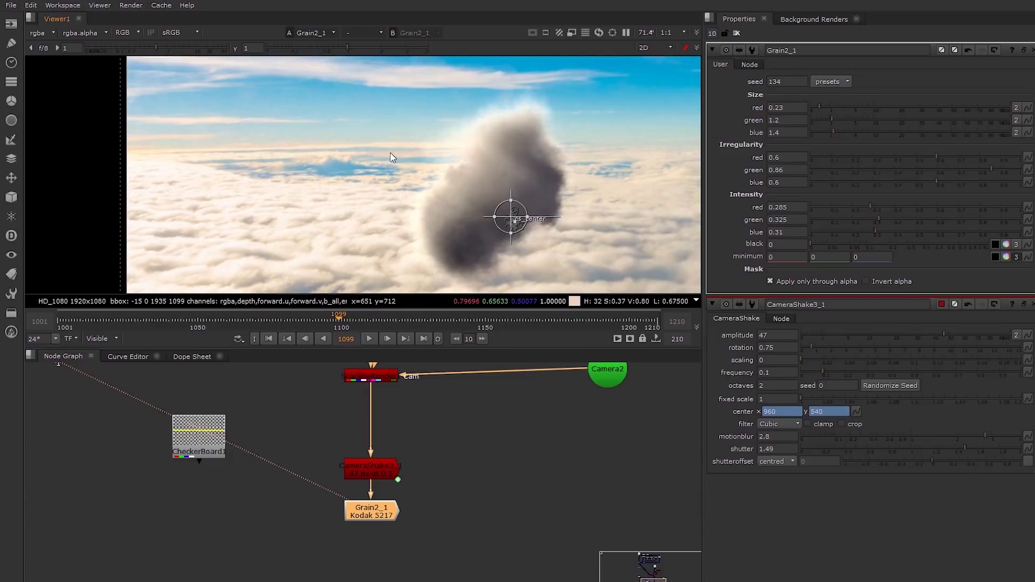
{"action": "scroll", "coordinate": [393, 157], "scroll_direction": "up", "scroll_amount": 2}
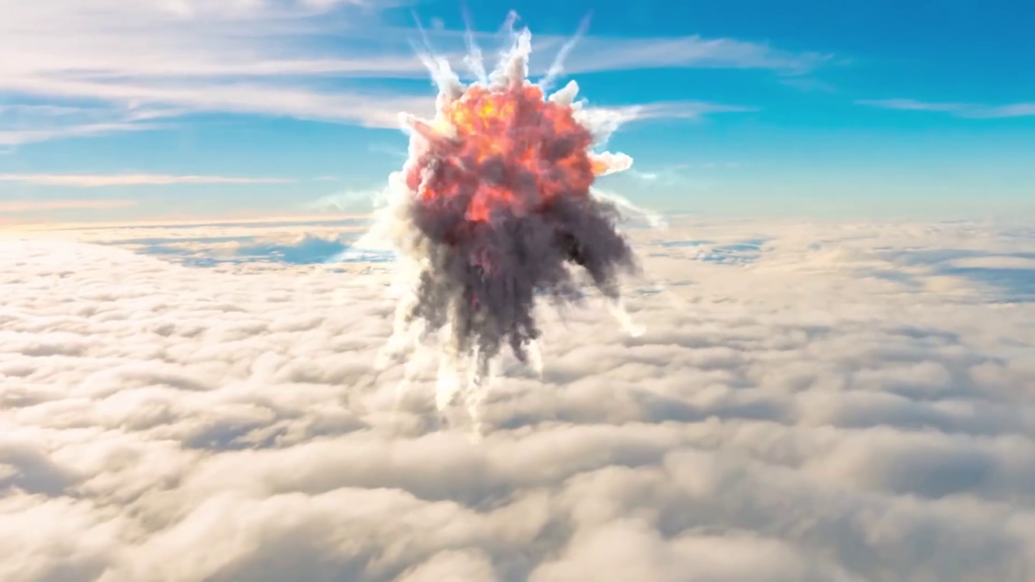